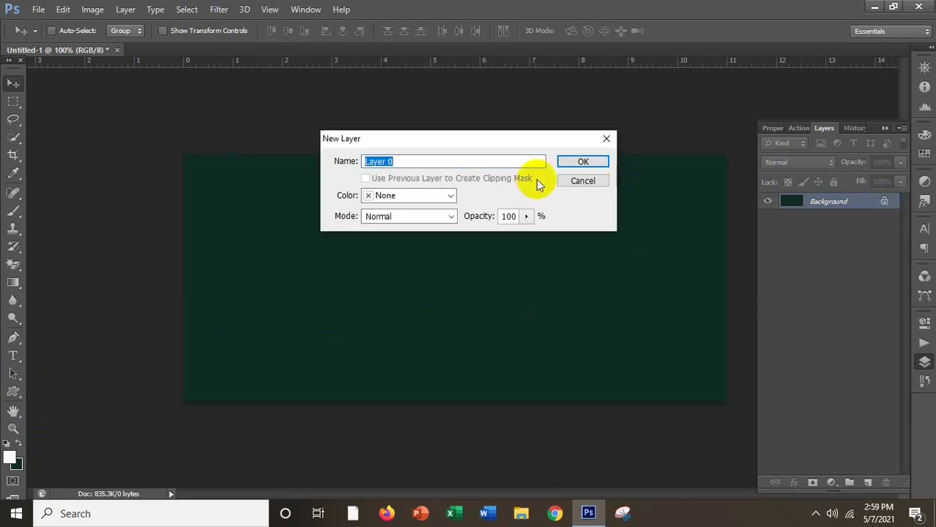
- Convert the locked background into a regular layer named Layer 0 and duplicate it
click(583, 162)
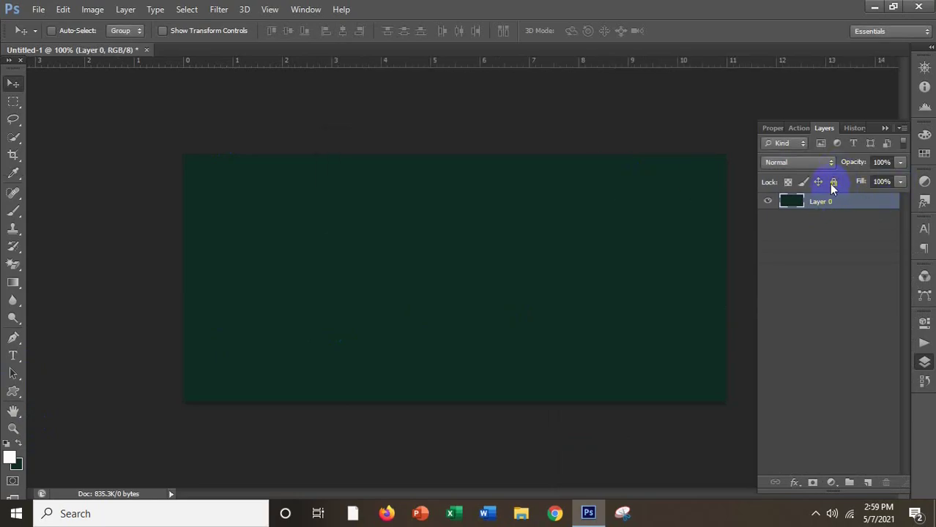
key(ctrl+j)
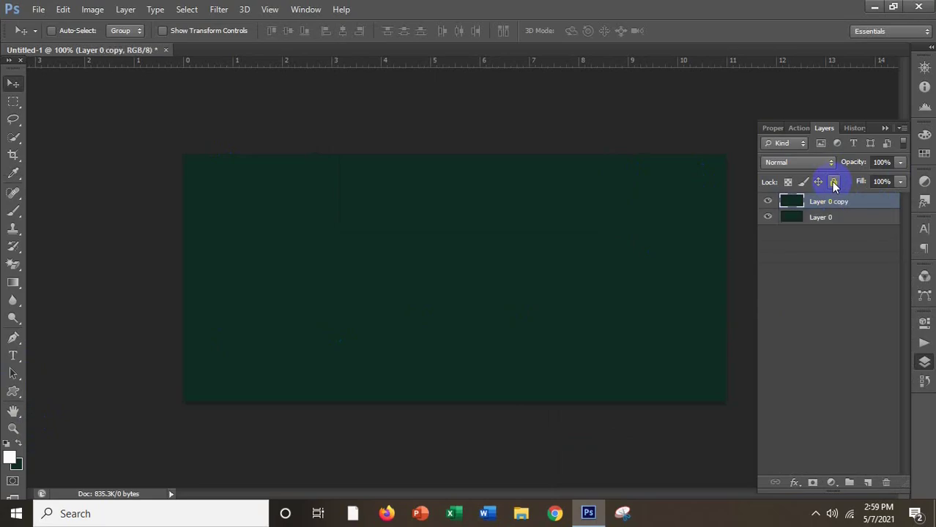
- Fully lock the original Layer 0 and make its copy the active layer
click(808, 223)
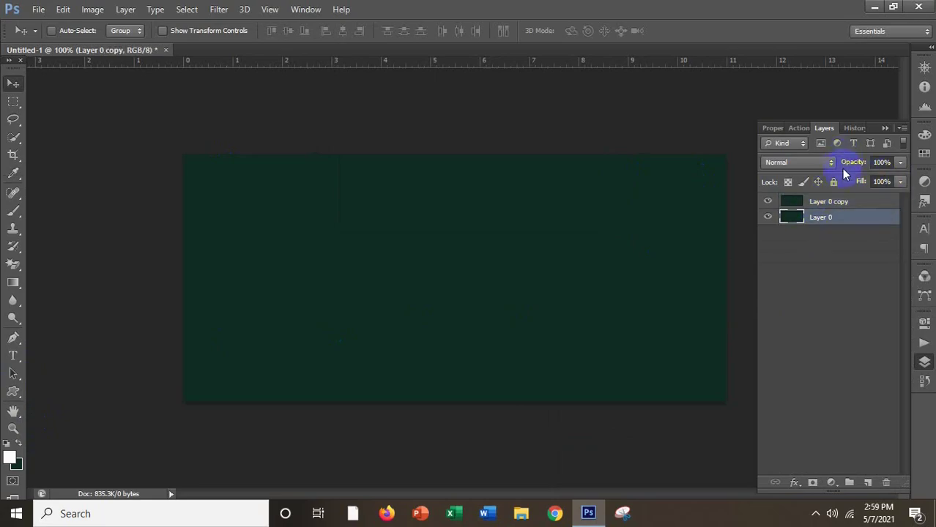
click(833, 182)
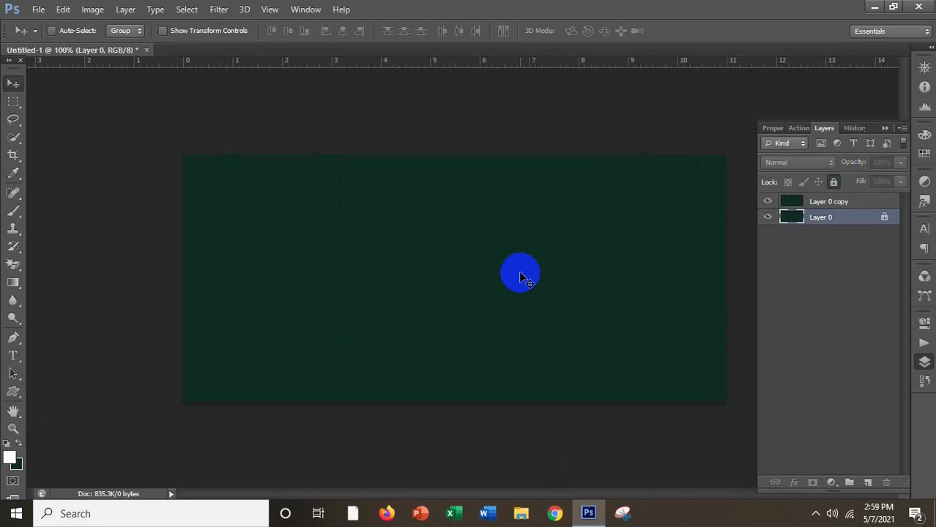
click(824, 204)
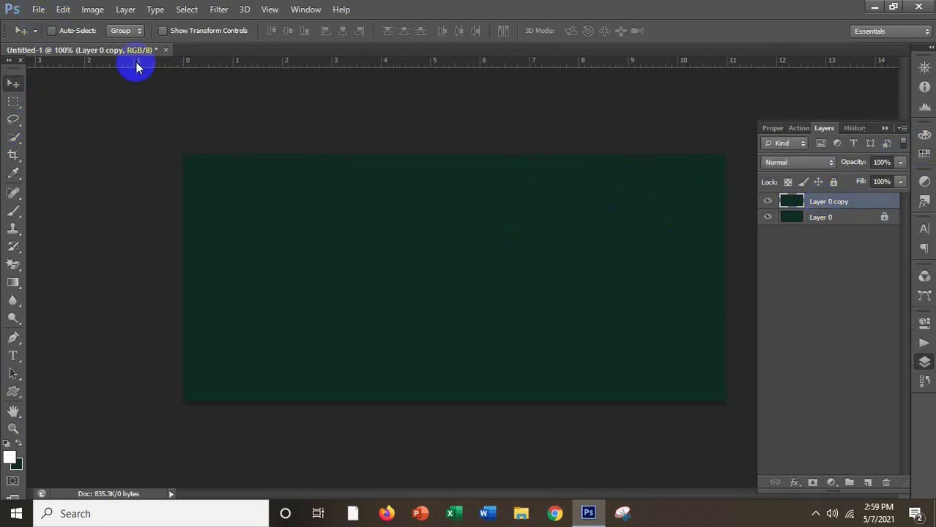
- Open the image file png from the Desktop
click(39, 11)
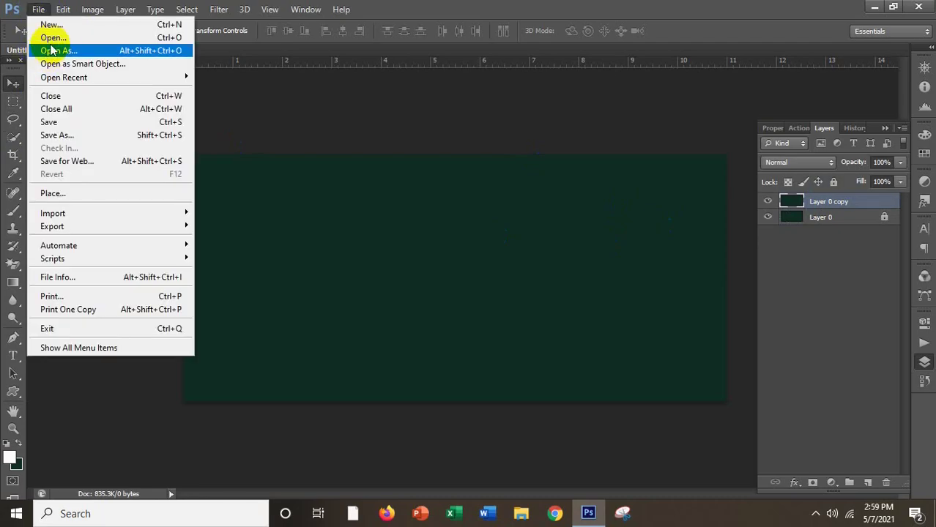
click(53, 50)
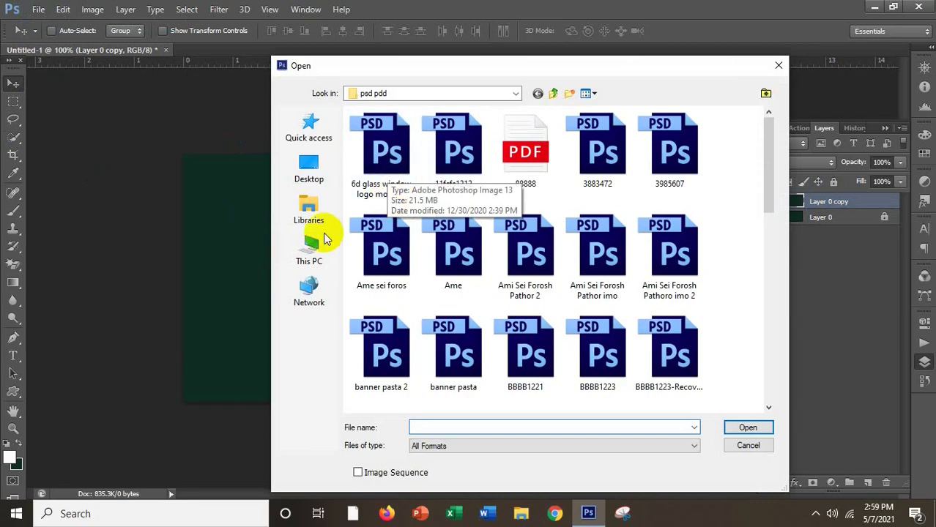
click(309, 173)
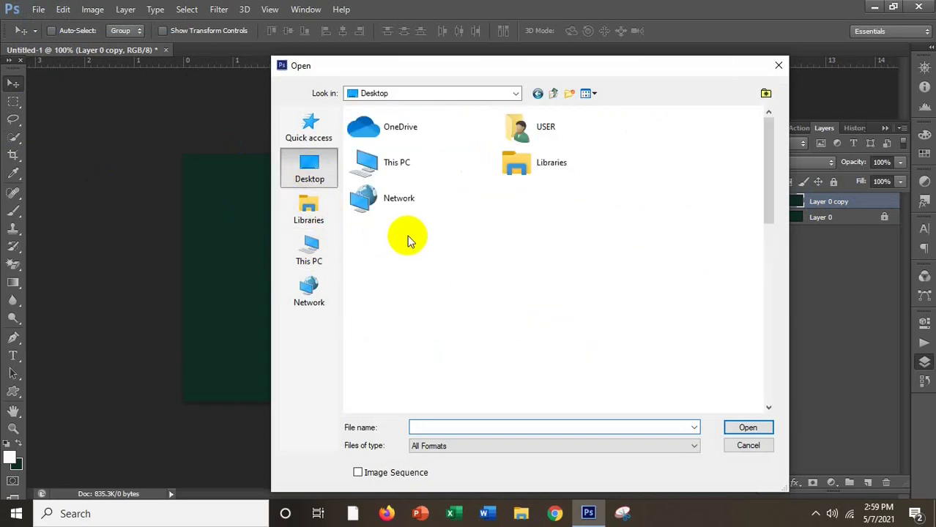
scroll(414, 322, down, 3)
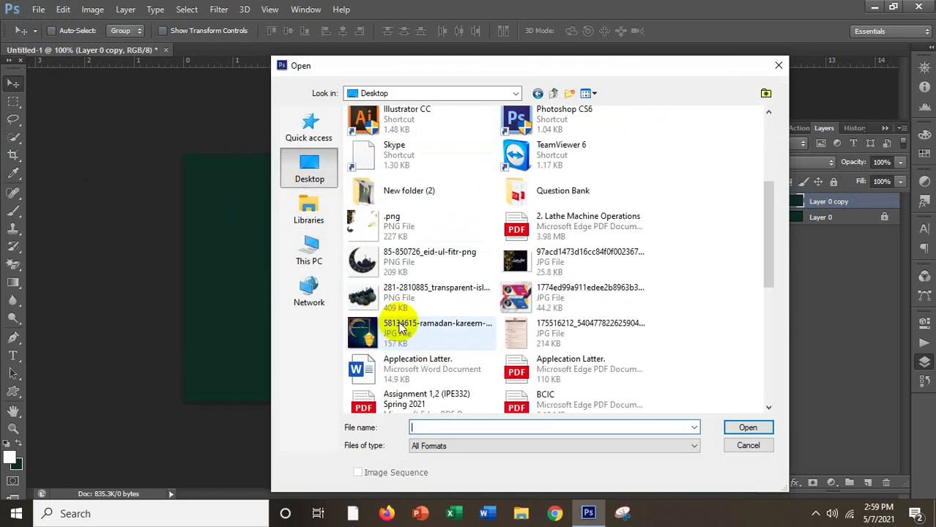
scroll(406, 330, down, 5)
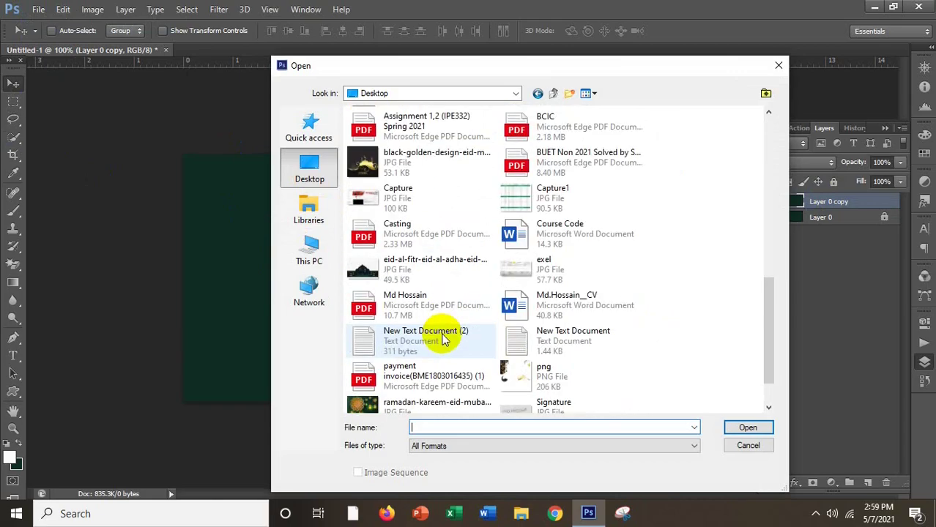
double_click(516, 377)
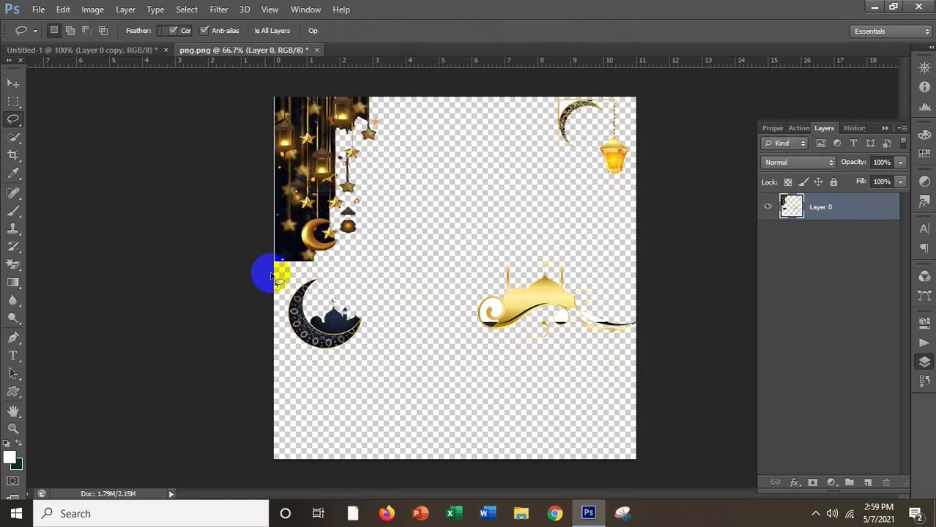
- Lasso the hanging lantern decoration in png.png, then float that document's window so the green banner is uncovered
mouse_move(273, 275)
mouse_down()
mouse_move(364, 250)
mouse_move(392, 153)
mouse_move(394, 107)
mouse_move(384, 89)
mouse_move(367, 86)
mouse_move(264, 88)
mouse_move(255, 96)
mouse_move(256, 261)
mouse_move(278, 273)
mouse_move(337, 255)
mouse_up()
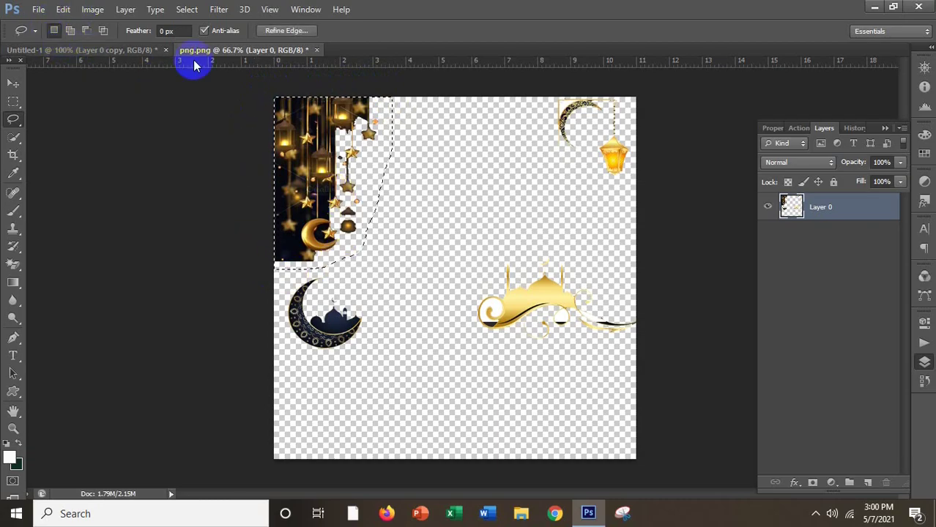
drag(227, 58, 245, 107)
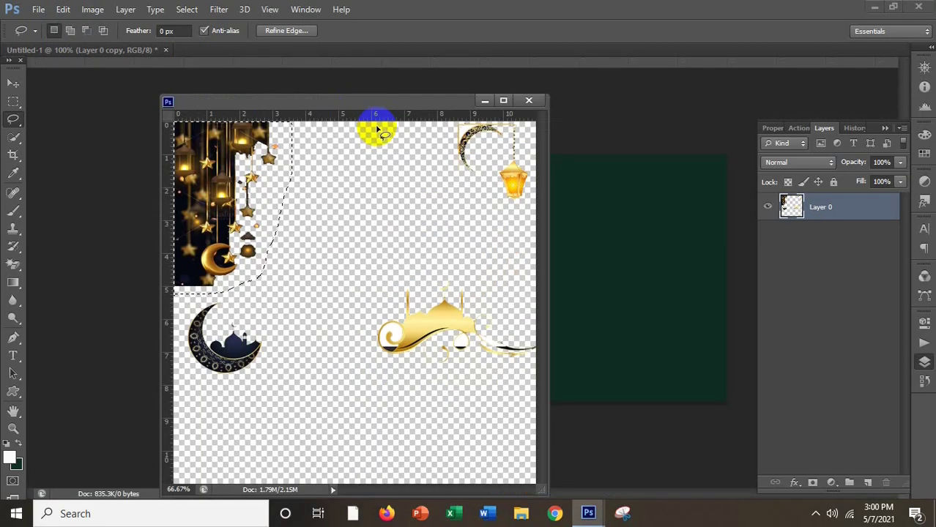
drag(335, 106, 442, 173)
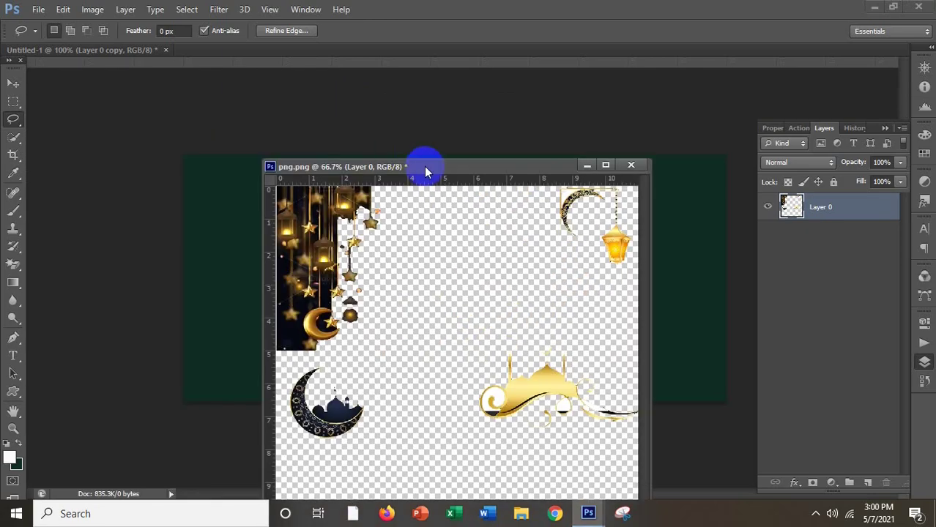
click(600, 275)
drag(599, 275, 639, 336)
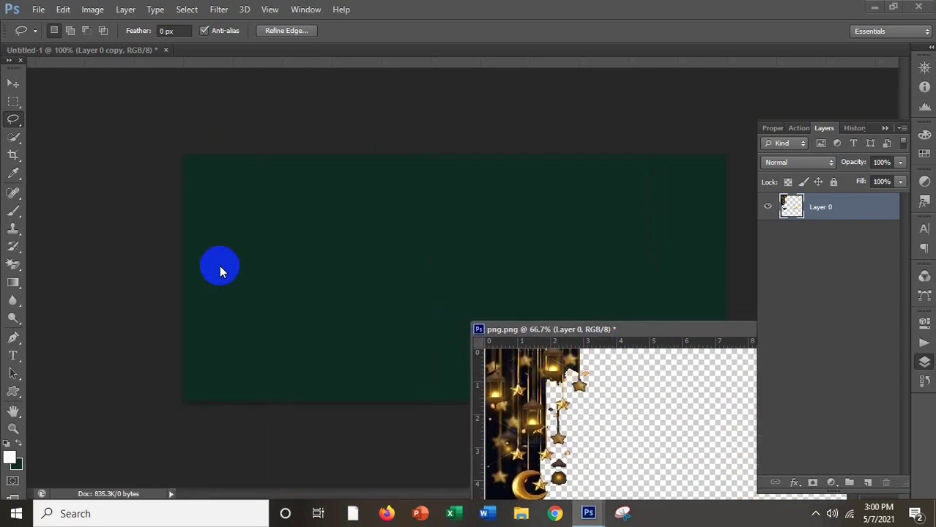
- Copy the selected lantern decoration into the Untitled-1 banner and align it with the banner's left edge
click(12, 82)
drag(523, 482, 301, 297)
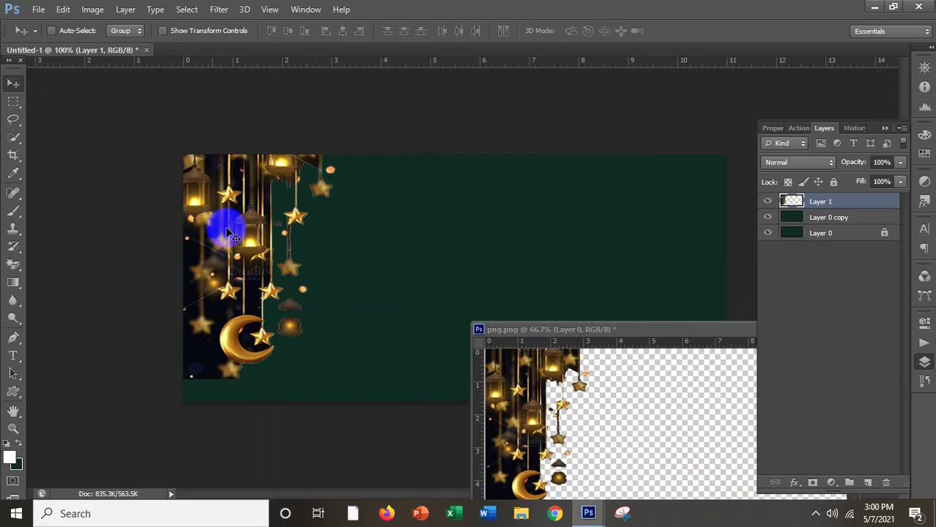
mouse_move(218, 237)
mouse_down()
mouse_move(231, 257)
mouse_move(227, 250)
mouse_up()
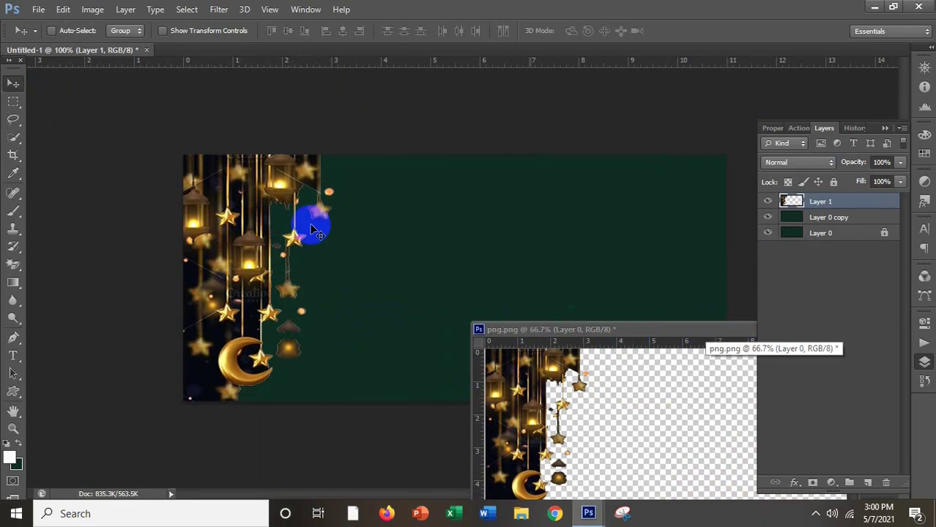
- Stretch the lantern decoration horizontally to about 104% width with Free Transform, keeping its height at 100%
click(329, 249)
key(ctrl+t)
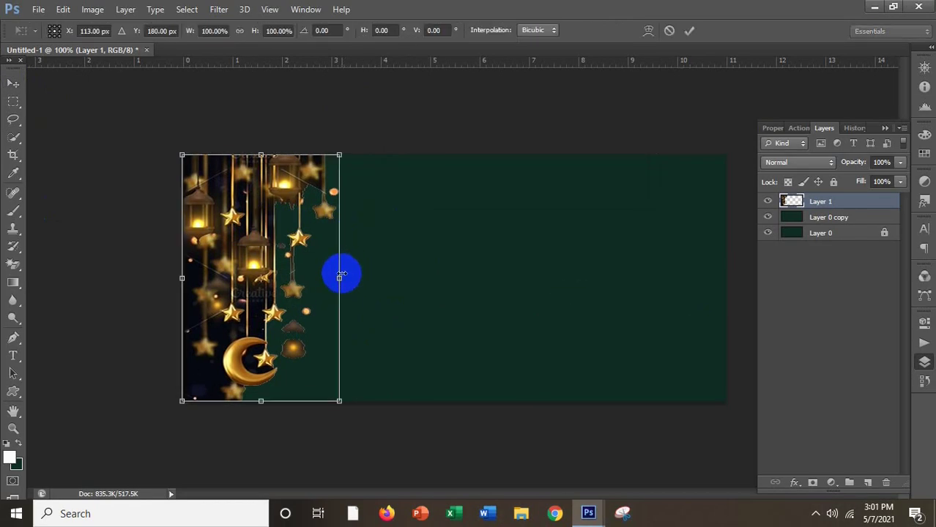
drag(345, 274, 348, 273)
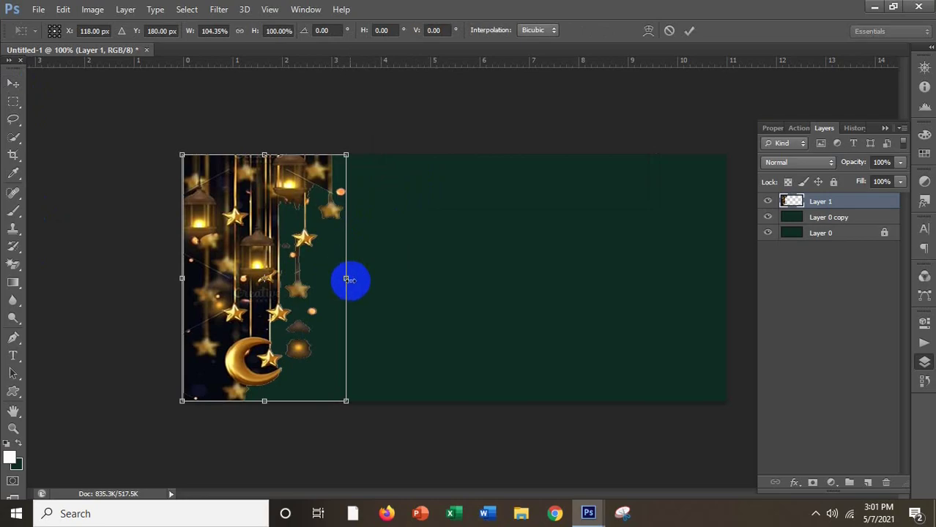
key(Return)
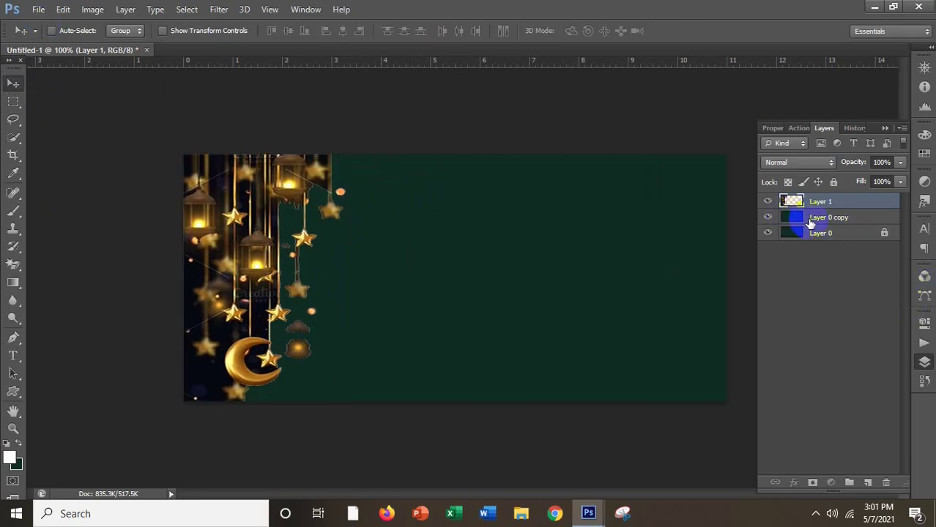
- Add a Pattern Overlay effect to Layer 0 copy using the fourth pattern, the rough grey texture
click(810, 220)
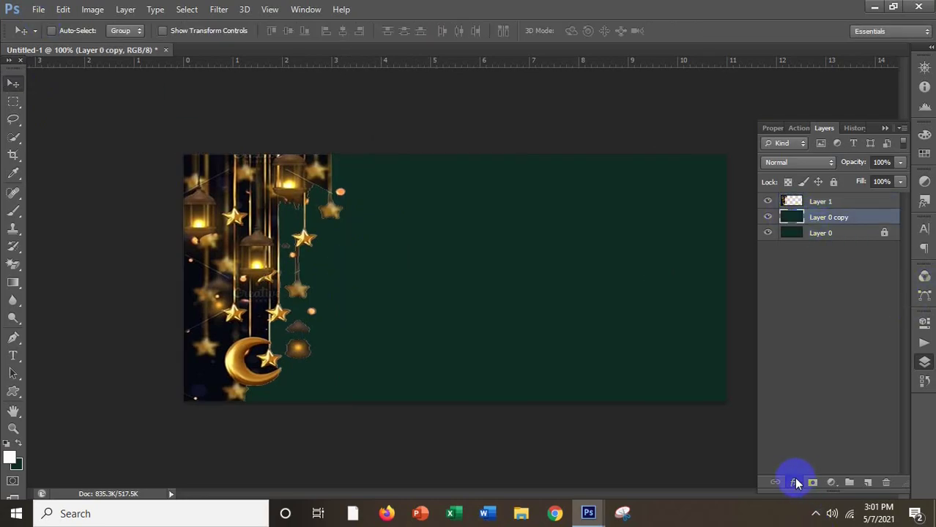
click(796, 483)
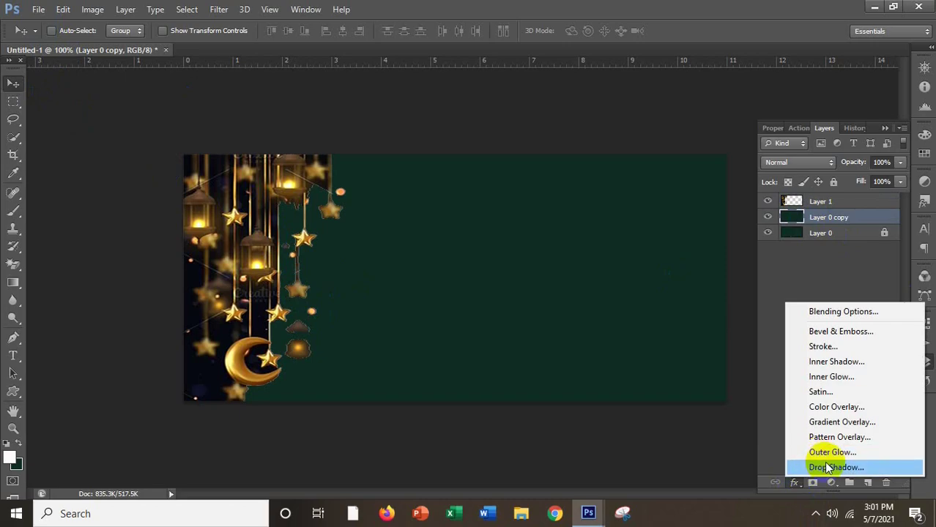
click(838, 423)
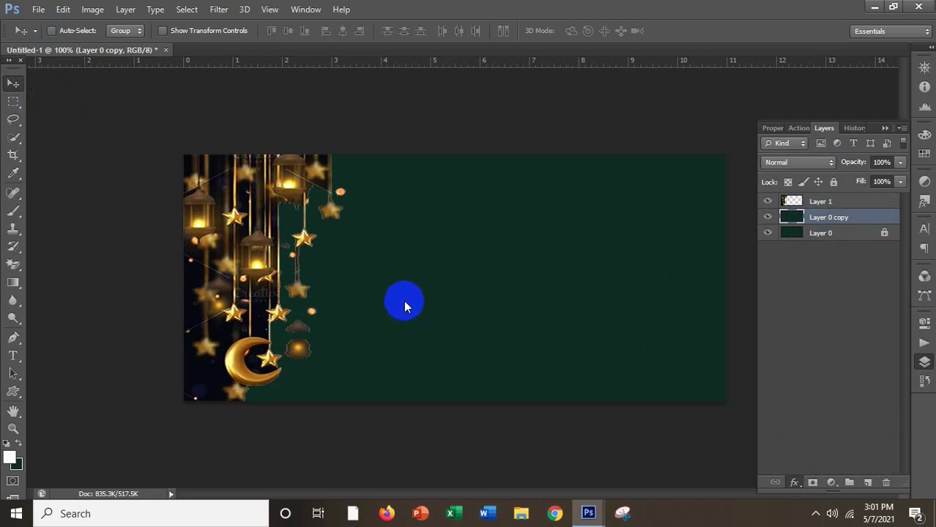
click(548, 358)
click(537, 416)
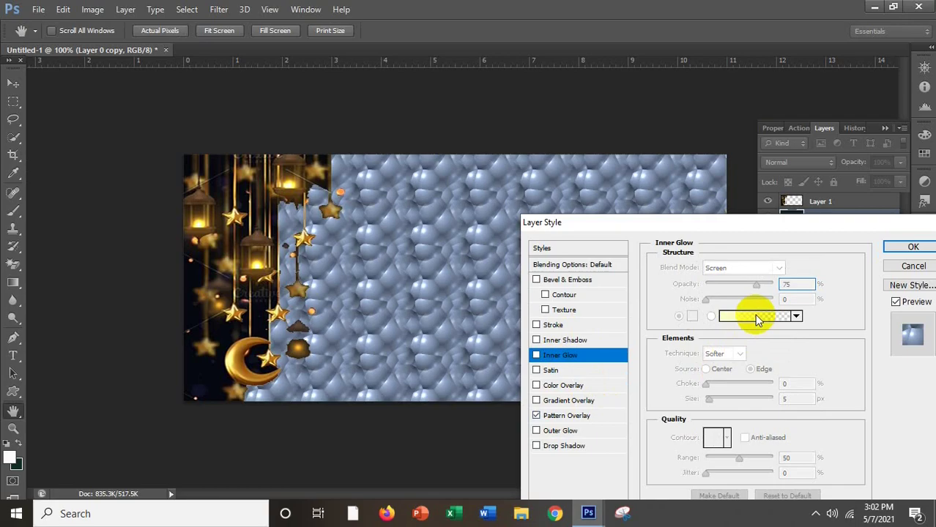
click(551, 417)
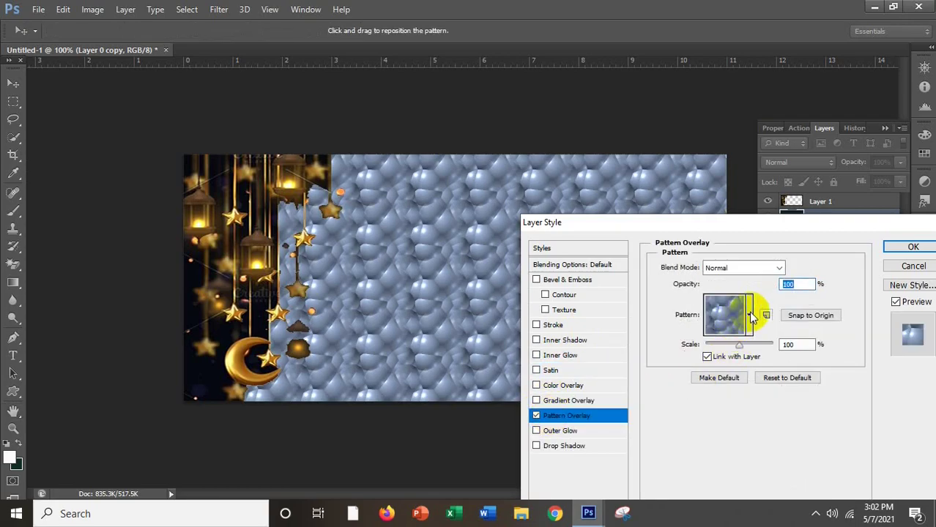
click(751, 317)
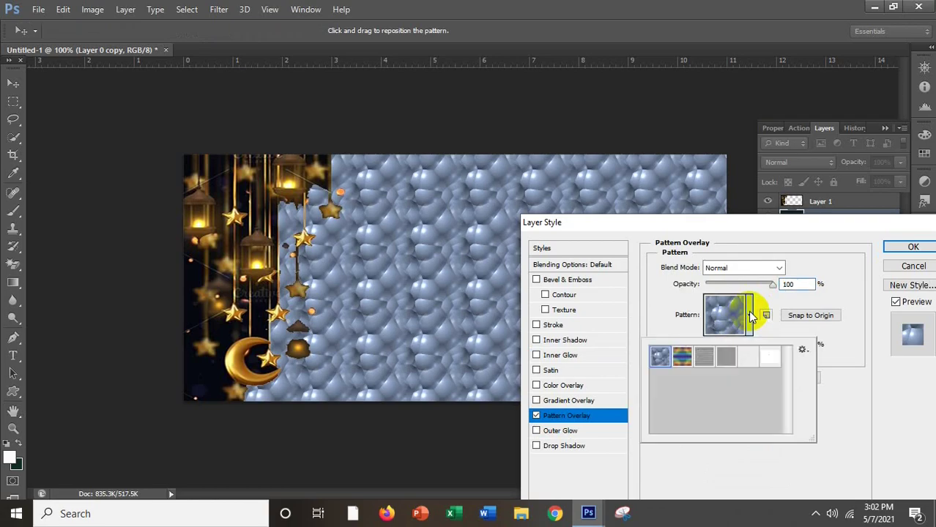
click(727, 360)
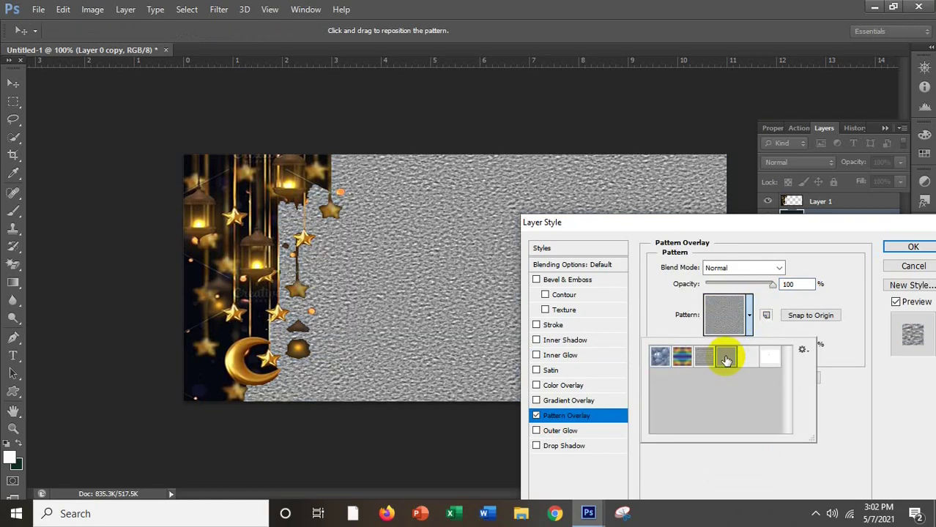
- Lower the Pattern Overlay opacity to about 6% and apply the layer style
click(773, 286)
drag(739, 287, 728, 292)
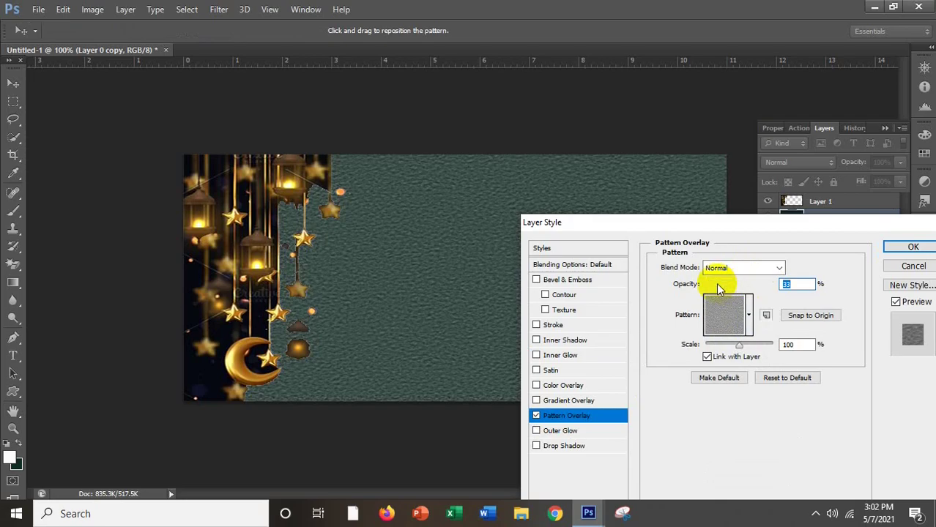
drag(718, 287, 716, 287)
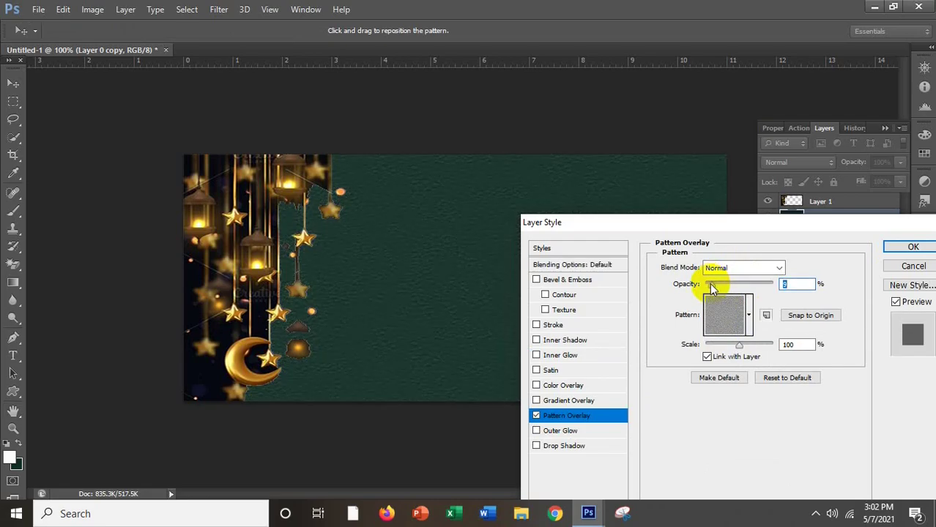
drag(709, 283, 708, 281)
drag(708, 282, 707, 281)
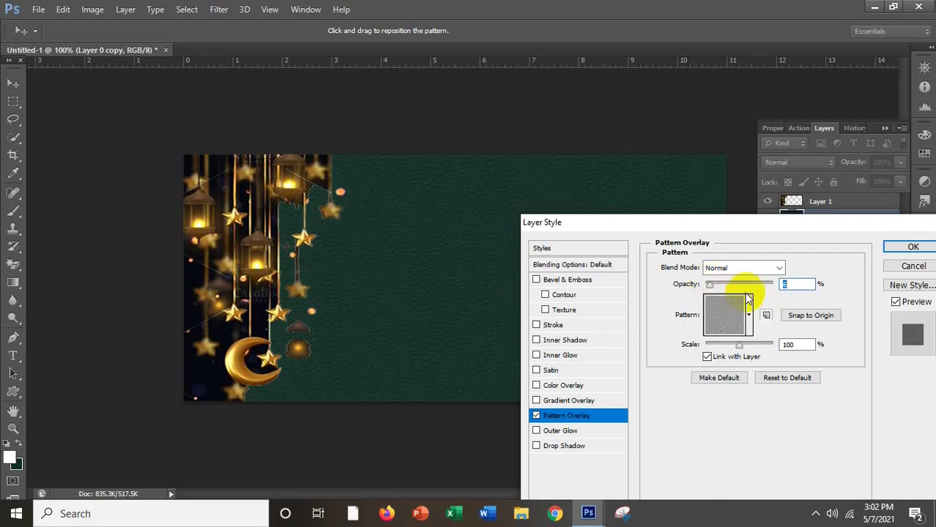
click(910, 248)
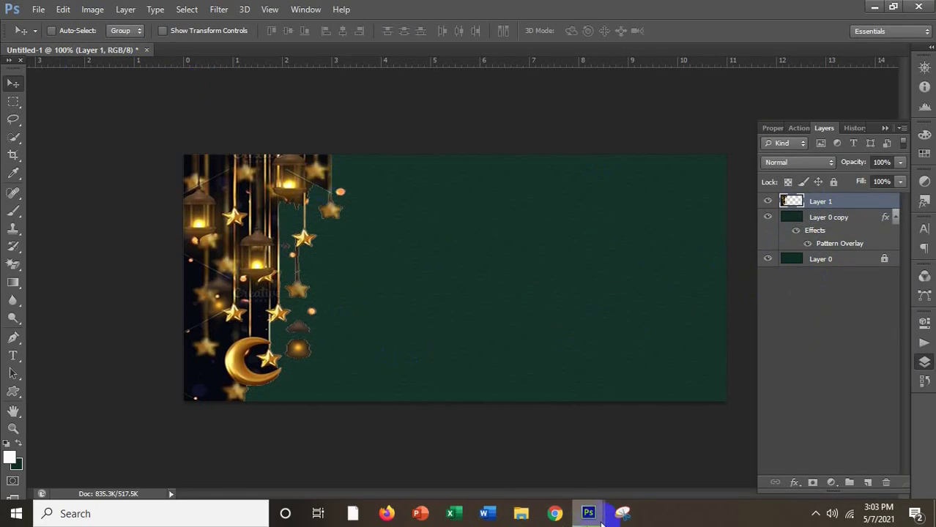
- Bring the png.png window to the front over the banner's left half and shift its artwork slightly down and left
mouse_move(602, 516)
click(637, 464)
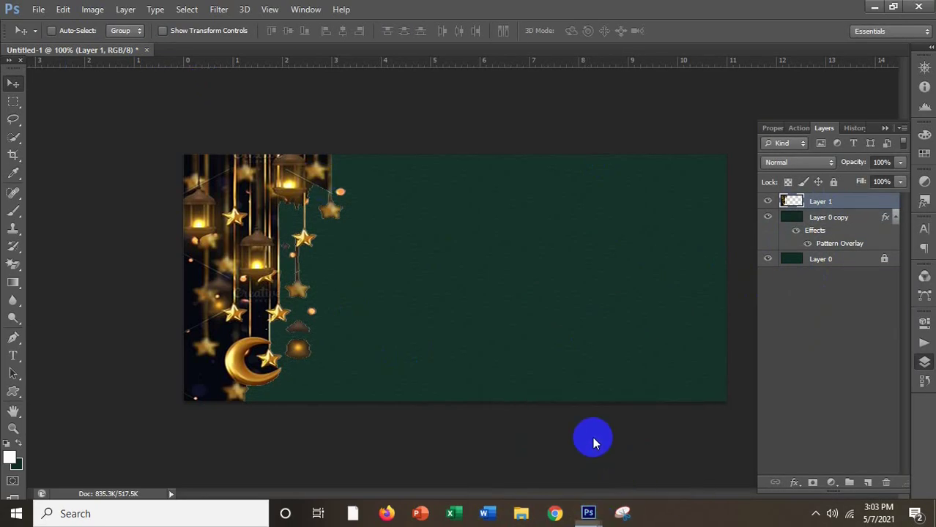
click(403, 326)
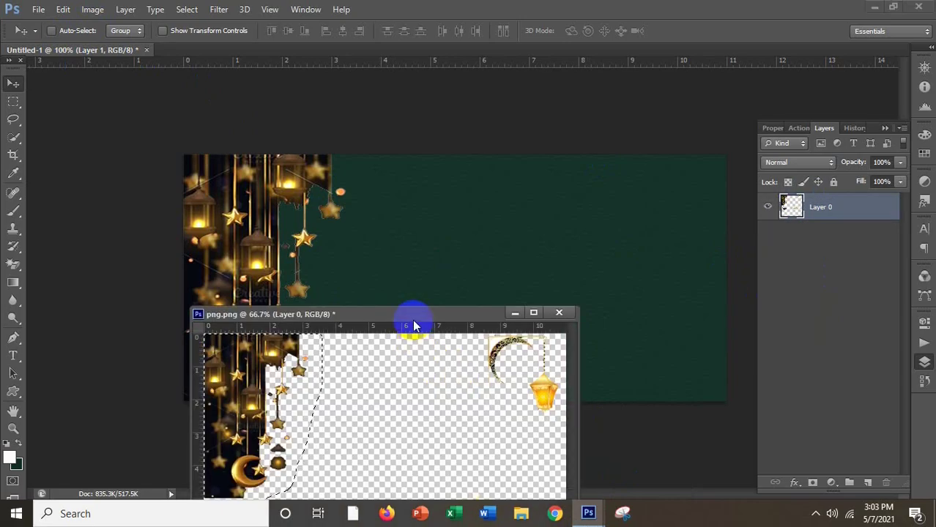
drag(410, 321, 284, 159)
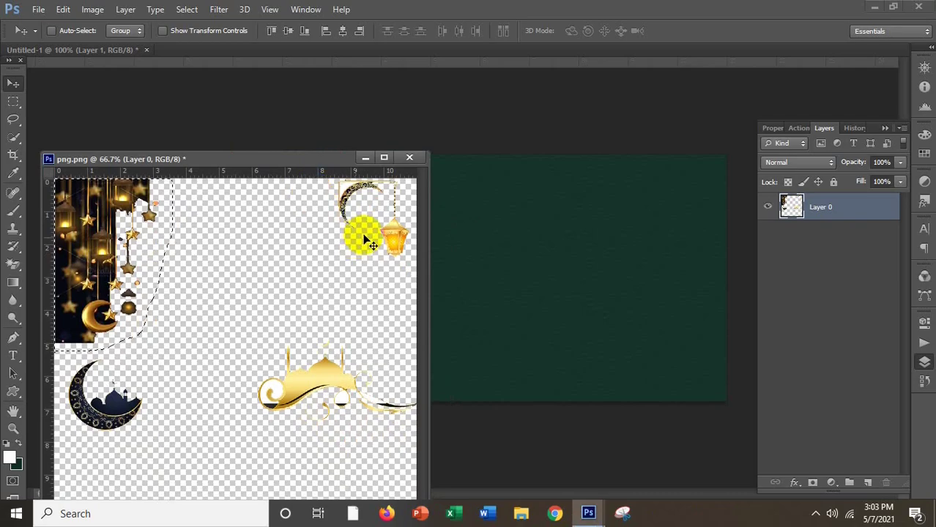
drag(341, 215, 333, 232)
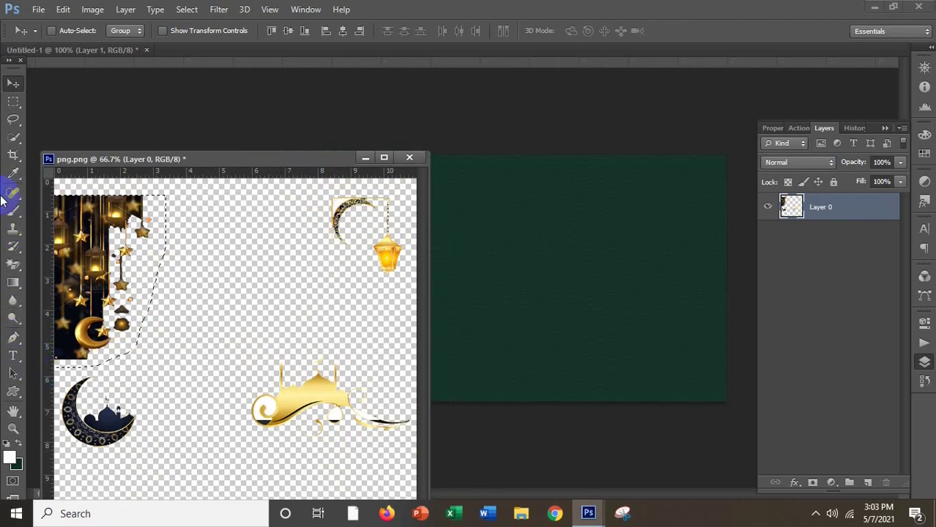
- Lasso the crescent with hanging lantern in png.png, copy it onto the banner, and minimise the png.png window
click(15, 121)
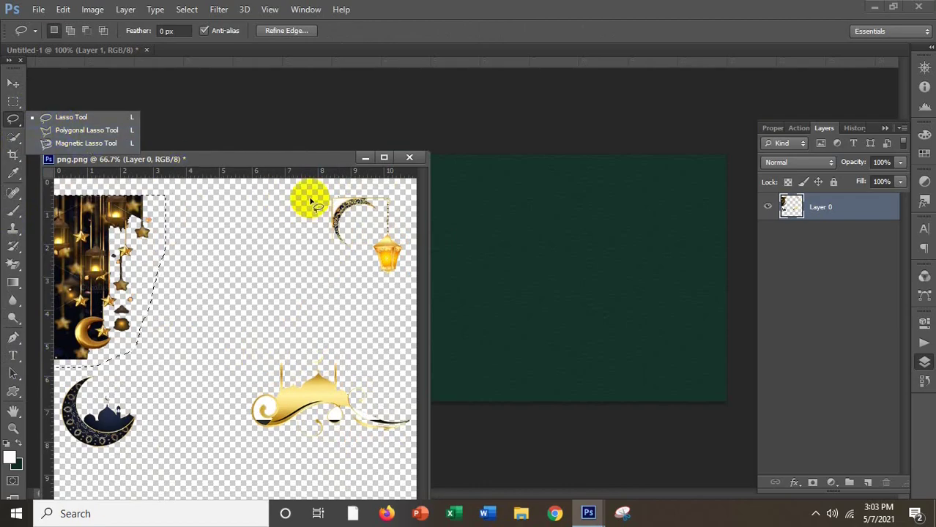
mouse_move(313, 198)
mouse_down()
mouse_move(334, 257)
mouse_move(353, 278)
mouse_move(371, 284)
mouse_move(399, 271)
mouse_move(411, 229)
mouse_move(399, 192)
mouse_move(379, 185)
mouse_move(316, 197)
mouse_up()
click(13, 83)
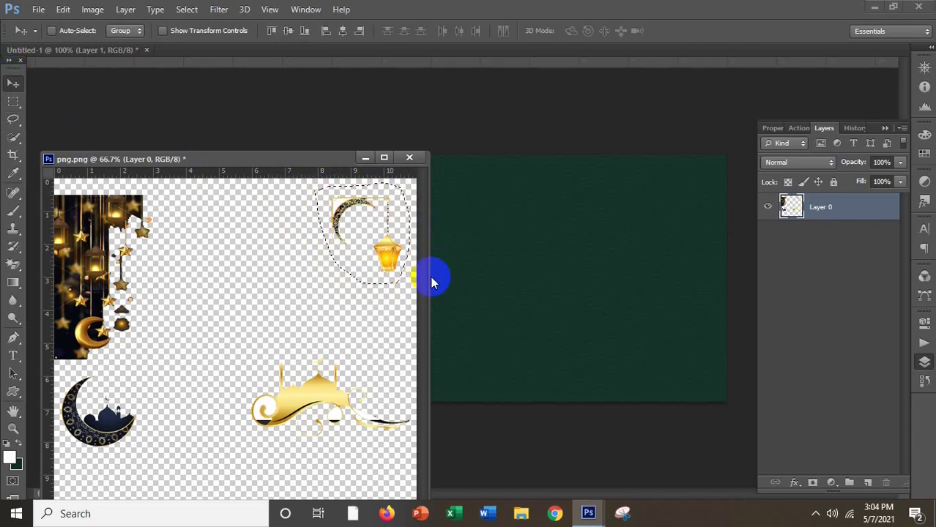
mouse_move(360, 226)
mouse_down()
mouse_move(383, 217)
mouse_move(388, 223)
mouse_move(375, 239)
mouse_move(397, 245)
mouse_move(568, 225)
mouse_up()
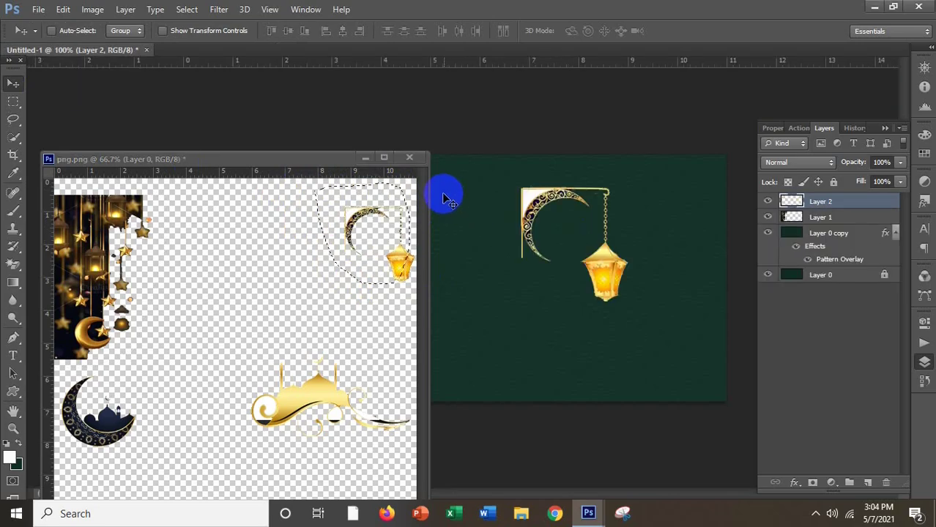
click(360, 158)
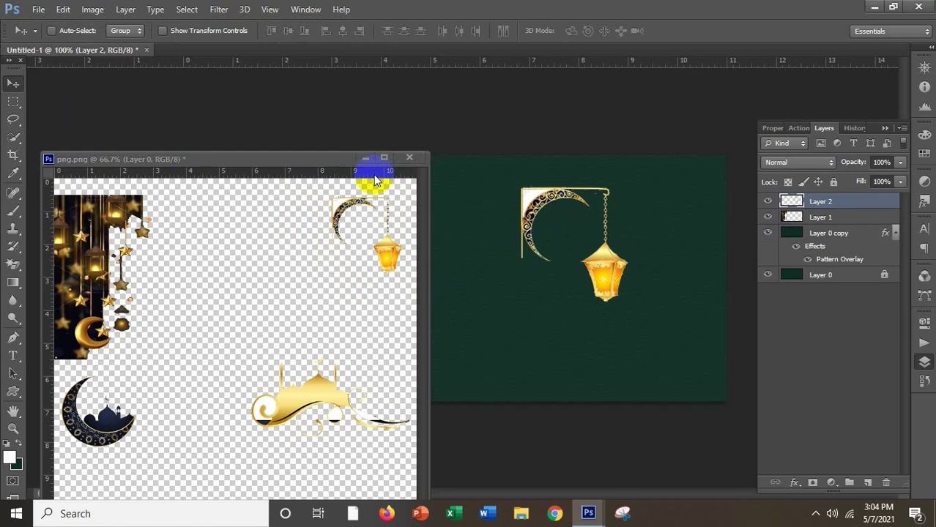
key(ctrl+r)
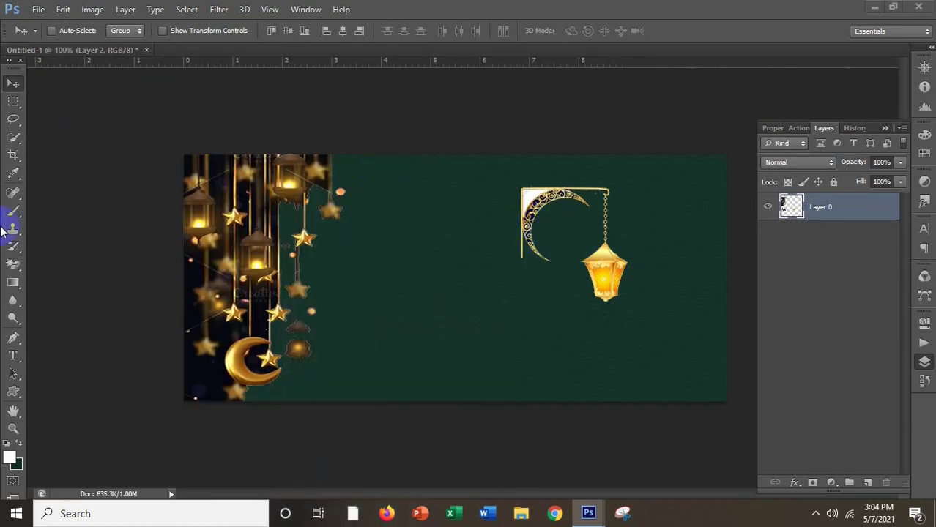
- Erase the white fill behind the crescent with the Magic Eraser, and clean up around the lantern's chain with the Eraser
click(18, 266)
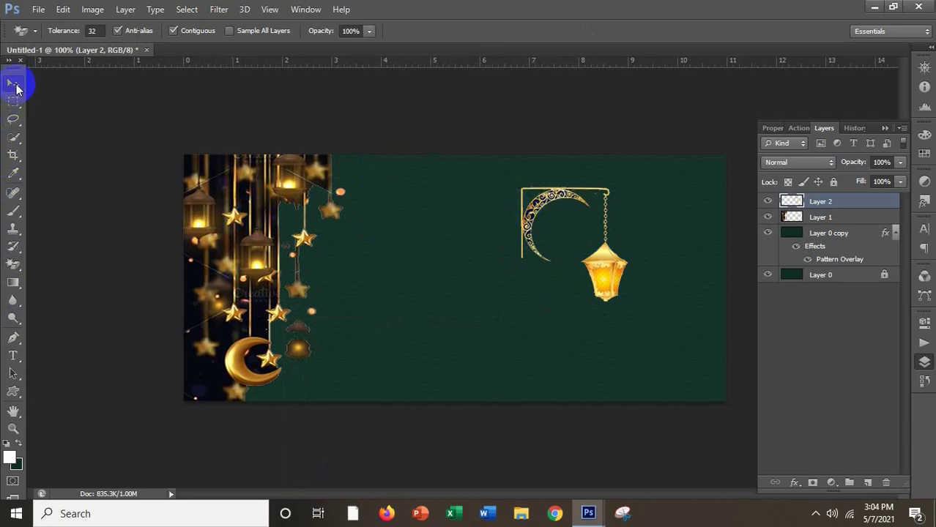
click(12, 84)
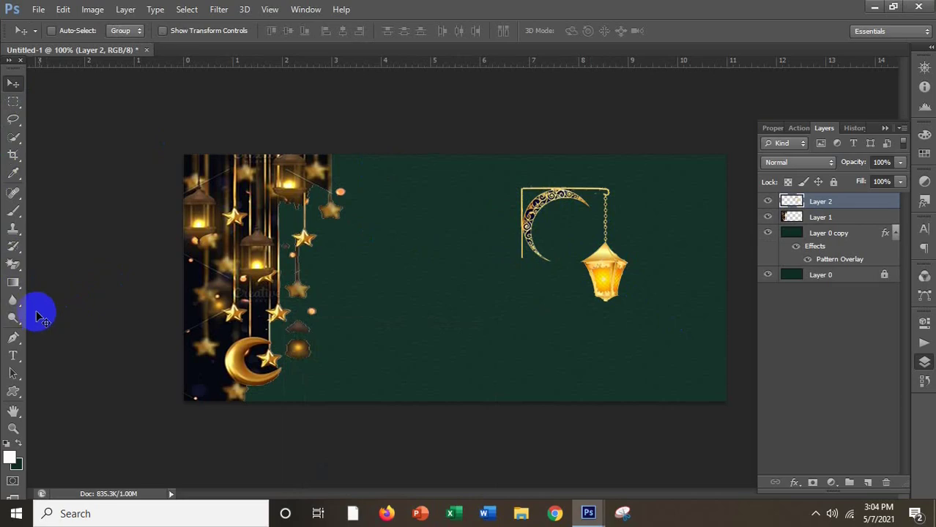
click(15, 264)
right_click(16, 265)
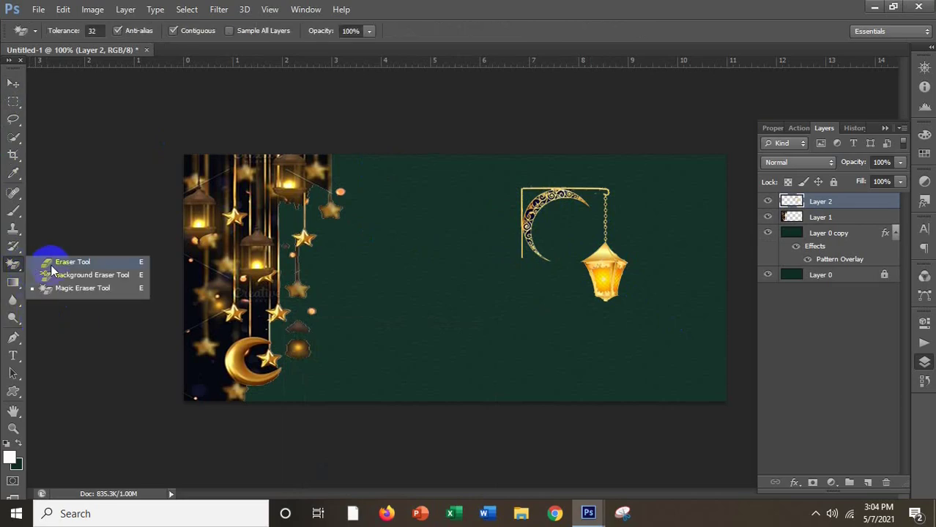
click(70, 260)
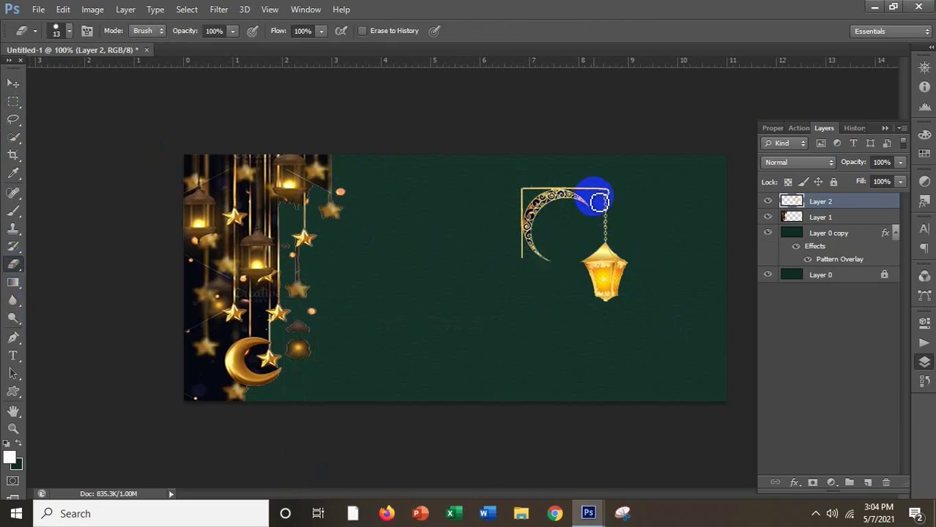
mouse_move(603, 200)
mouse_down()
mouse_move(536, 186)
mouse_move(609, 187)
mouse_move(619, 198)
mouse_move(599, 290)
mouse_up()
- Move the crescent and lantern artwork into the banner's upper-right corner
click(12, 84)
click(480, 255)
drag(612, 231, 698, 231)
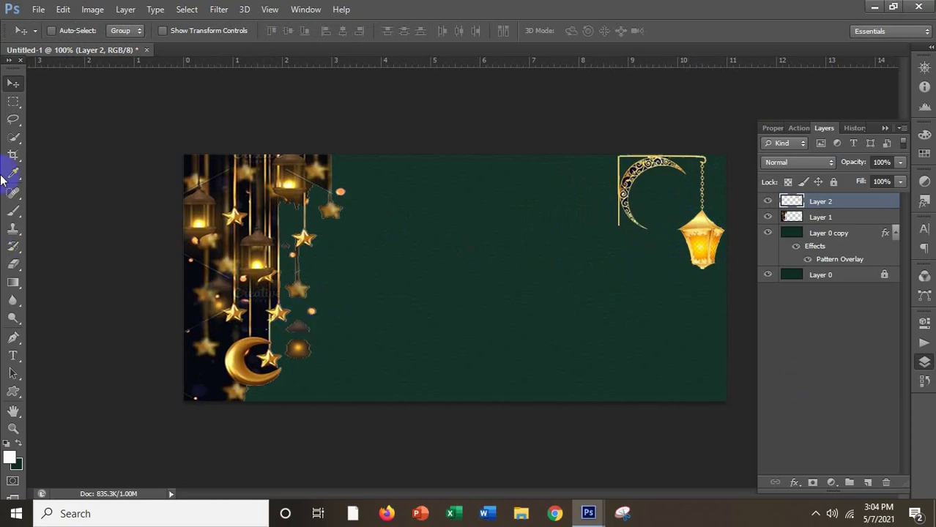
- Bring the png.png window back to the front and lasso around the golden mosque ornament
click(588, 513)
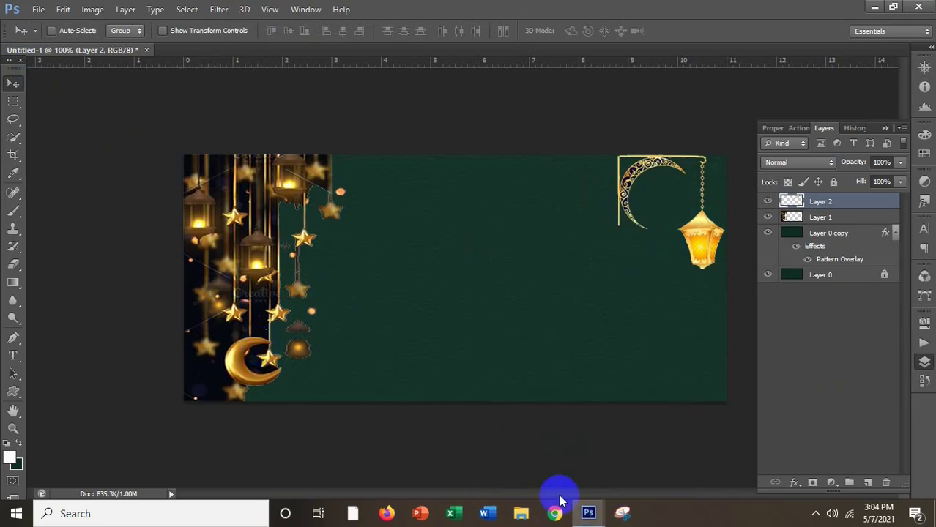
click(588, 512)
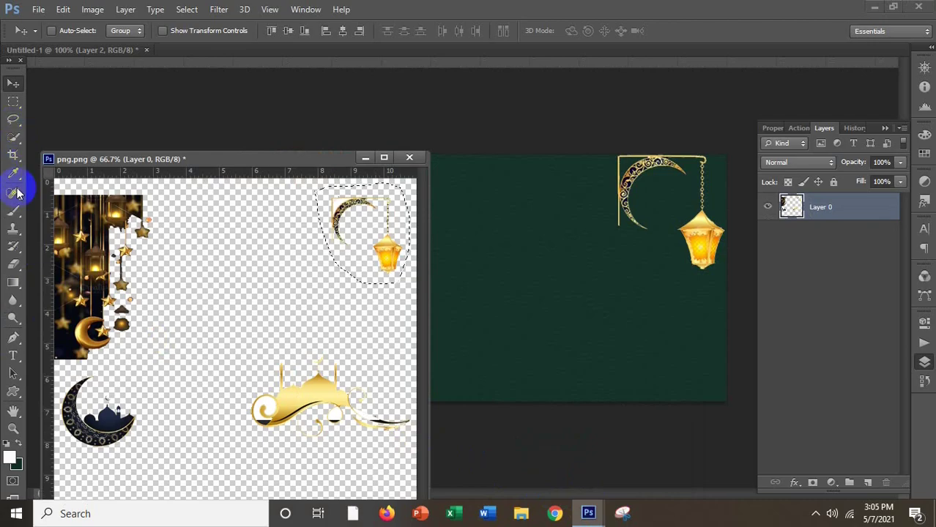
click(15, 119)
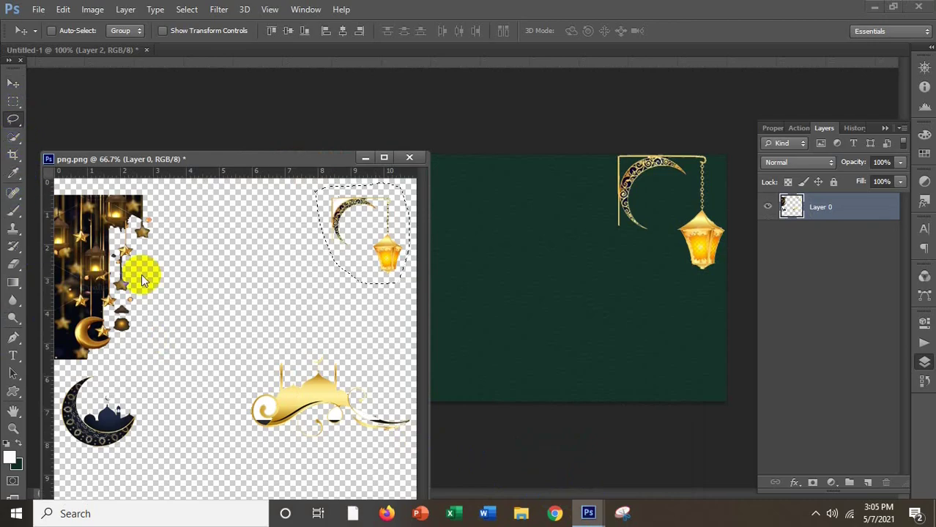
mouse_move(223, 368)
mouse_down()
mouse_move(243, 438)
mouse_move(264, 453)
mouse_move(294, 464)
mouse_move(413, 441)
mouse_move(419, 407)
mouse_move(408, 389)
mouse_move(353, 348)
mouse_move(287, 338)
mouse_move(222, 368)
mouse_up()
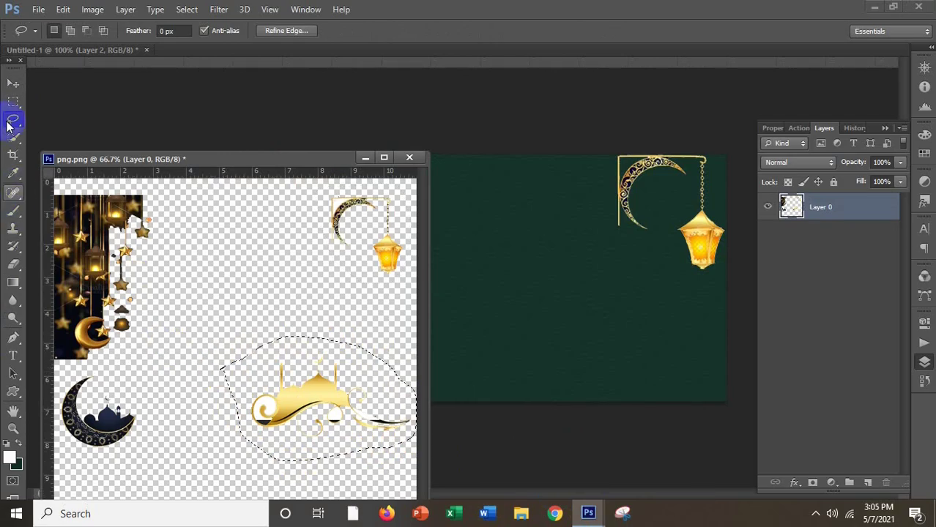
- Copy the selected mosque ornament onto the banner's lower-right area and minimise the png.png window
click(13, 83)
mouse_move(289, 390)
mouse_down()
mouse_move(378, 394)
mouse_move(597, 340)
mouse_up()
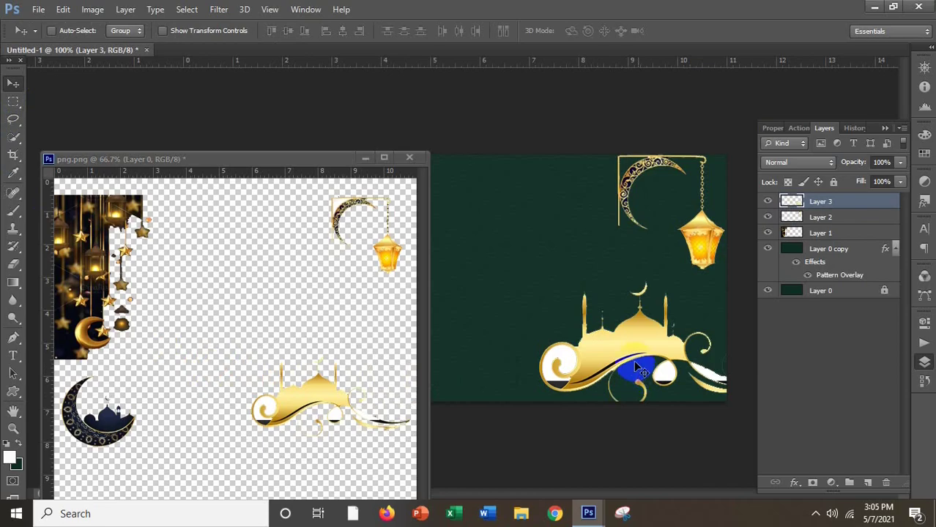
mouse_move(619, 361)
mouse_down()
mouse_move(594, 352)
mouse_move(613, 363)
mouse_up()
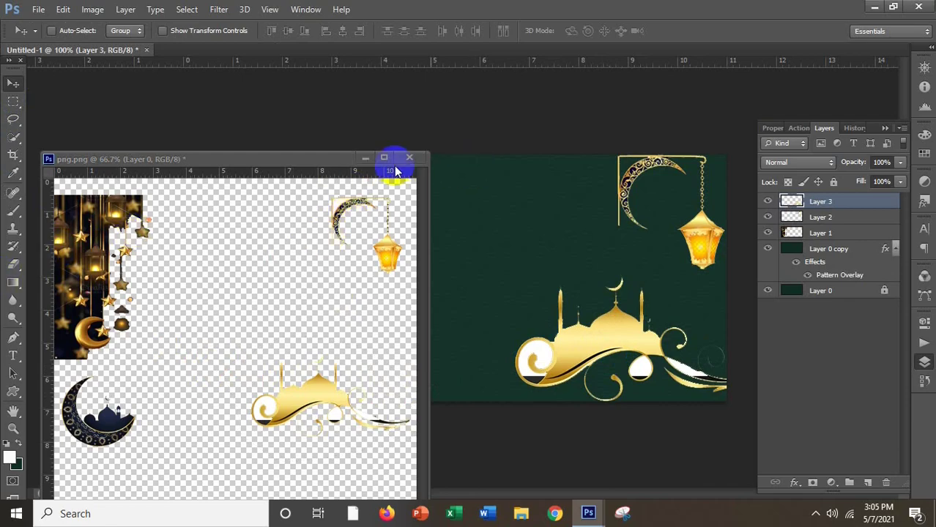
click(366, 162)
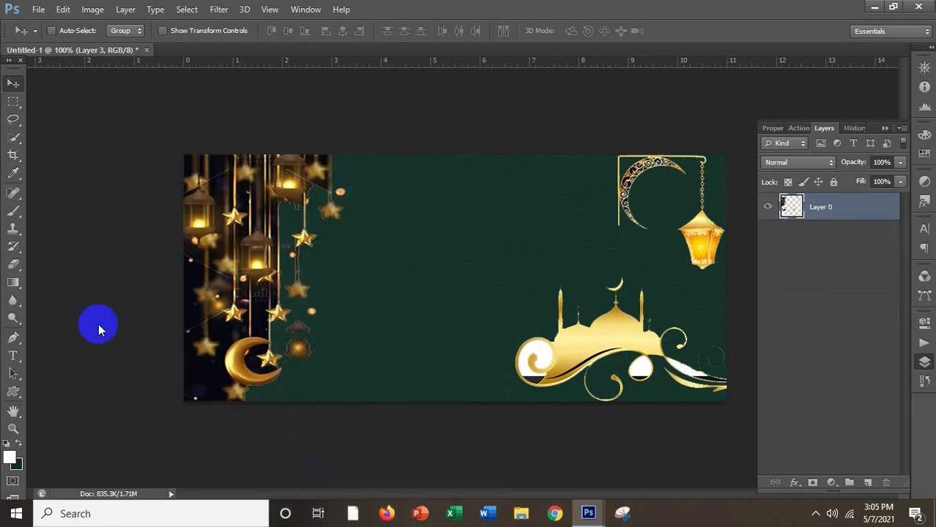
- Erase the white and black fills inside the mosque ornament's left swirl with the Magic Eraser at tolerance 32
click(14, 266)
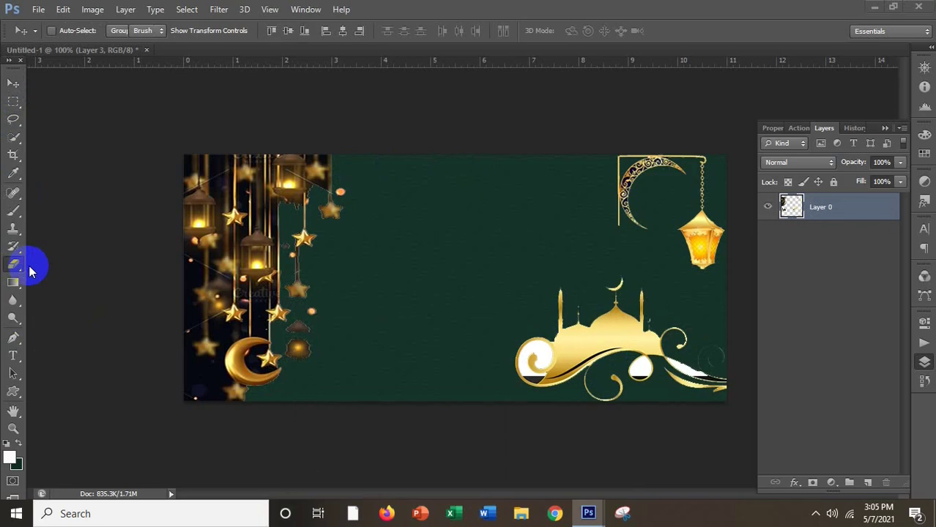
right_click(19, 274)
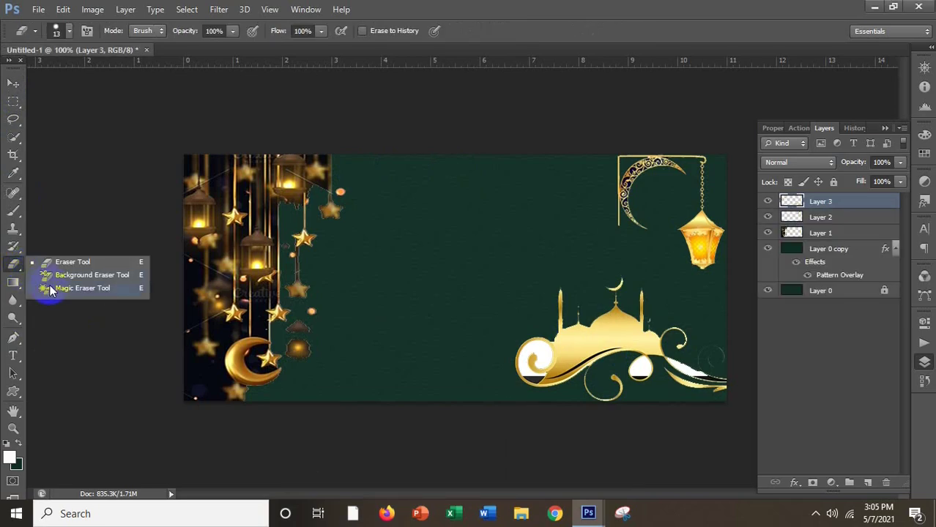
click(48, 290)
click(524, 352)
click(535, 352)
click(540, 346)
click(536, 359)
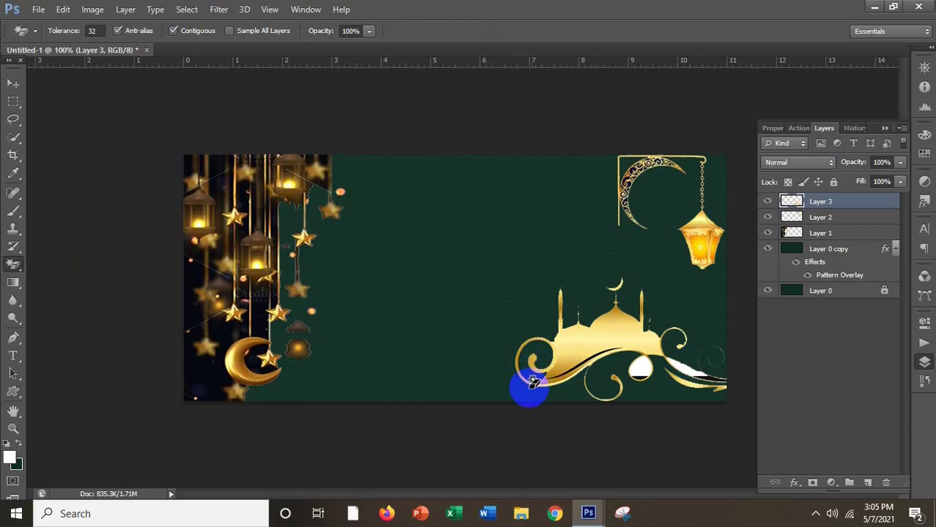
click(537, 369)
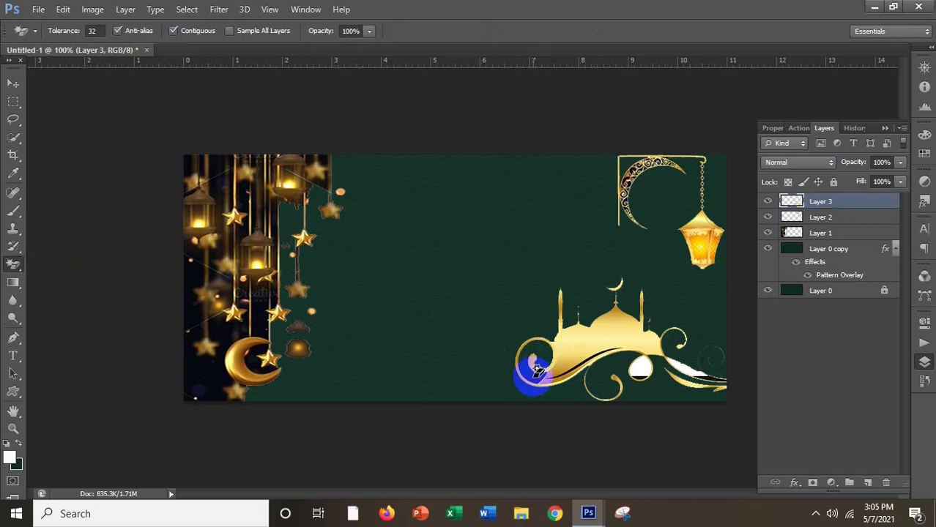
- Erase the white fills in the ornament's right ribbon and round loop, and move the mosque down into the banner's lower-right corner
drag(539, 374, 692, 362)
click(686, 370)
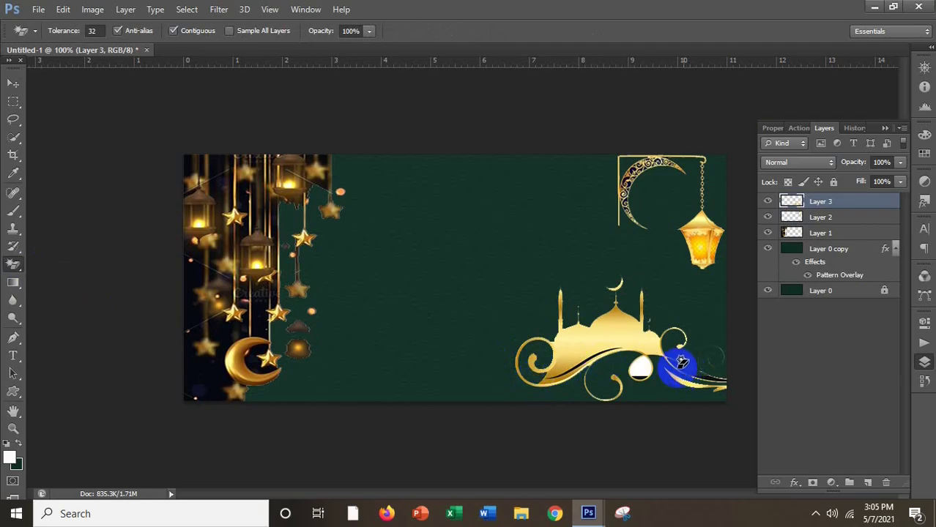
click(642, 367)
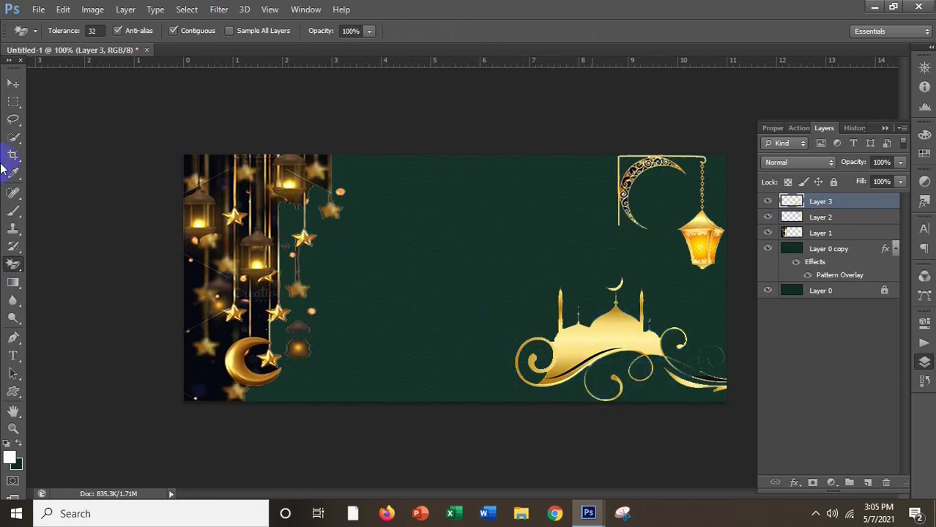
click(13, 83)
drag(613, 339, 648, 363)
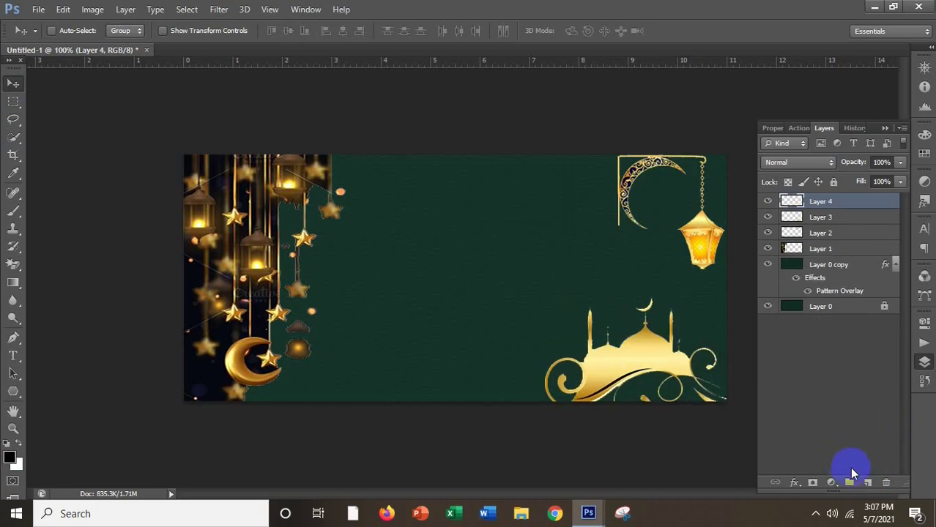
- Add a new layer and set the Polygon tool to 6 sides
click(867, 482)
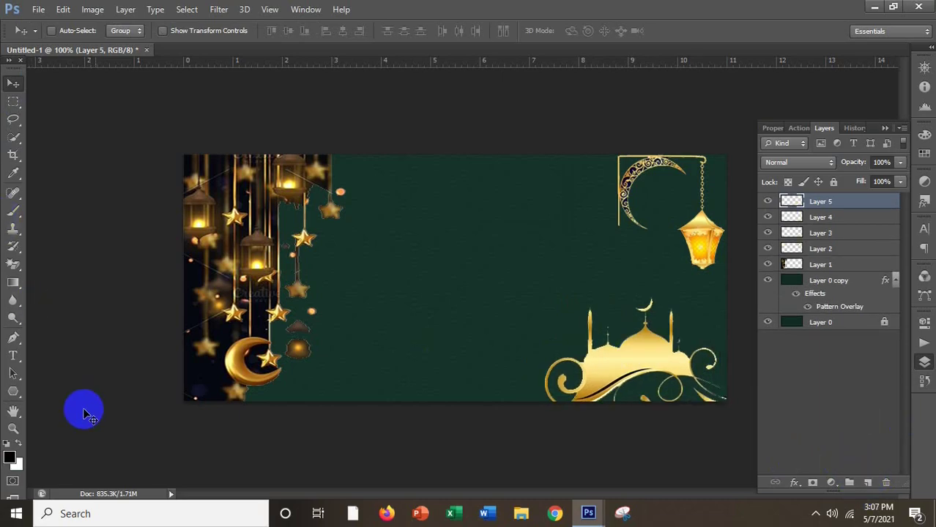
click(13, 392)
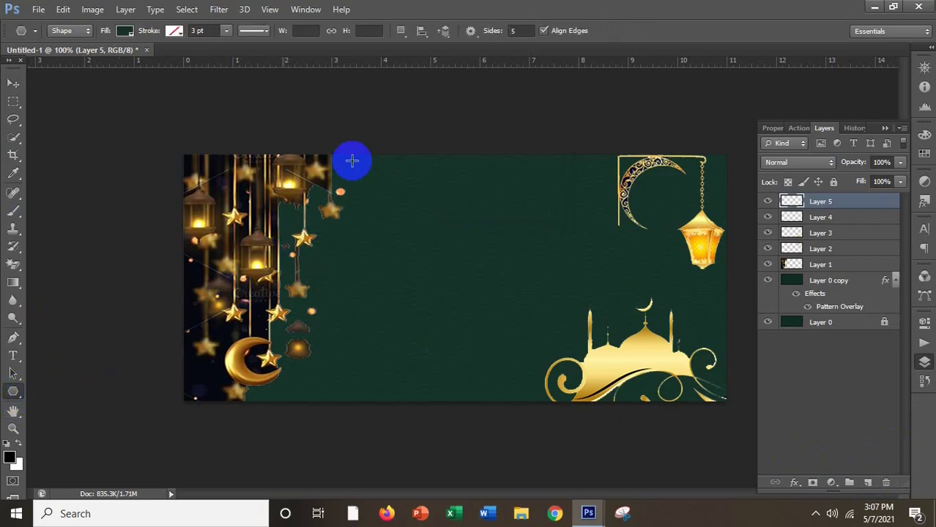
click(519, 31)
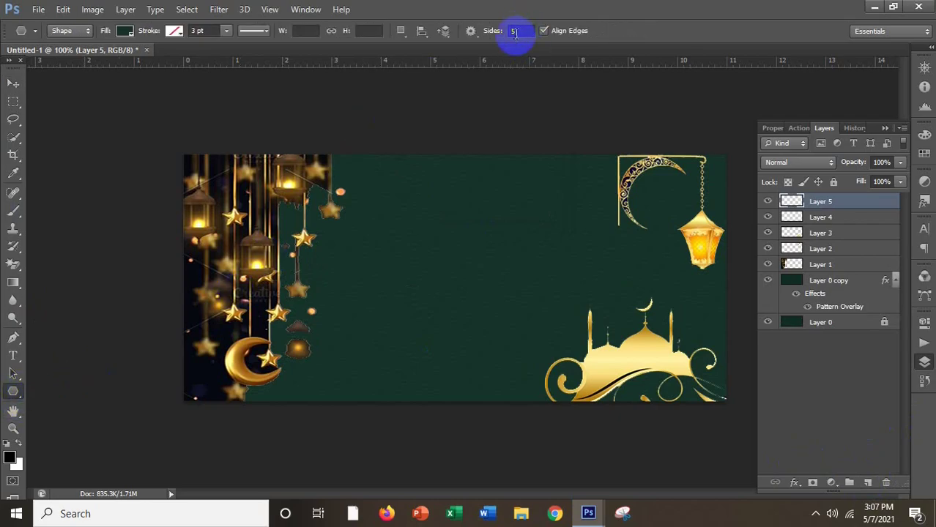
key(ctrl+z)
text(6)
click(806, 311)
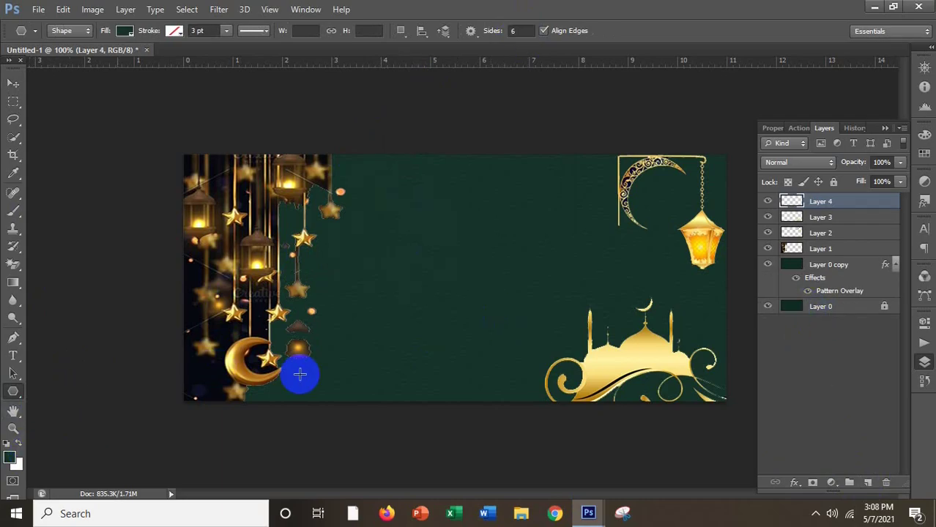
- Draw a white hexagon about 197 × 226 px beside the hanging lanterns and move it down to the banner's vertical middle
click(20, 447)
drag(389, 224, 388, 298)
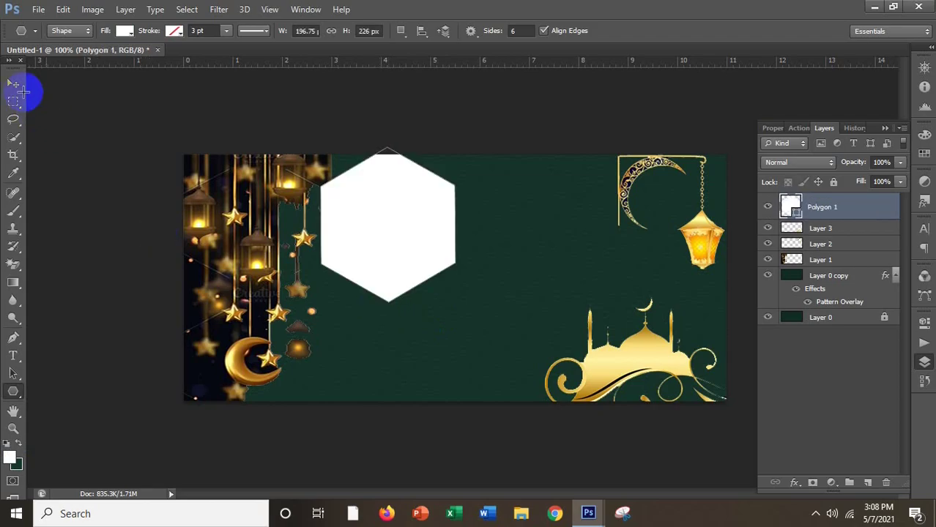
click(19, 93)
drag(401, 211, 416, 264)
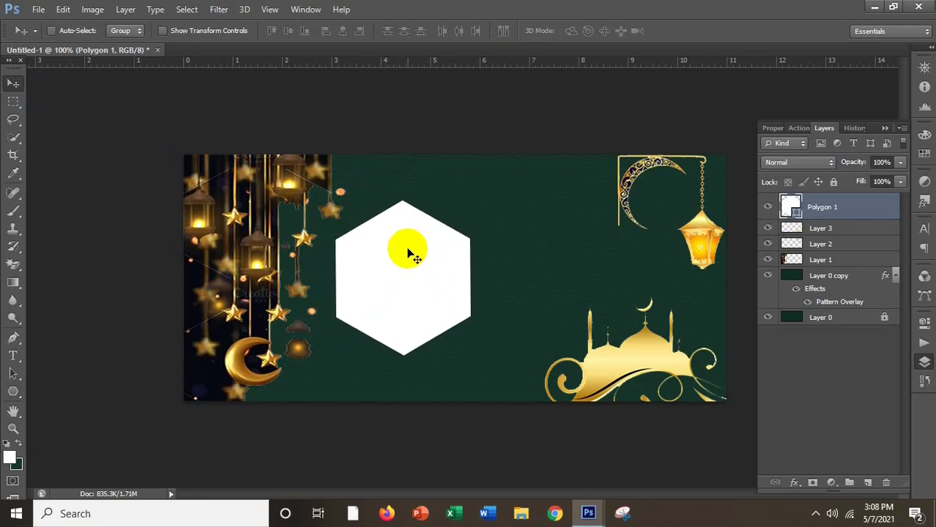
- Rotate the hexagon by about -0.20° with Free Transform and shift it to X 324.50 px, Y 183.00 px
key(ctrl+t)
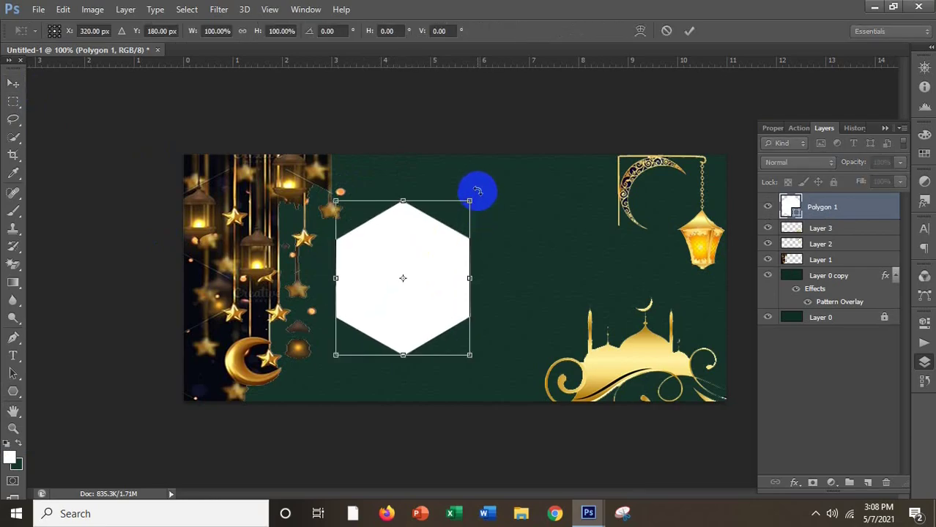
mouse_move(476, 191)
mouse_down()
mouse_move(486, 187)
mouse_move(475, 184)
mouse_move(476, 192)
mouse_up()
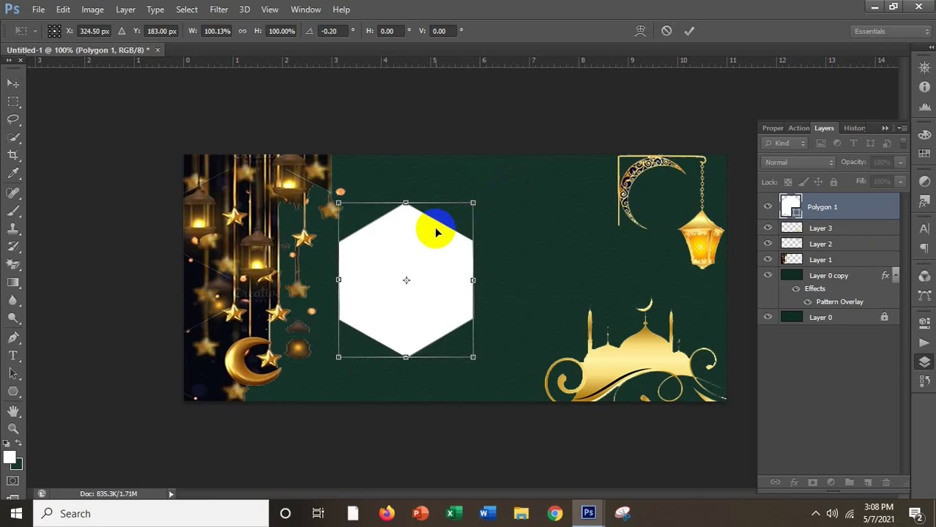
key(Return)
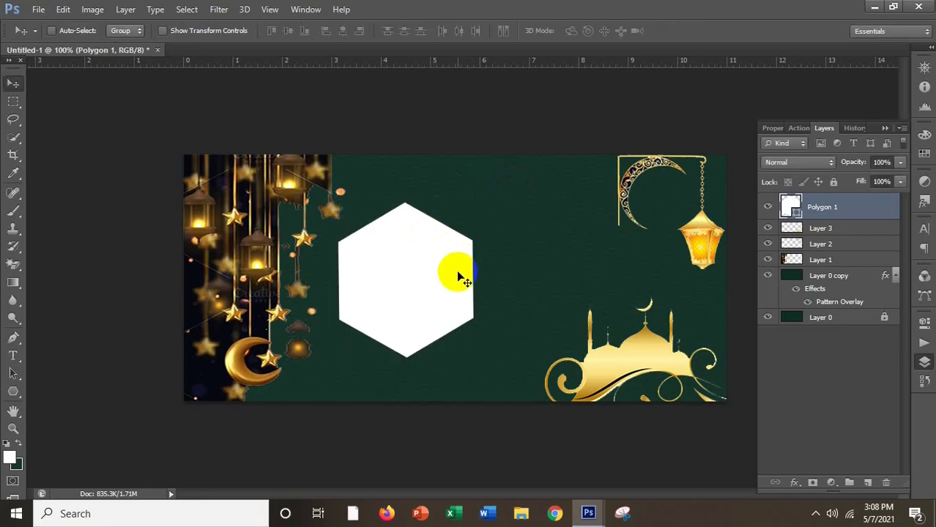
- Duplicate the white hexagon and enlarge the copy around its centre to about 110% in width and height
key(ctrl+j)
key(ctrl+t)
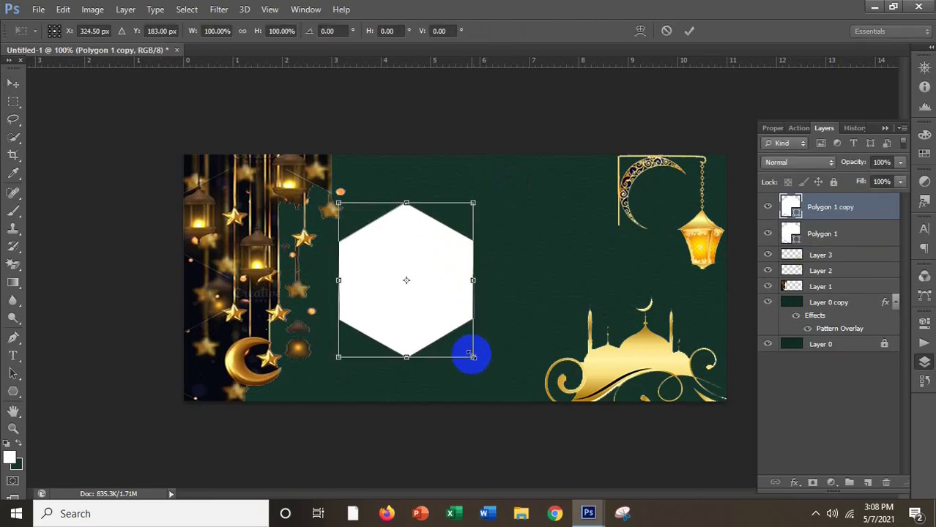
drag(473, 357, 479, 362)
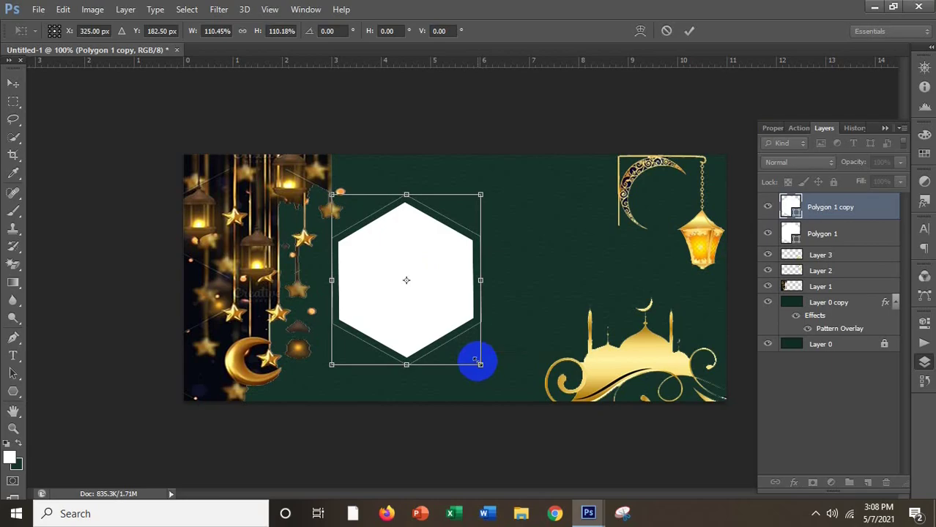
double_click(368, 343)
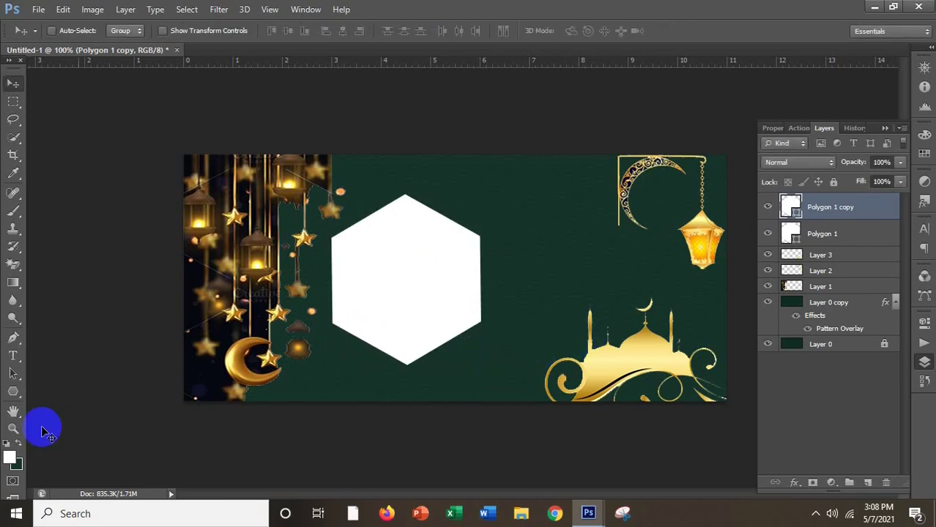
- Set the foreground colour to green 036645
click(10, 461)
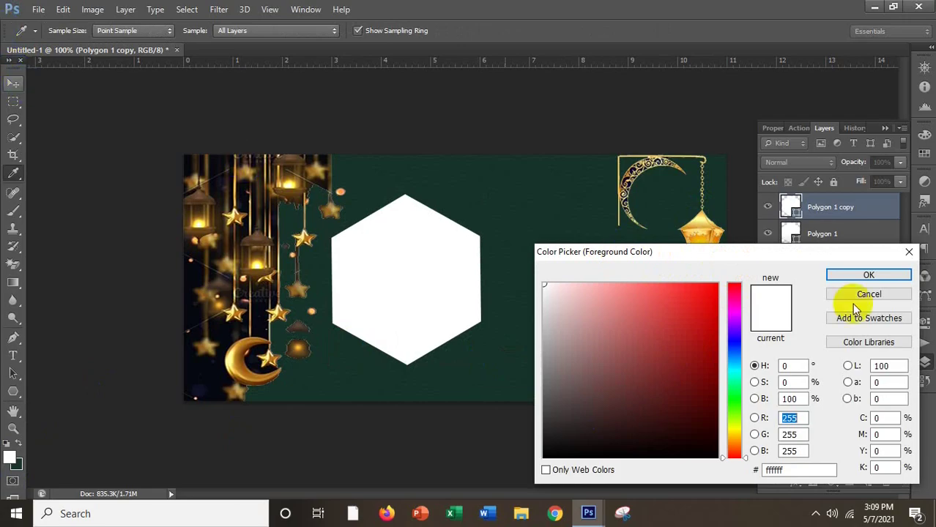
drag(767, 260, 679, 189)
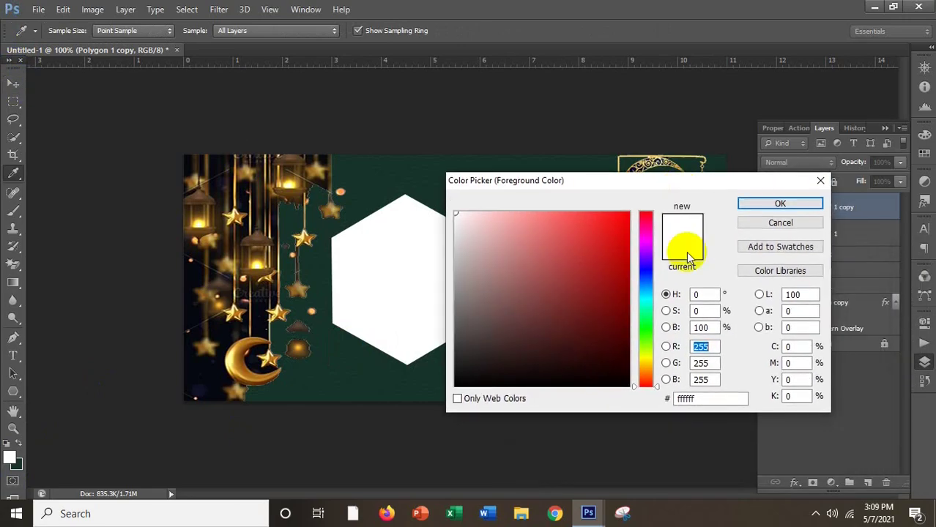
key(BackSpace)
key(BackSpace)
key(BackSpace)
key(BackSpace)
key(BackSpace)
key(BackSpace)
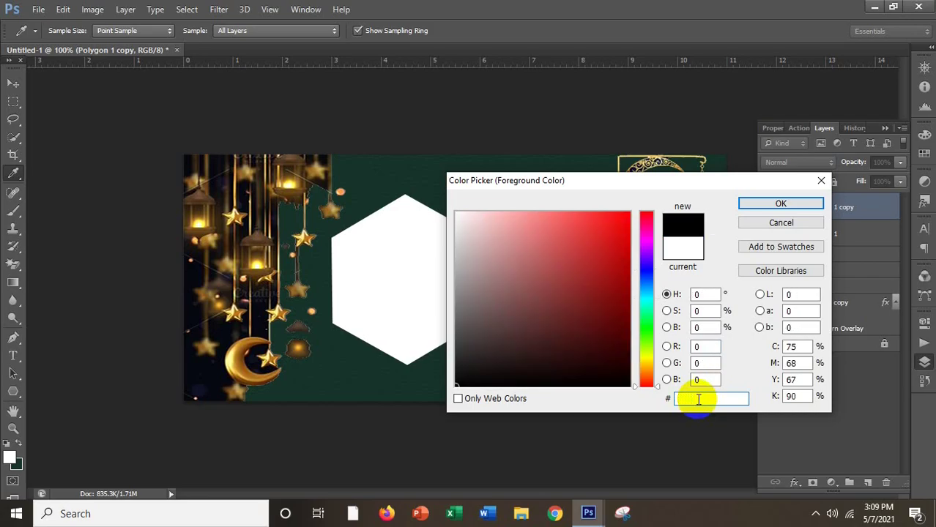
text(09)
key(BackSpace)
text(3)
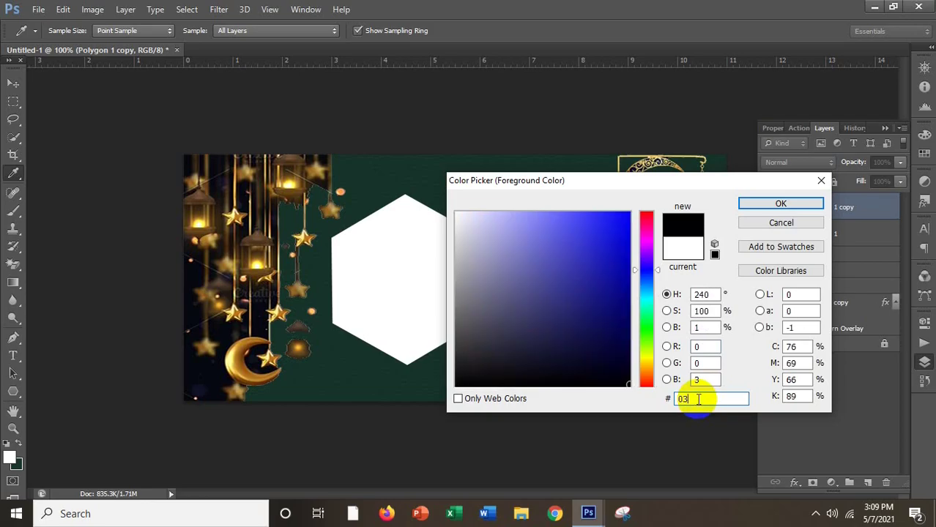
text(66)
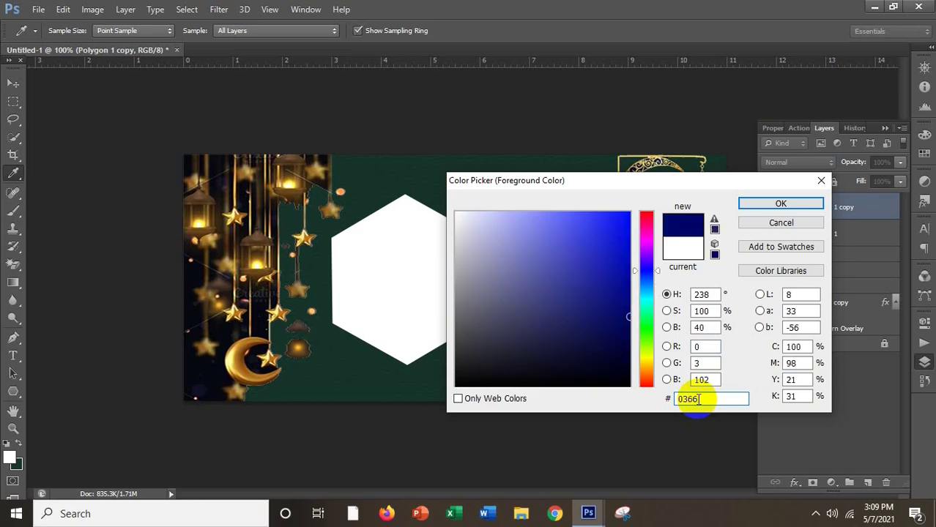
text(45)
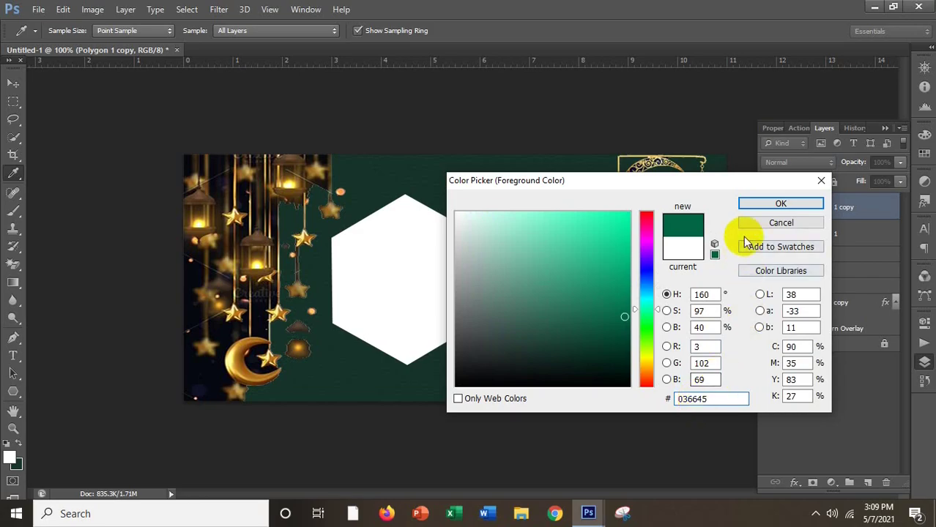
click(771, 205)
key(v)
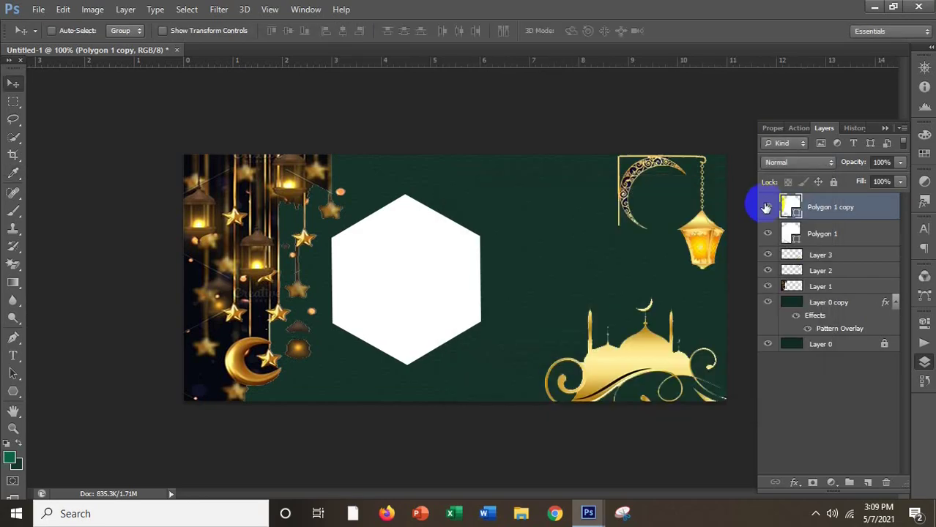
- Fill the larger hexagon with the new green, swap the foreground and background colours, and place its layer beneath the white hexagon
click(19, 446)
key(alt+BackSpace)
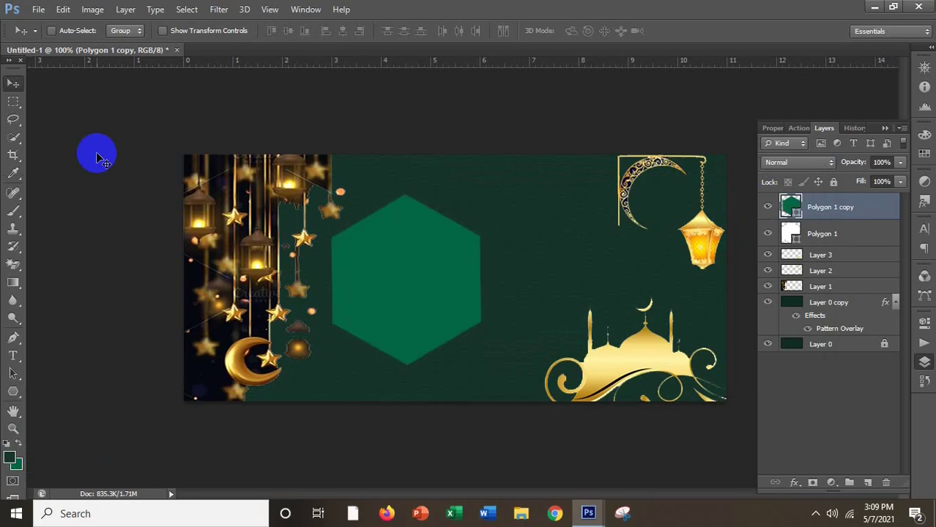
drag(818, 208, 824, 245)
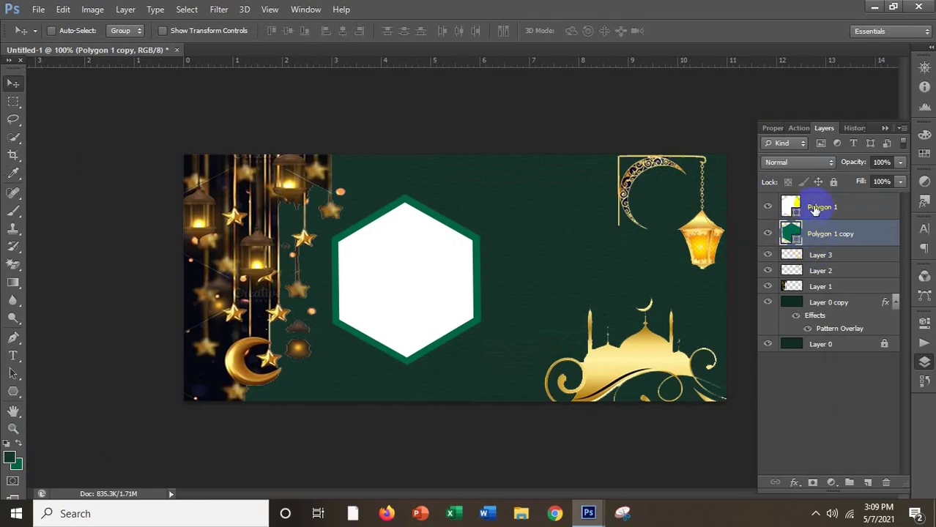
- Select both hexagon layers and straighten them by rotating about 0.71° with Free Transform
shift+click(815, 210)
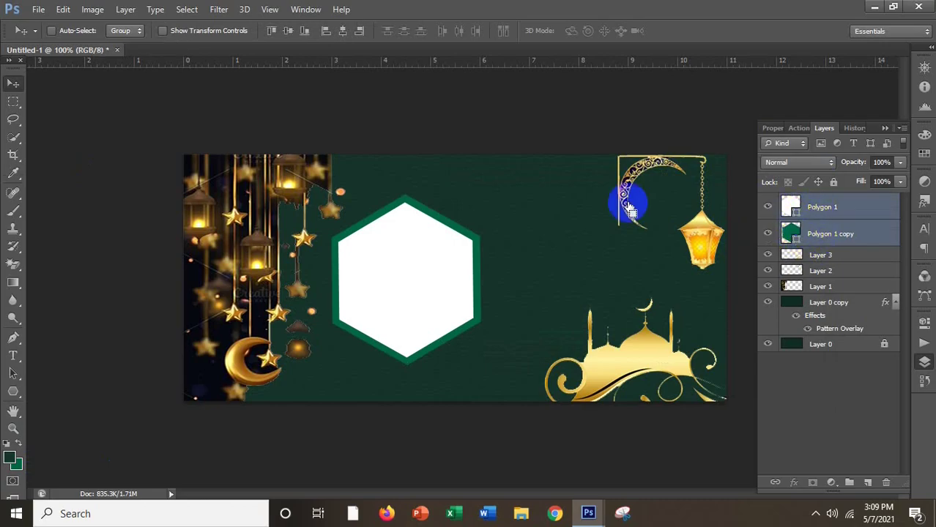
key(ctrl+t)
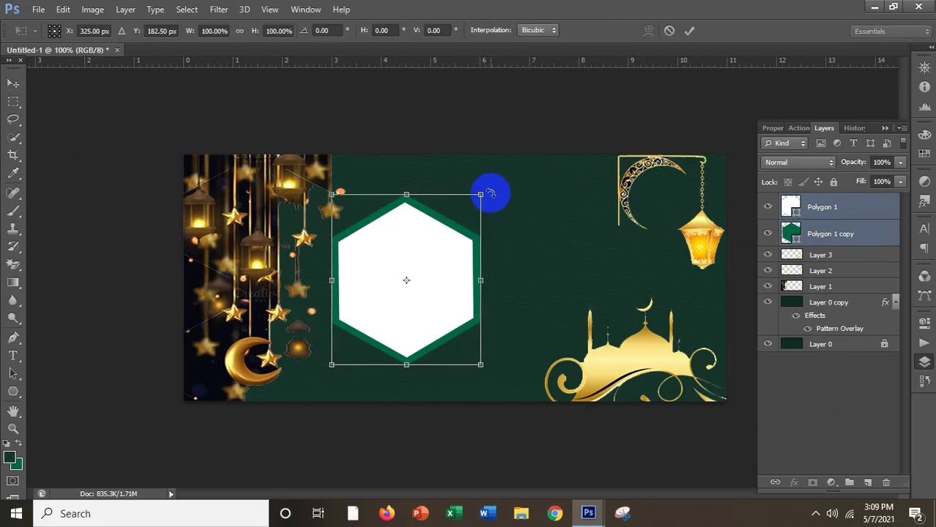
drag(492, 192, 494, 197)
key(Return)
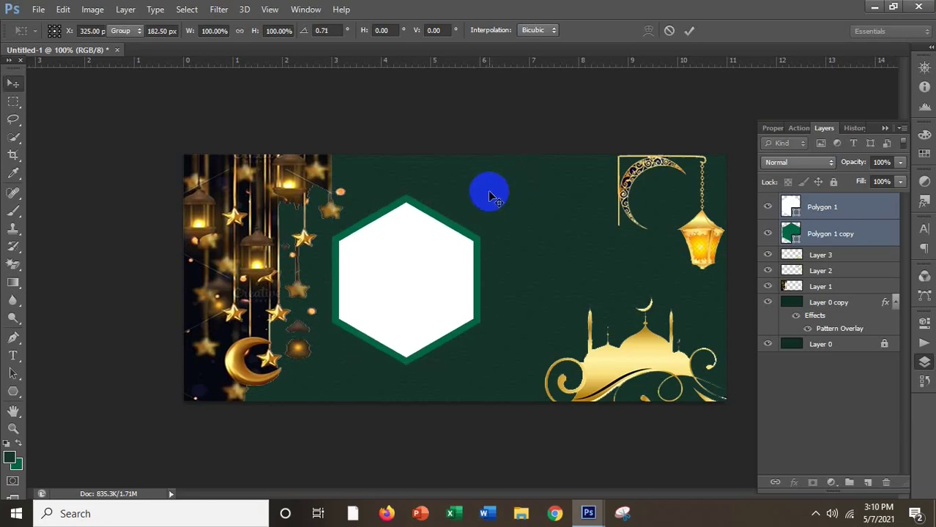
- Shift both hexagons to X 329.00 px, Y 181.50 px and set their width to 99.80% with Free Transform
mouse_move(597, 517)
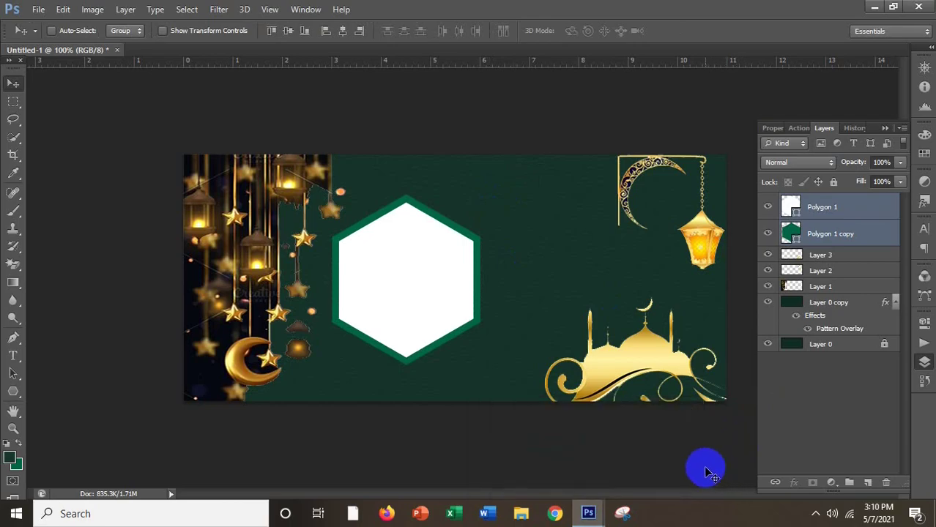
key(ctrl+t)
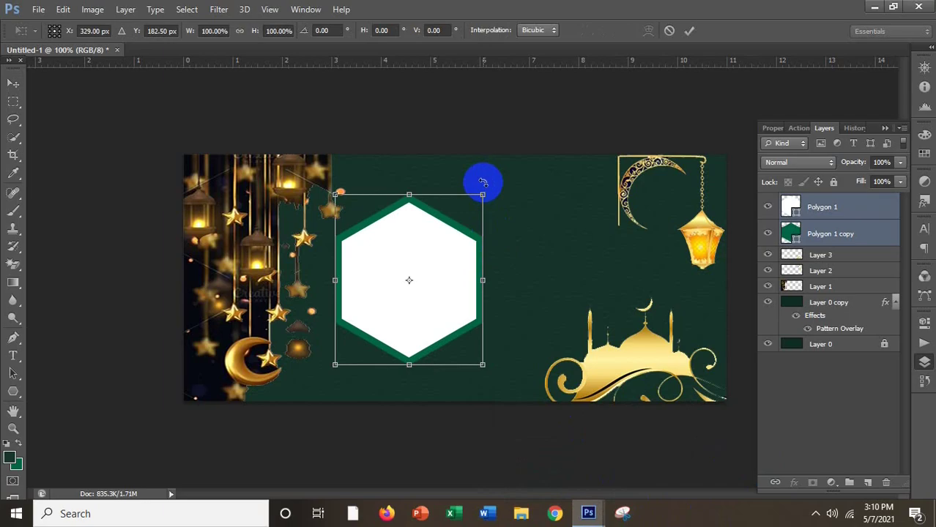
drag(482, 183, 482, 182)
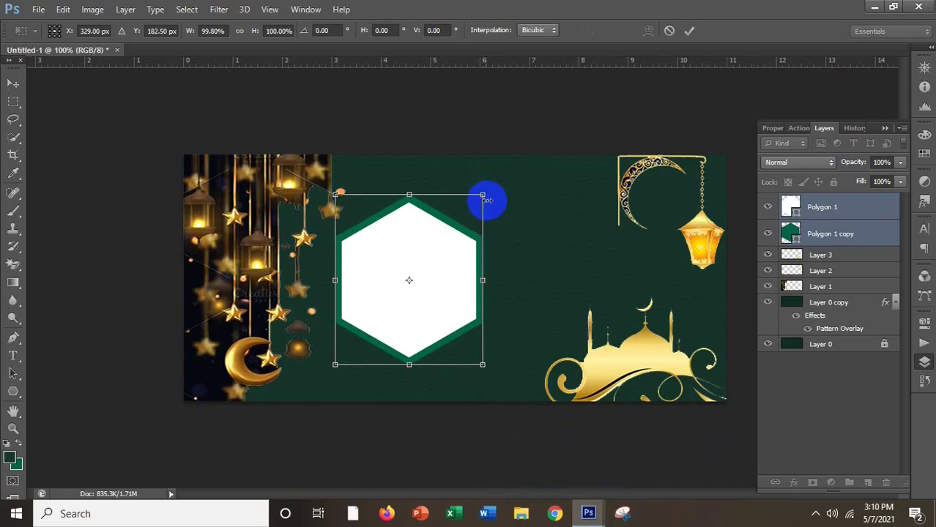
key(Up)
key(Up)
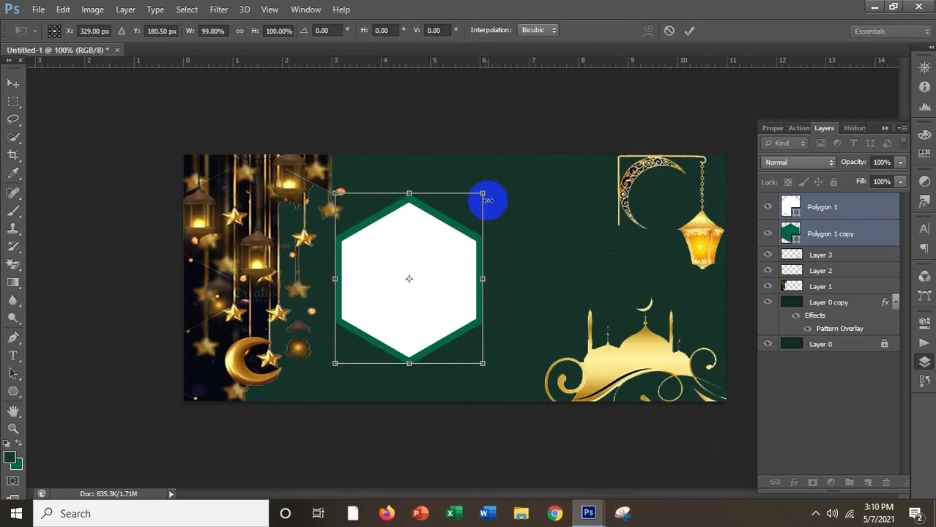
key(Down)
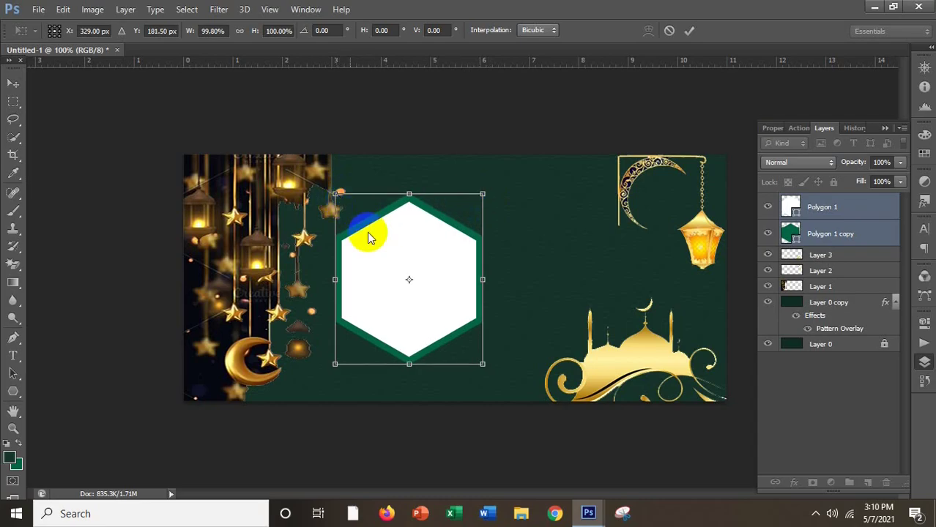
key(alt+space)
key(Escape)
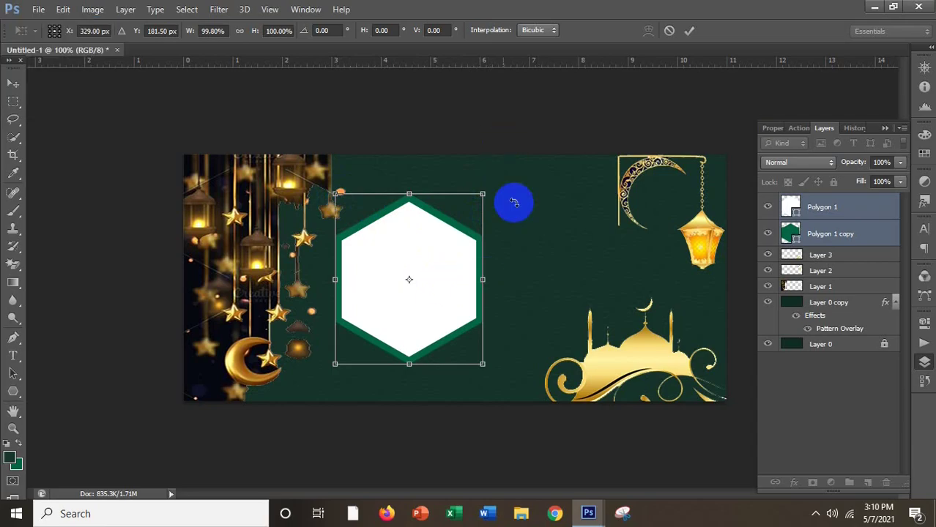
key(Return)
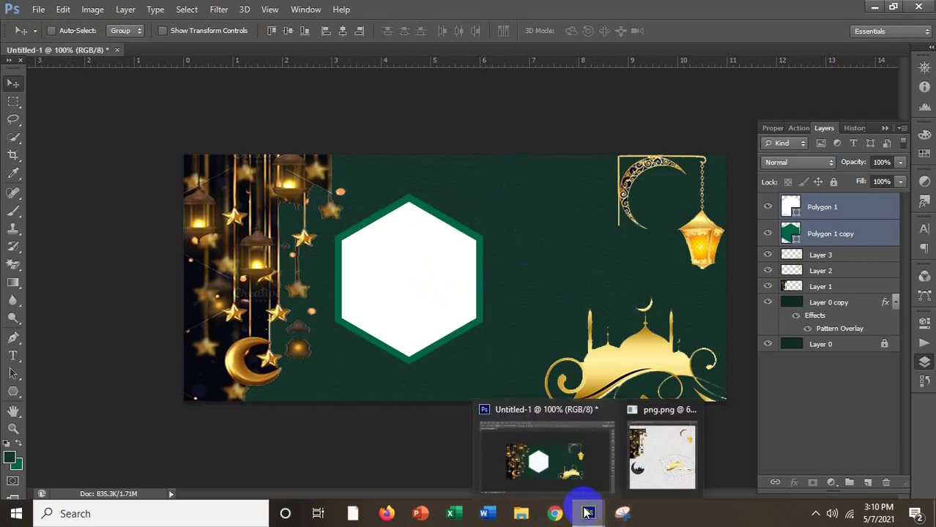
- Lasso the dark crescent with the mosque silhouette in png.png and move it into the banner document
click(424, 358)
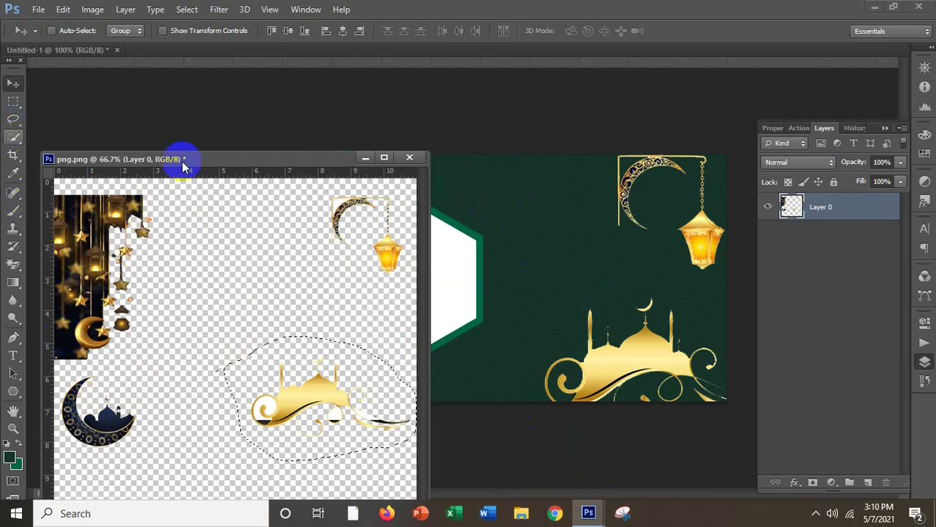
drag(217, 157, 235, 151)
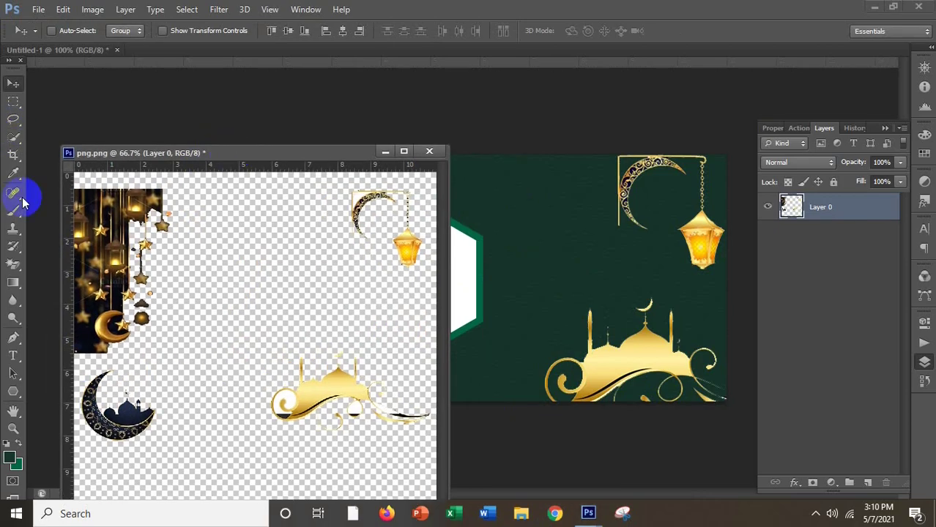
click(13, 117)
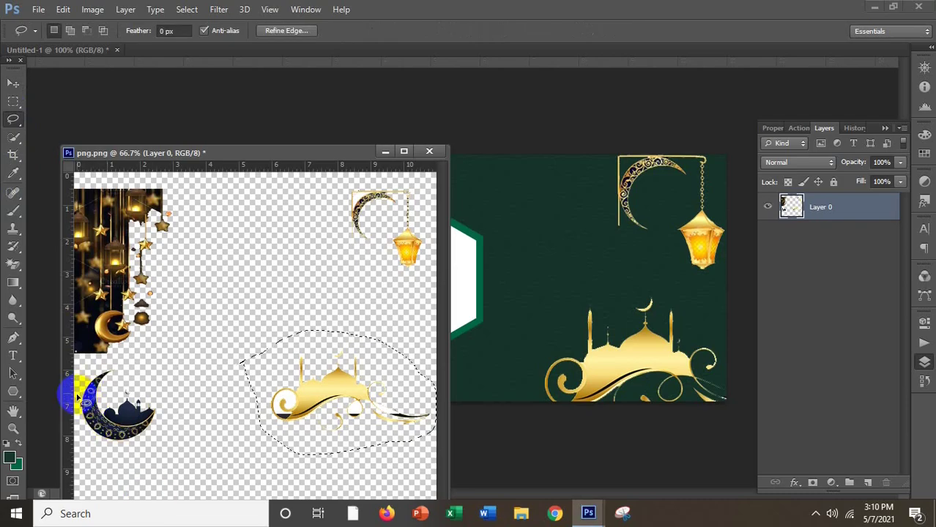
mouse_move(84, 390)
mouse_down()
mouse_move(86, 443)
mouse_move(116, 452)
mouse_move(150, 444)
mouse_move(162, 401)
mouse_move(145, 373)
mouse_move(103, 367)
mouse_move(79, 402)
mouse_move(114, 370)
mouse_up()
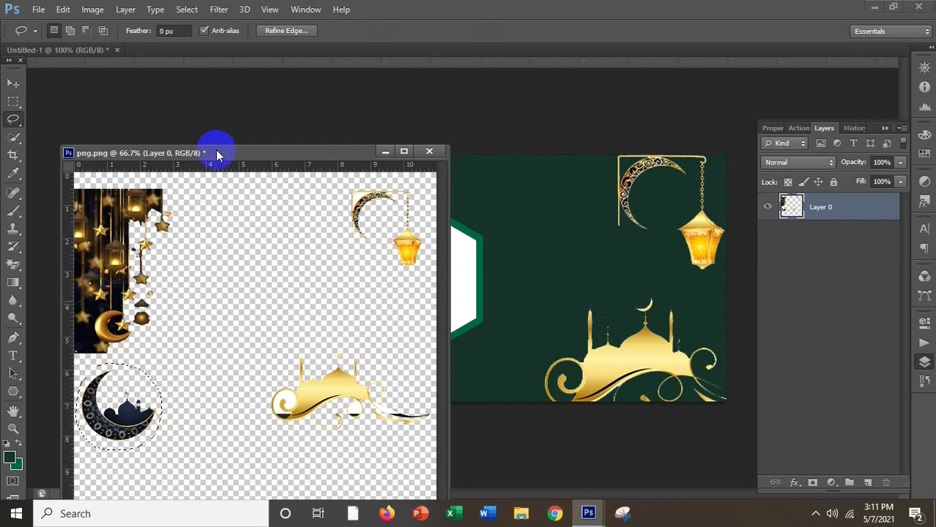
click(11, 85)
drag(123, 385, 468, 206)
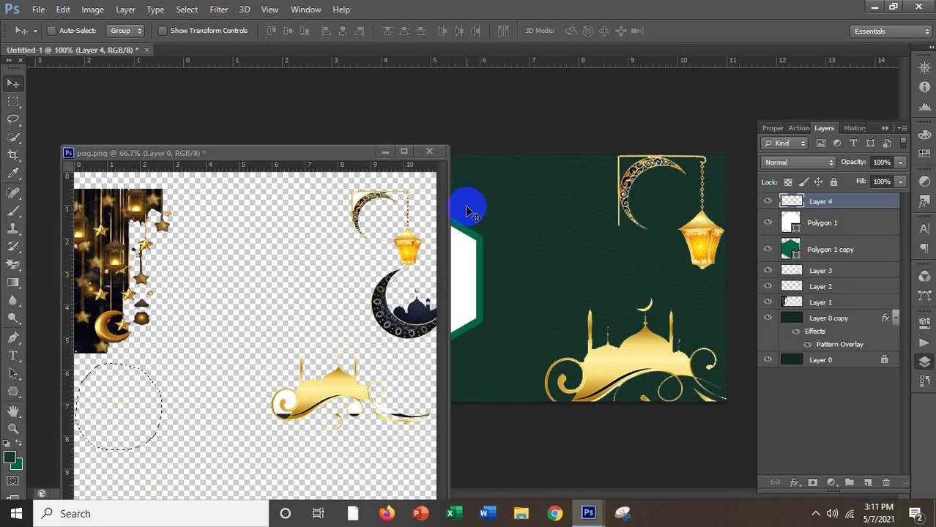
- Minimize the png.png window and centre the crescent with the mosque inside the white hexagon
click(385, 153)
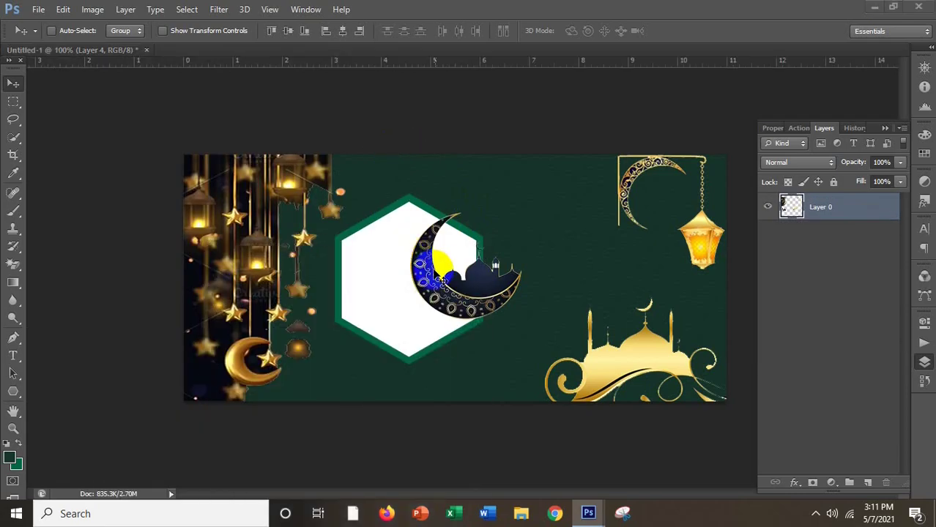
drag(430, 263, 397, 293)
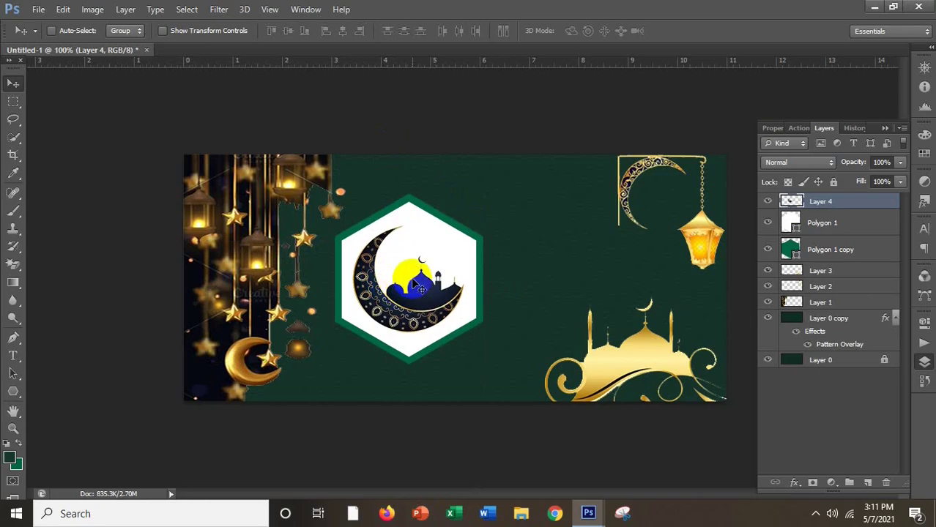
click(535, 303)
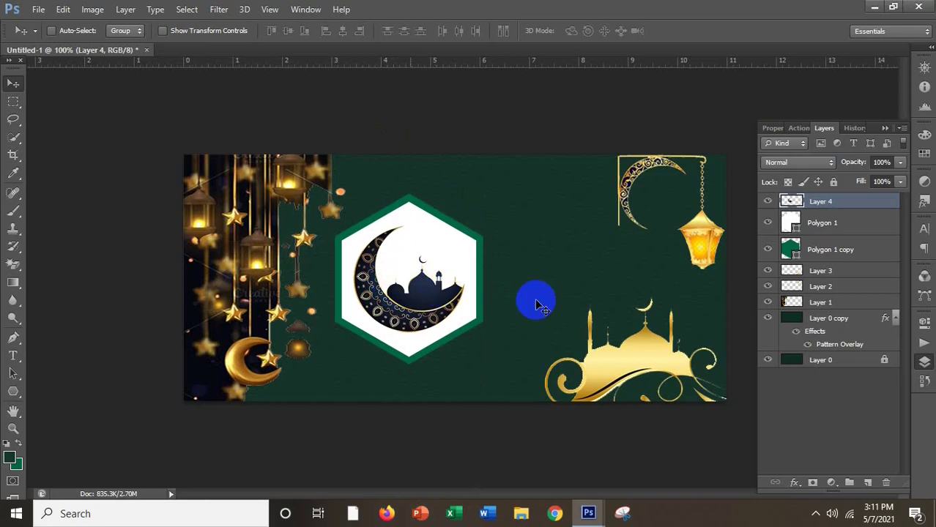
- Select both hexagon layers and scale them down to about 96% around the crescent
click(826, 244)
shift+click(817, 230)
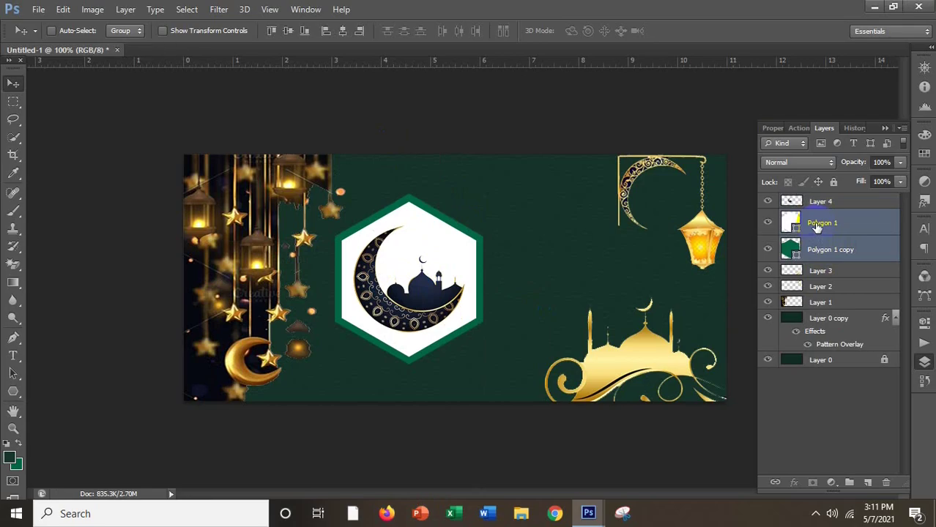
key(ctrl+t)
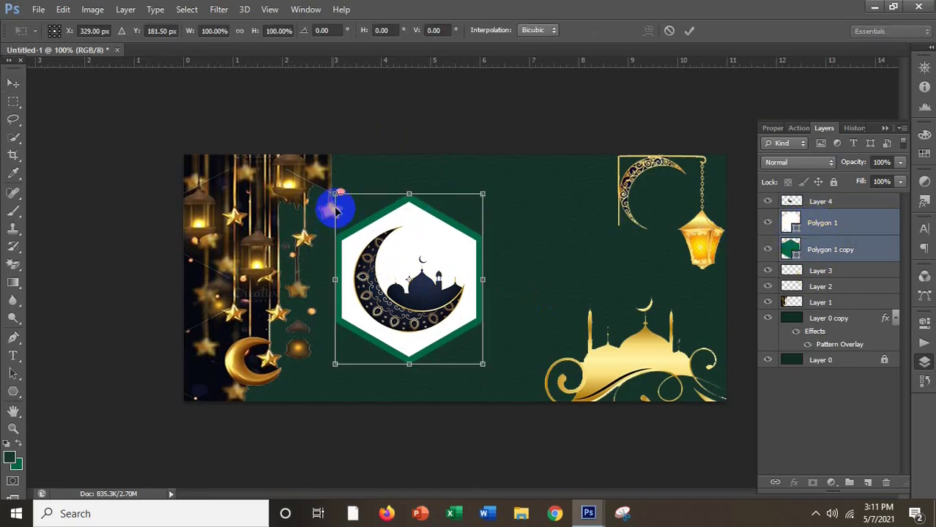
drag(335, 194, 338, 196)
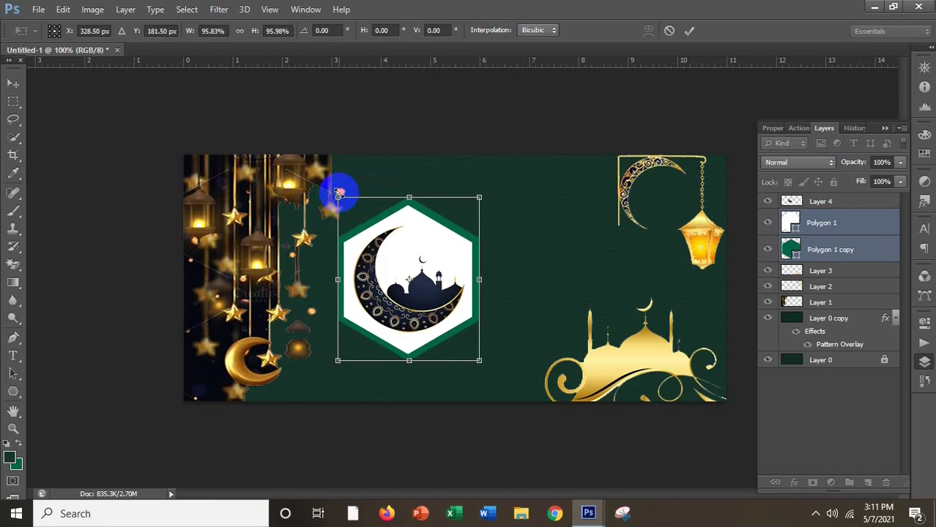
double_click(472, 256)
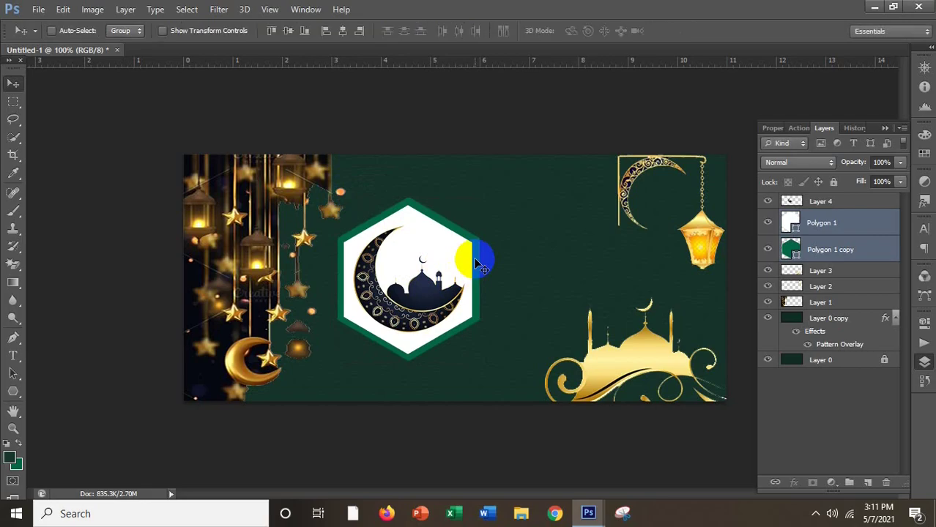
- Select the crescent layer and both hexagon layers and nudge them together slightly up and to the right with Free Transform
drag(815, 207, 813, 251)
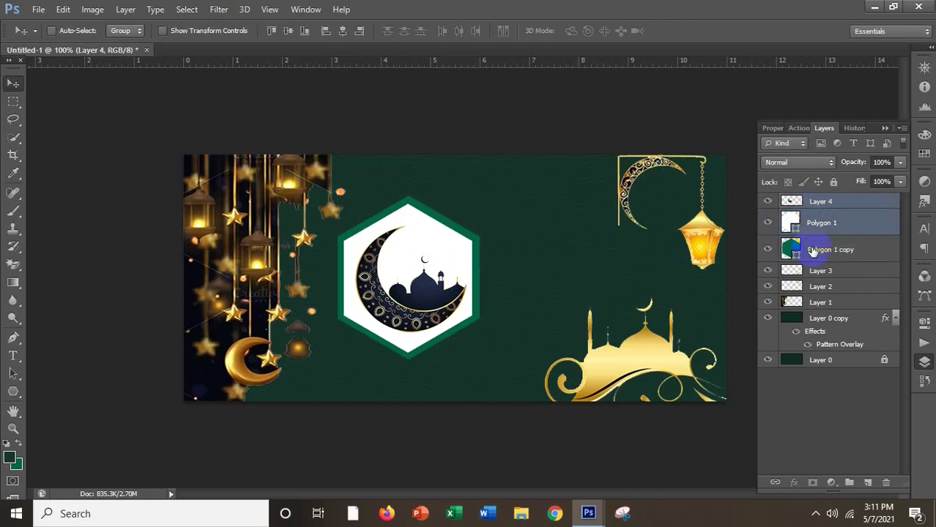
shift+click(813, 251)
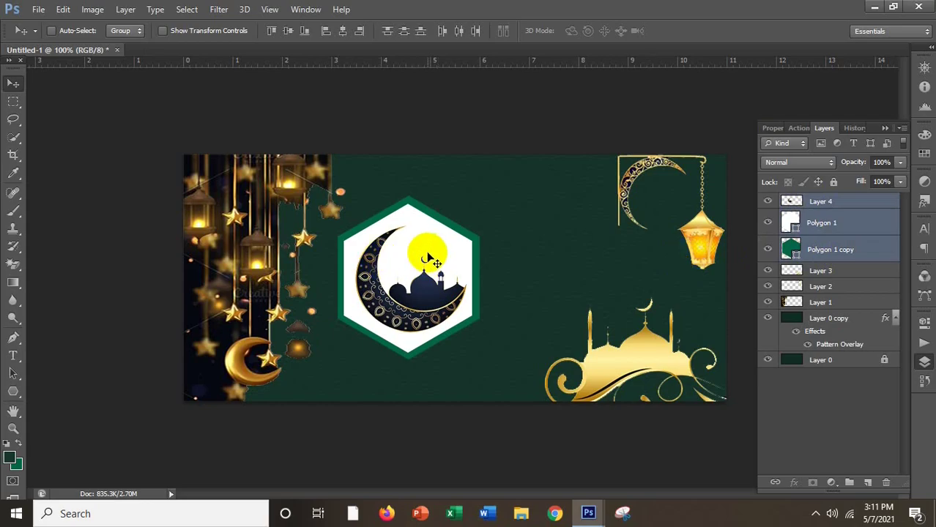
drag(424, 252, 422, 260)
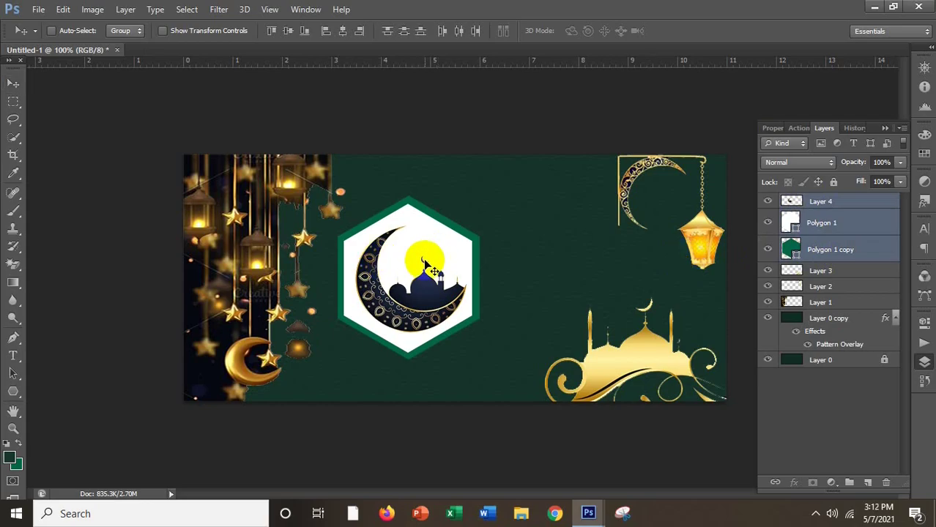
key(ctrl+t)
key(Up)
key(Up)
key(Up)
key(Up)
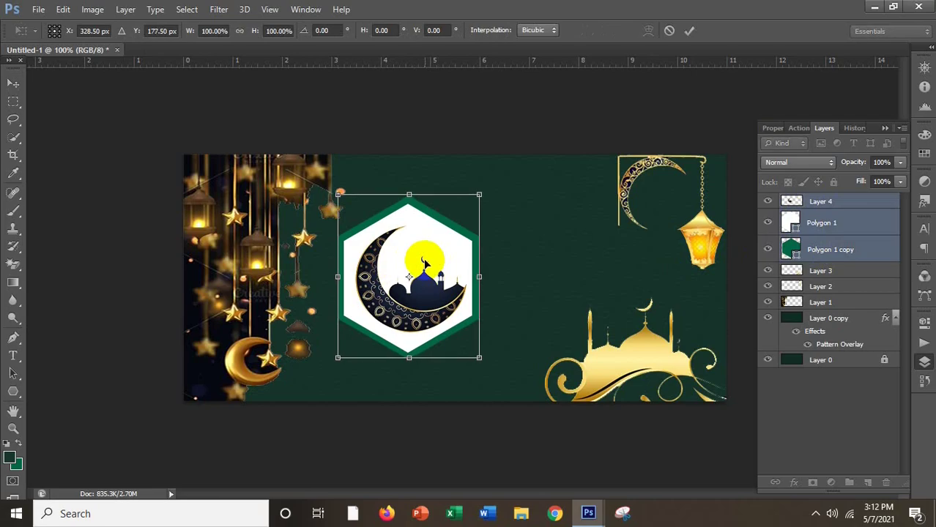
key(Right)
key(Right)
key(Right)
key(Right)
key(Right)
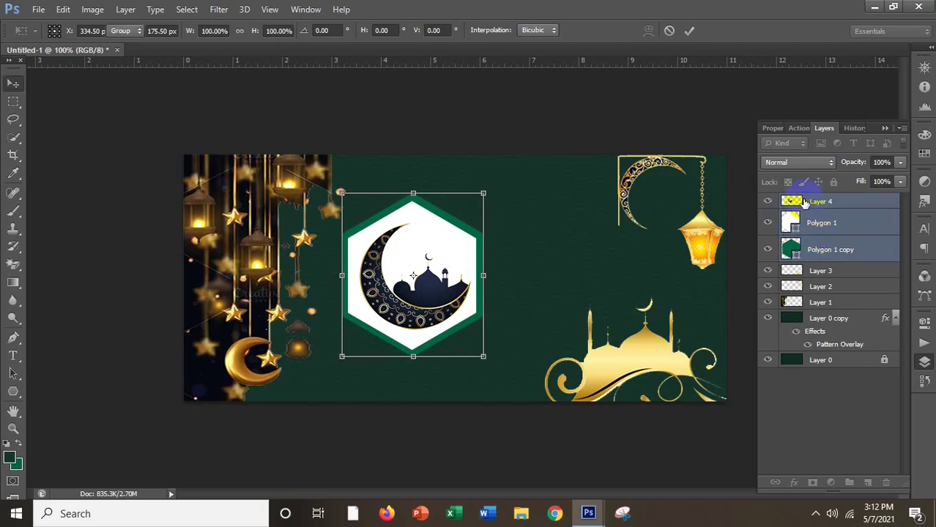
key(Return)
key(ctrl+z)
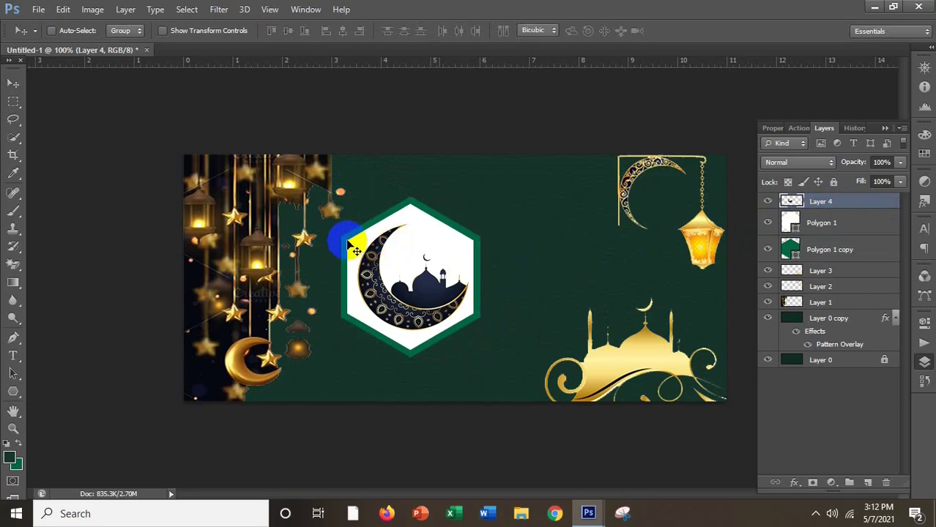
- Scale the dark crescent with the mosque to 95.09% width and 94.90% height and shift it slightly down inside the hexagon
key(ctrl+t)
drag(357, 225, 360, 229)
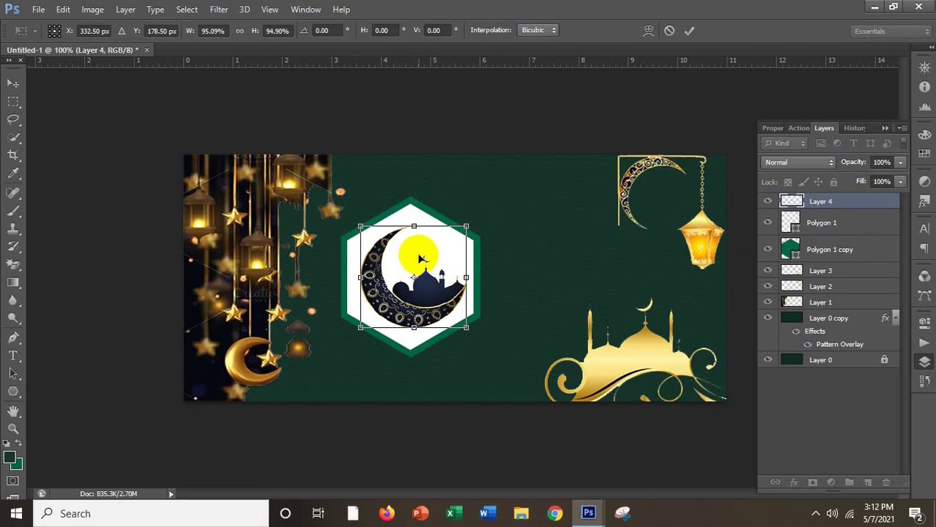
drag(421, 259, 443, 272)
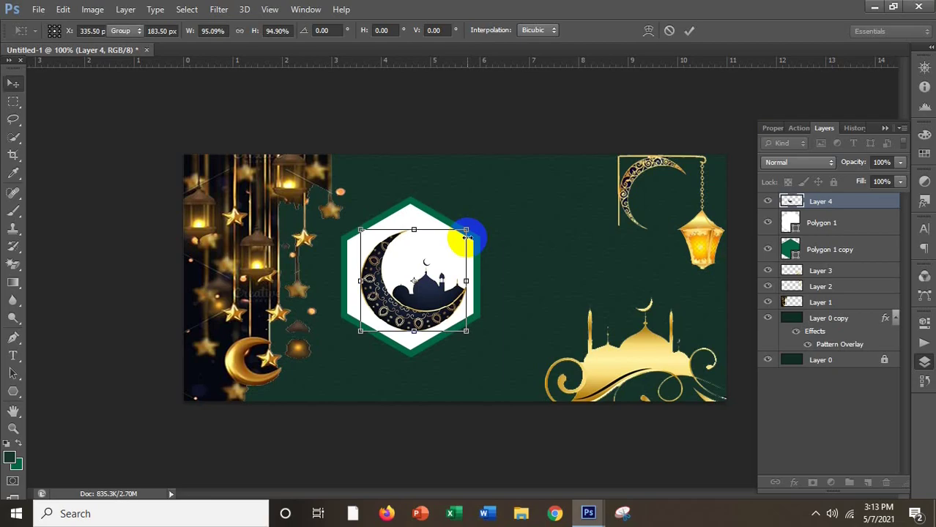
key(Return)
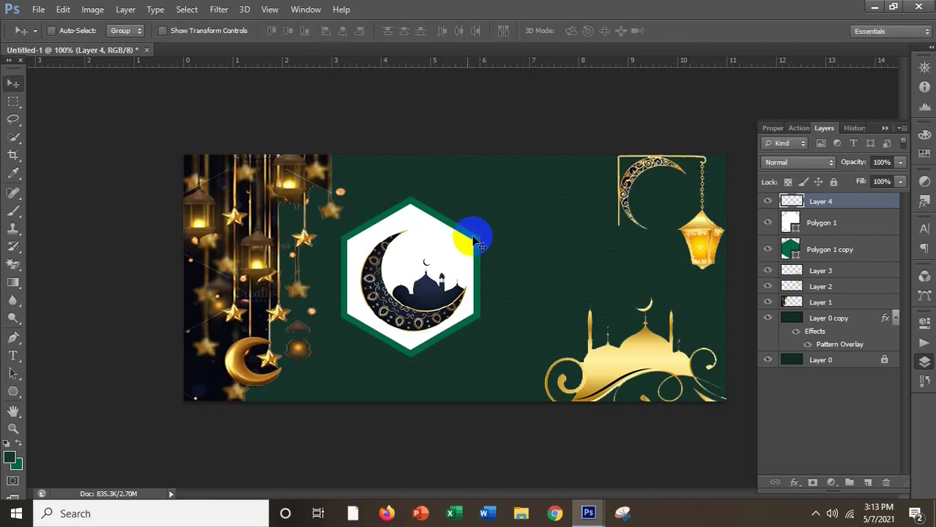
- Give the white hexagon a linear black-to-white Gradient Overlay at 90° and 100% opacity, plus Inner Glow and Inner Shadow
click(815, 235)
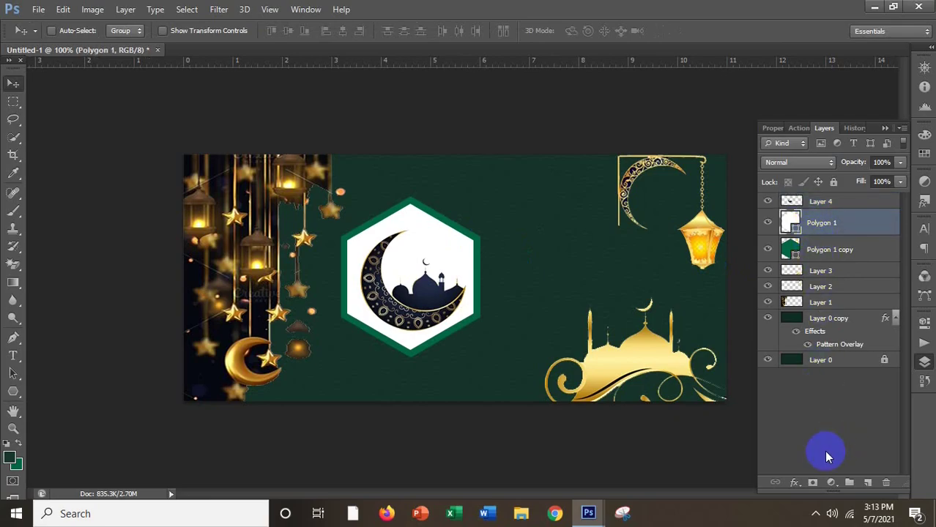
click(794, 482)
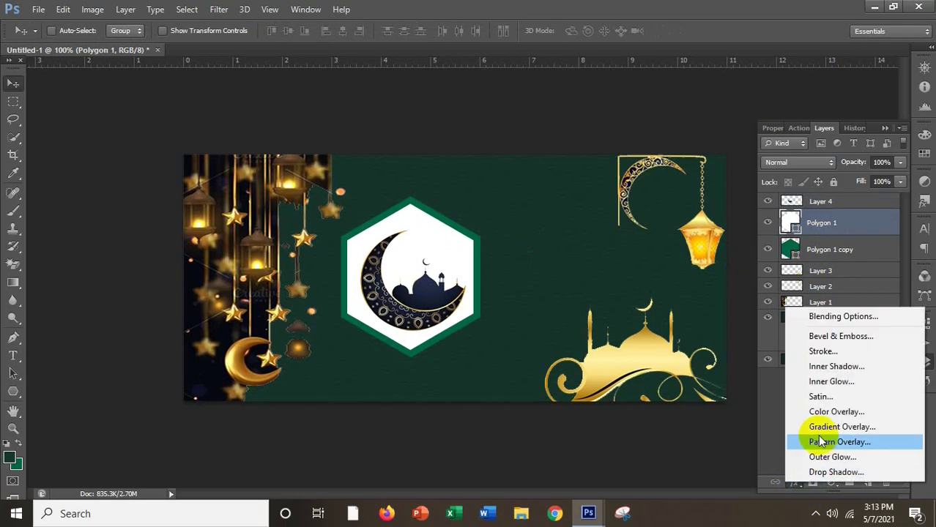
click(813, 424)
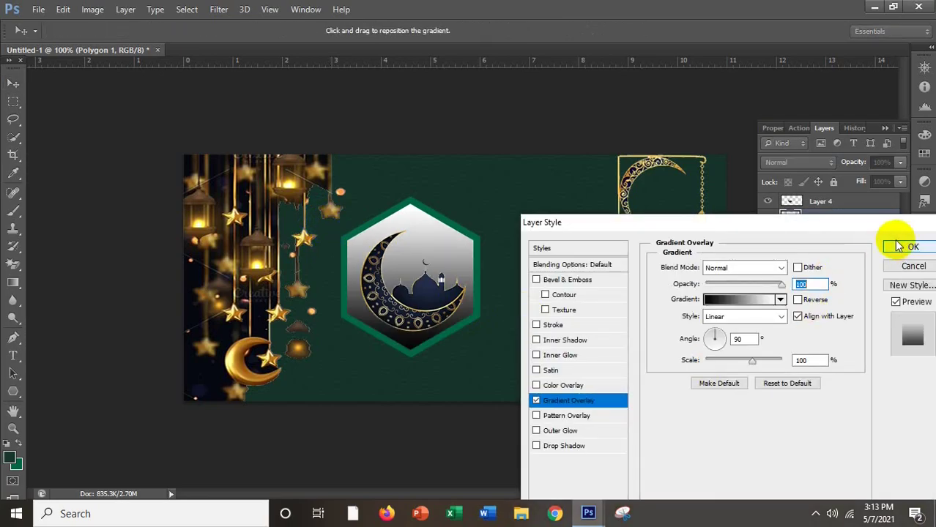
click(536, 355)
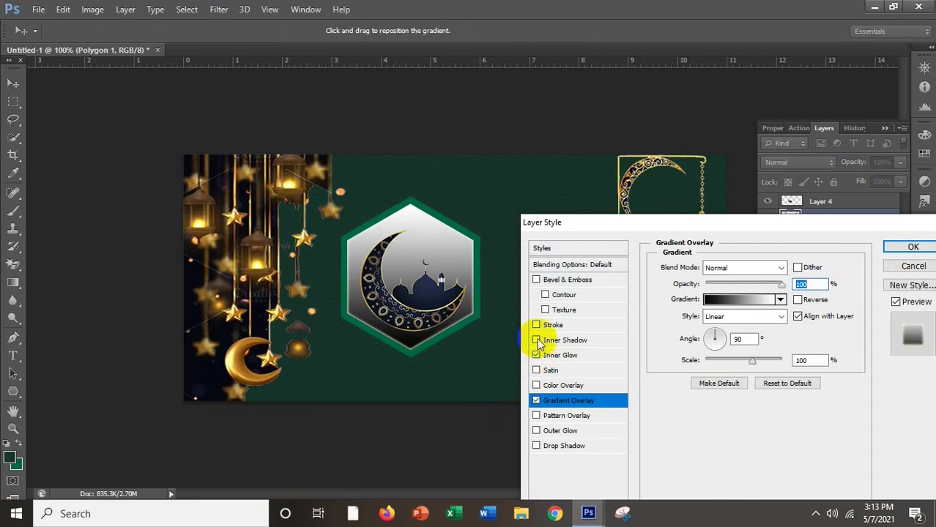
click(537, 342)
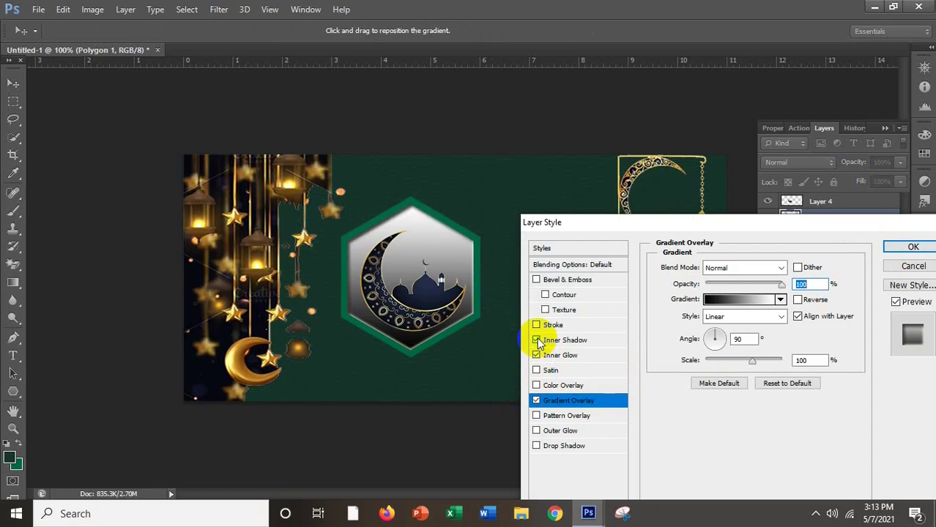
click(913, 247)
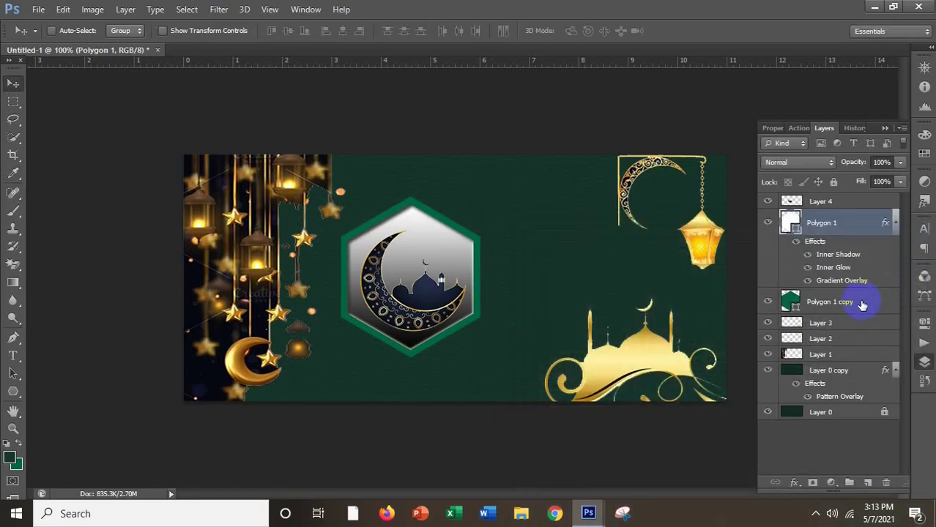
- Select both hexagon layers and scale them to 99.30% width and 97.07% height with Free Transform
click(819, 202)
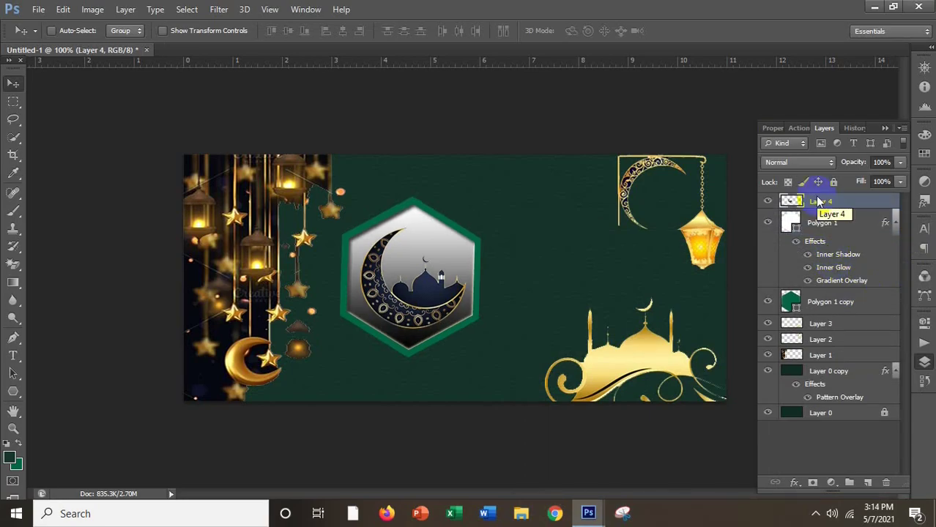
click(801, 303)
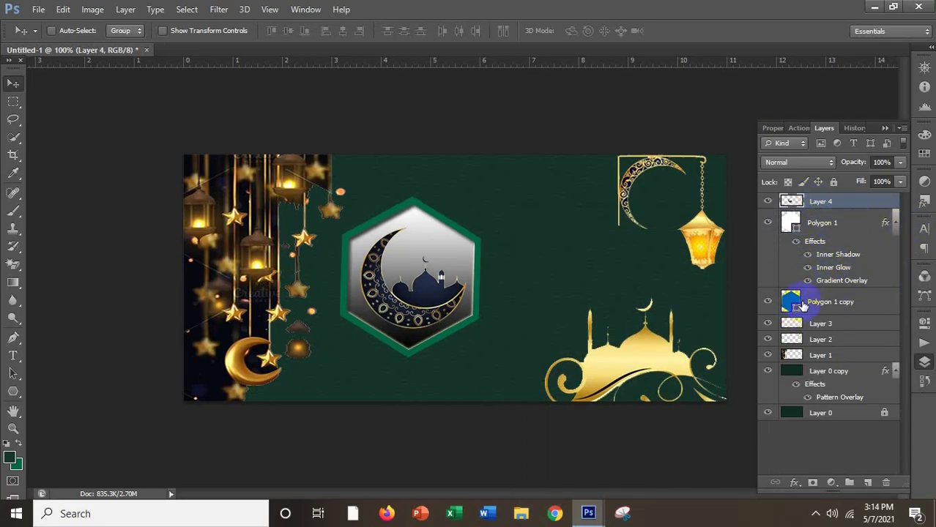
ctrl+click(815, 233)
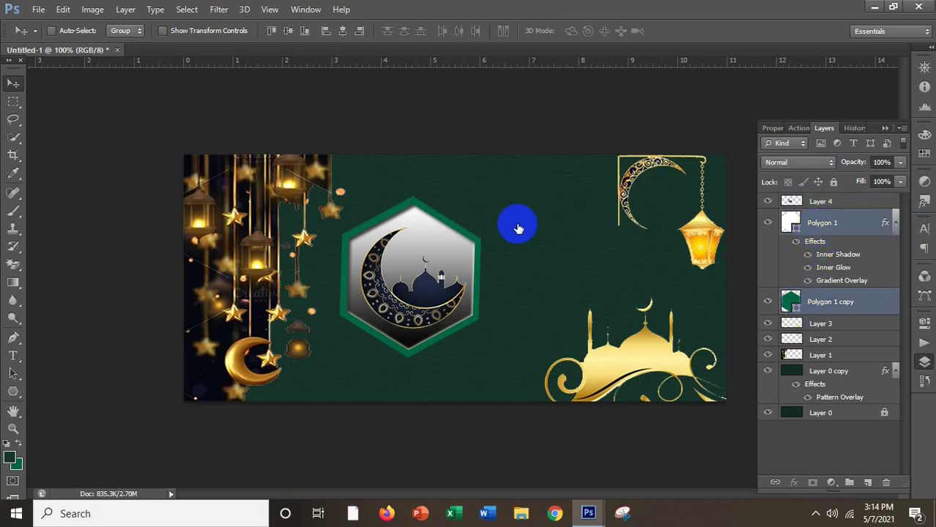
key(ctrl+t)
drag(340, 195, 341, 202)
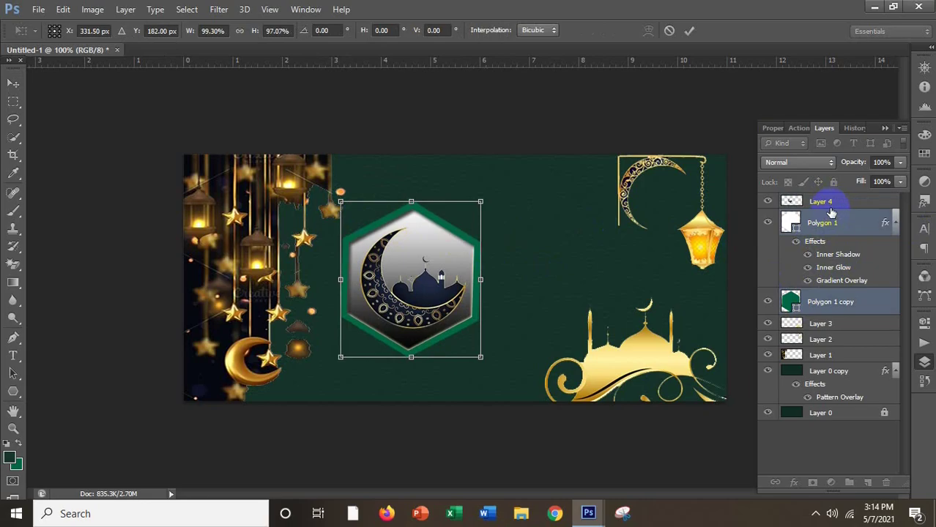
key(Return)
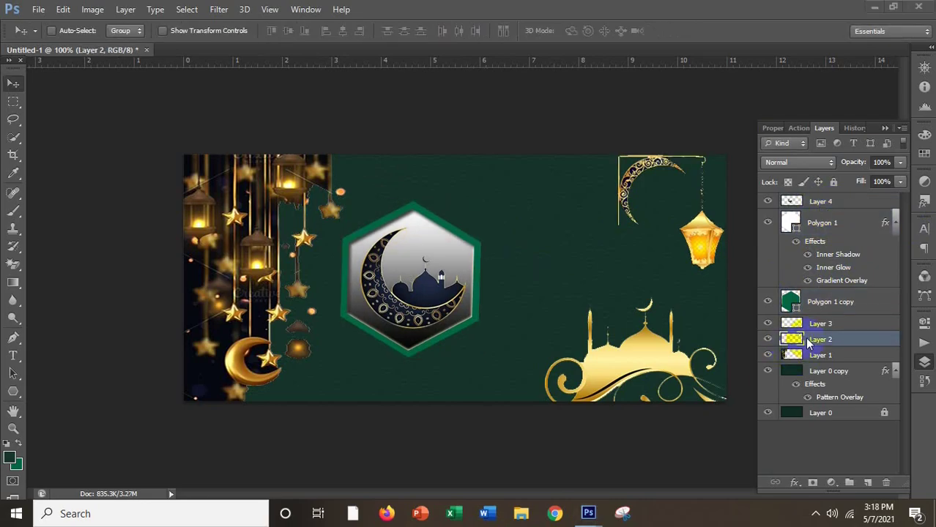
- Add a Drop Shadow without a Stroke to the golden moon and lantern on Layer 2
click(793, 483)
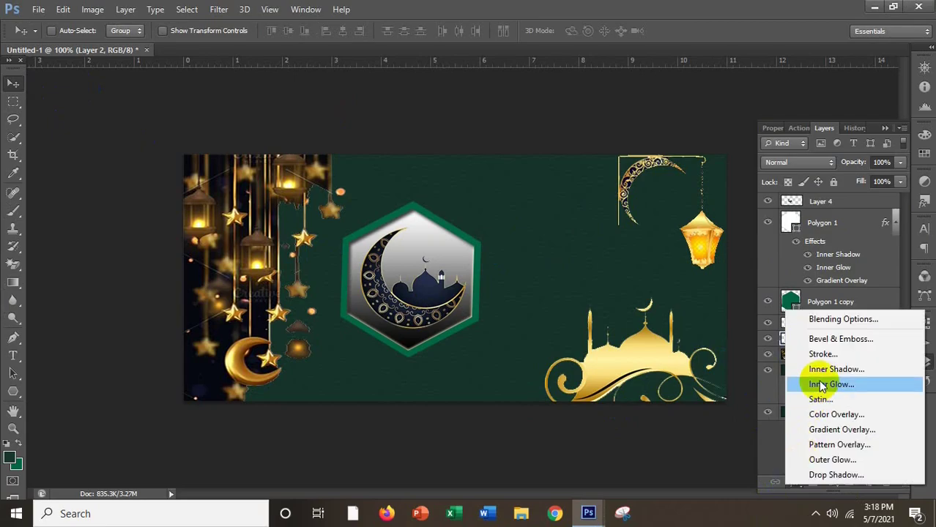
click(828, 355)
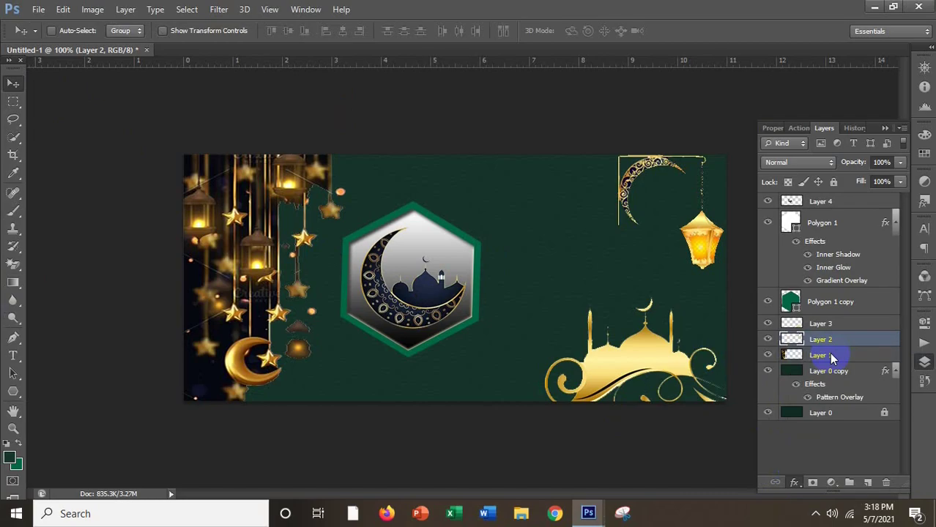
double_click(781, 339)
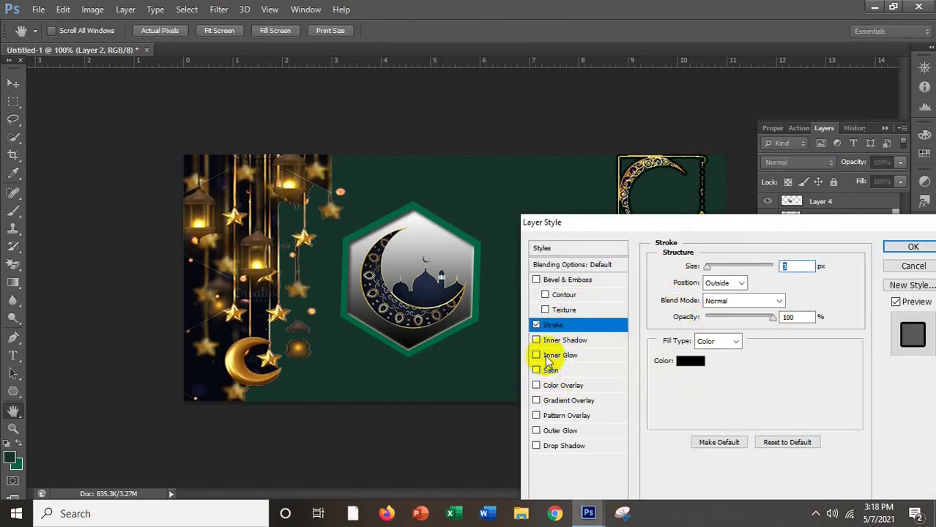
click(537, 325)
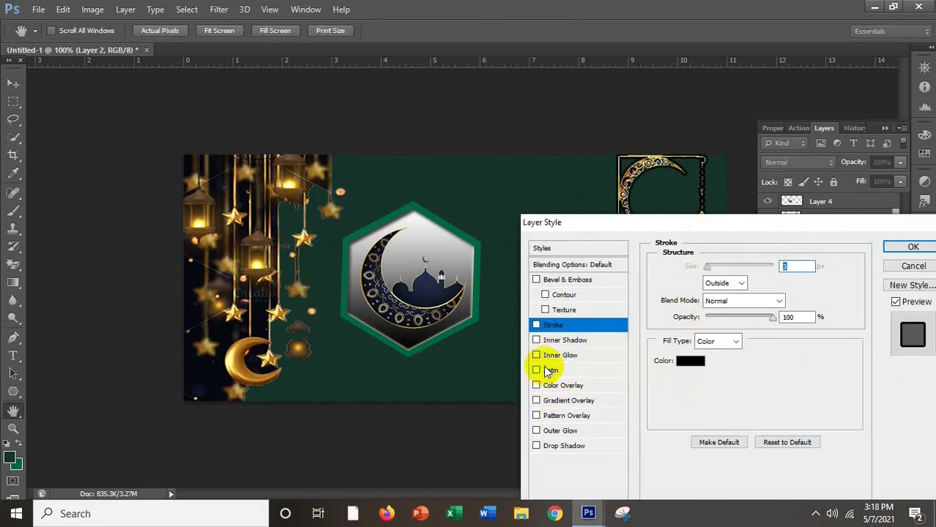
click(536, 446)
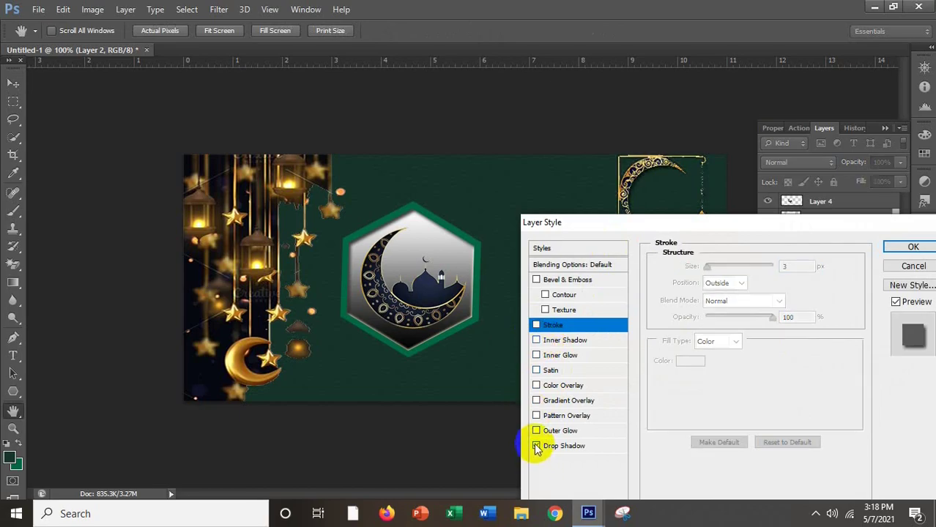
click(913, 248)
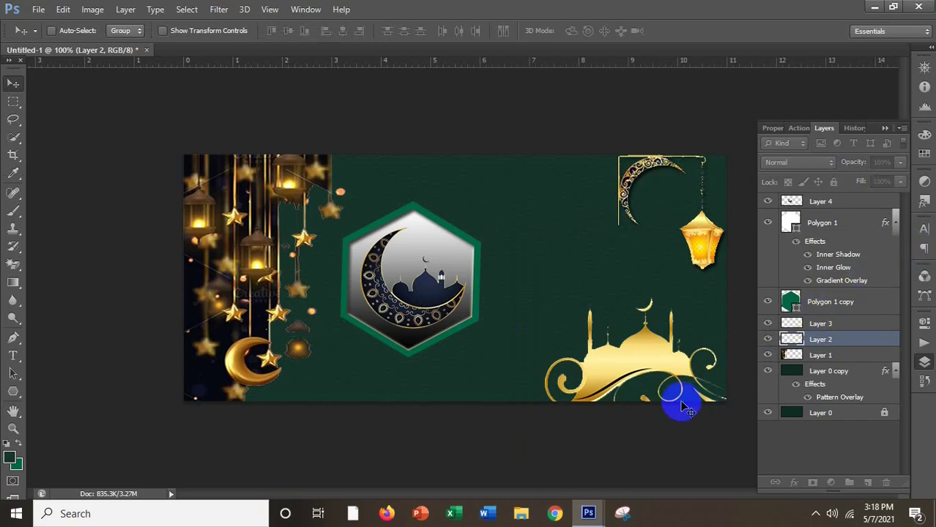
- Add a Drop Shadow to the golden mosque on Layer 3 with 75% opacity, 120° angle, 5 px distance and 5 px size
click(817, 325)
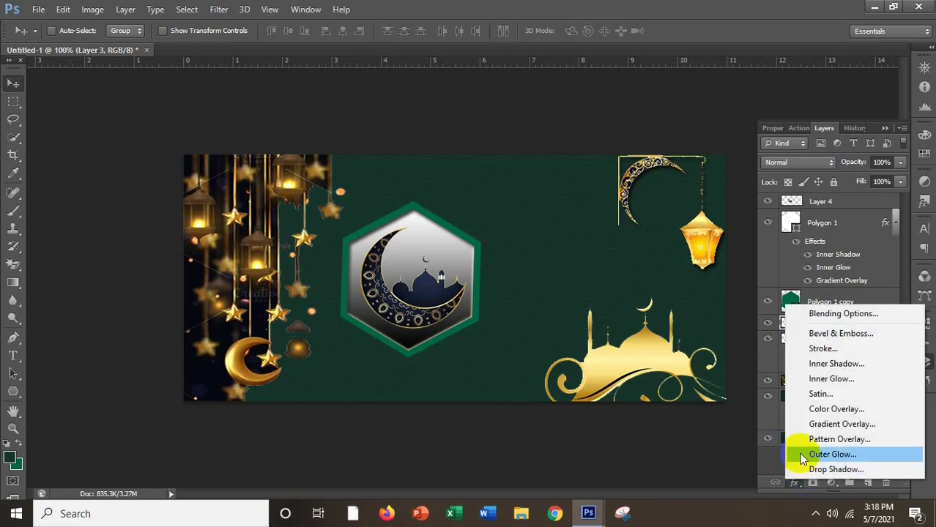
click(819, 469)
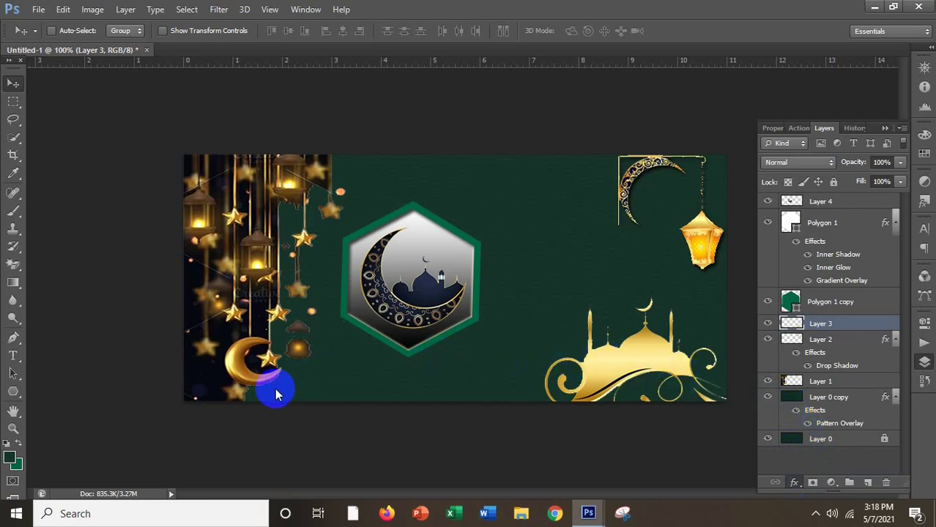
click(792, 480)
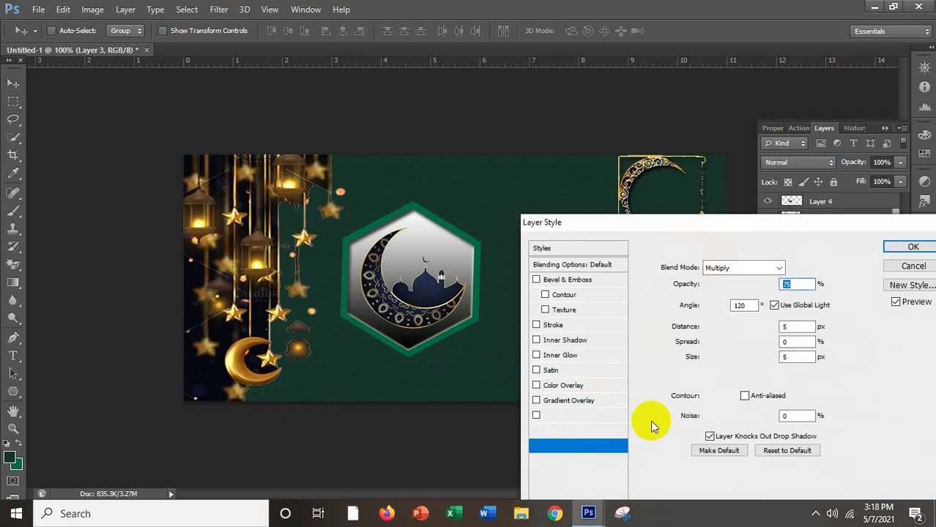
click(911, 247)
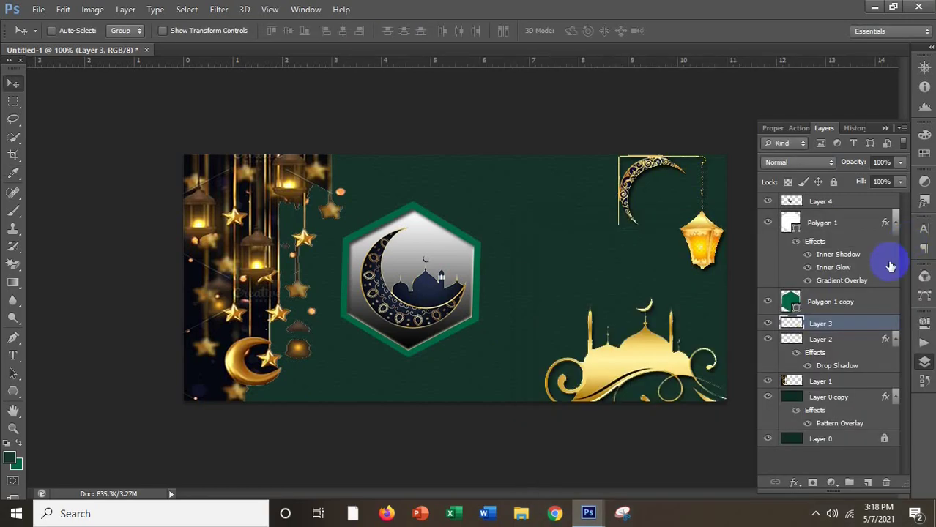
- Add a Drop Shadow without a Stroke to the dark crescent with the mosque on Layer 4
click(826, 201)
click(794, 483)
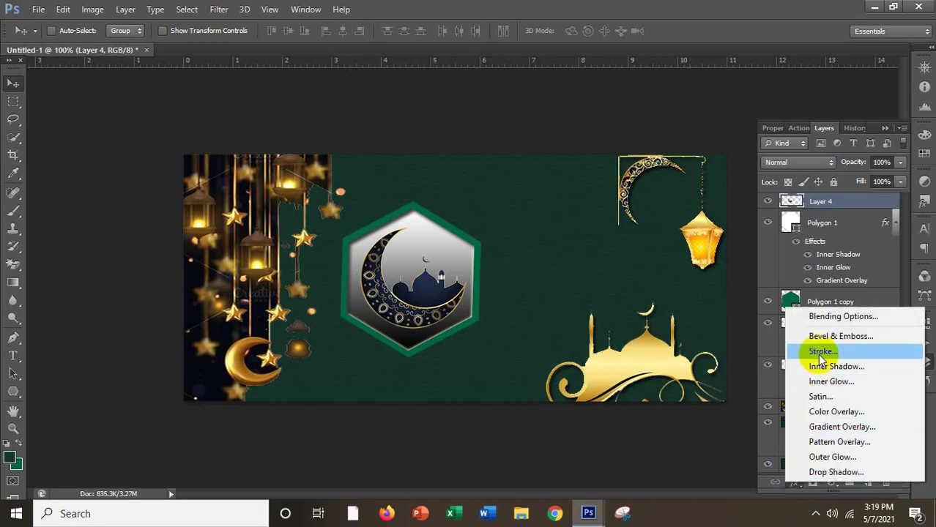
key(Escape)
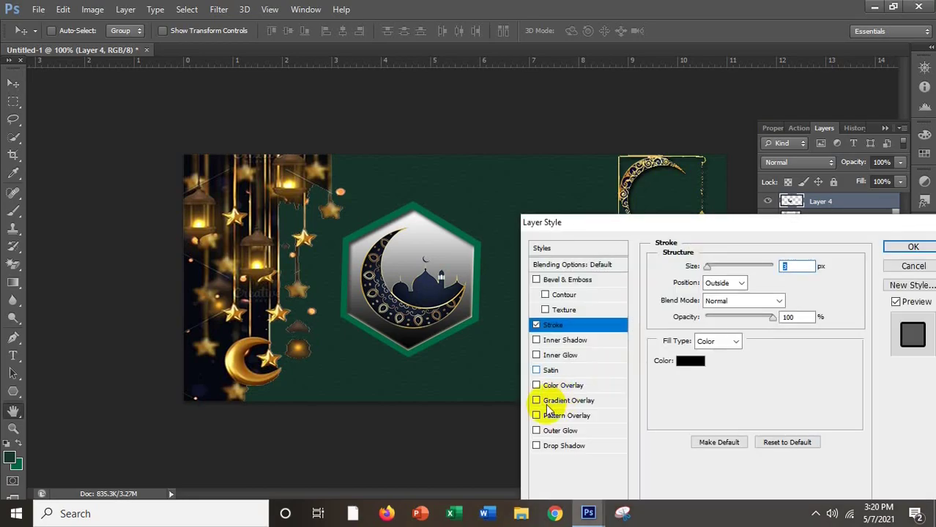
click(536, 446)
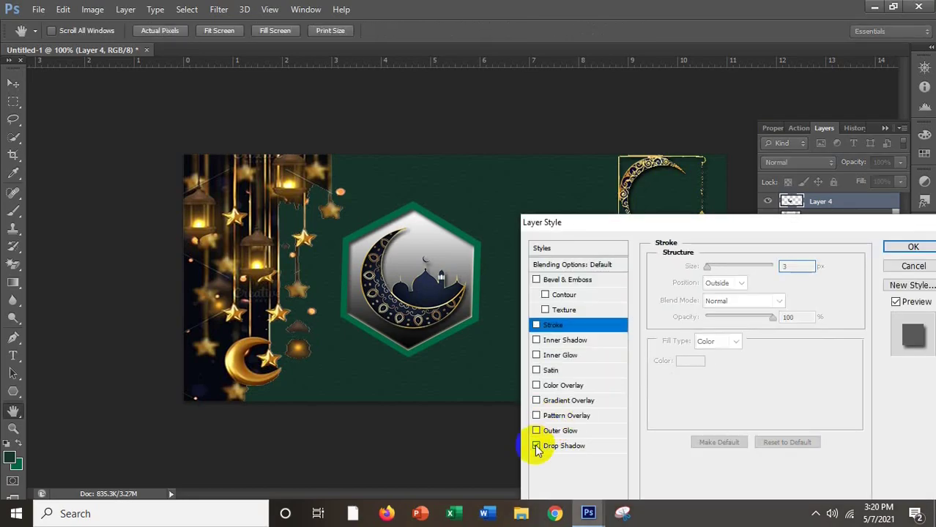
click(895, 247)
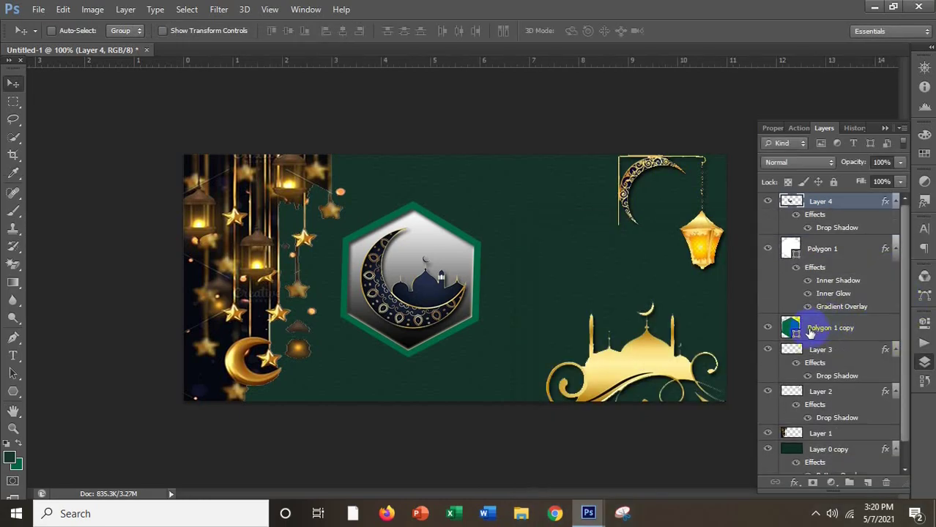
- Try to scale both hexagon layers to 96.10% width and 96.05% height with Free Transform
click(810, 333)
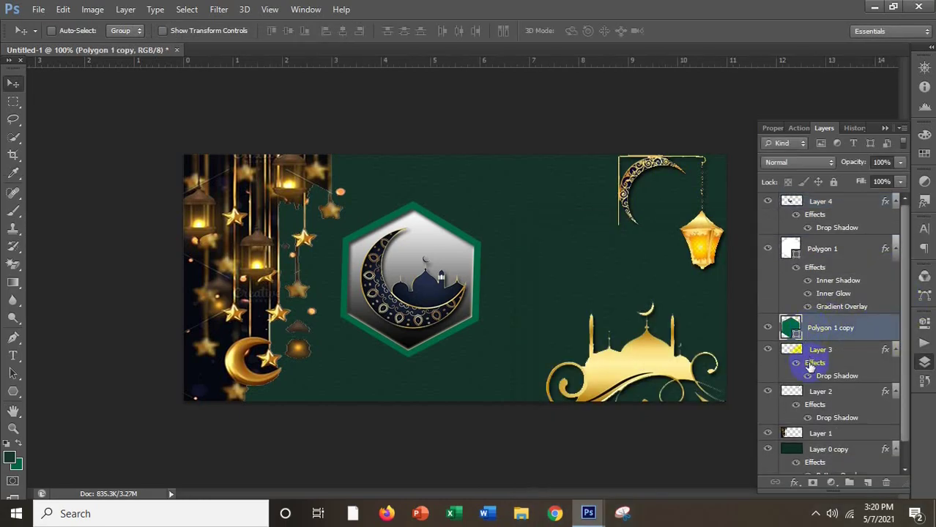
ctrl+click(817, 252)
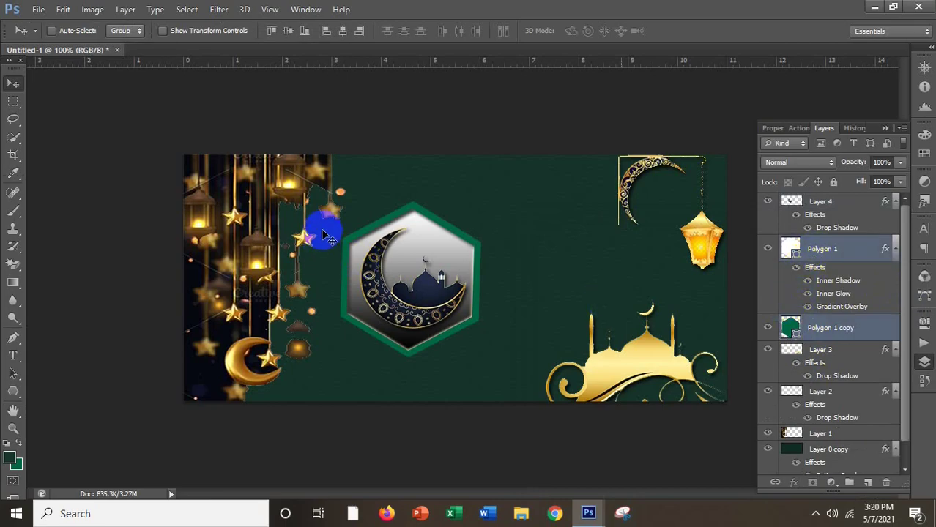
key(ctrl+t)
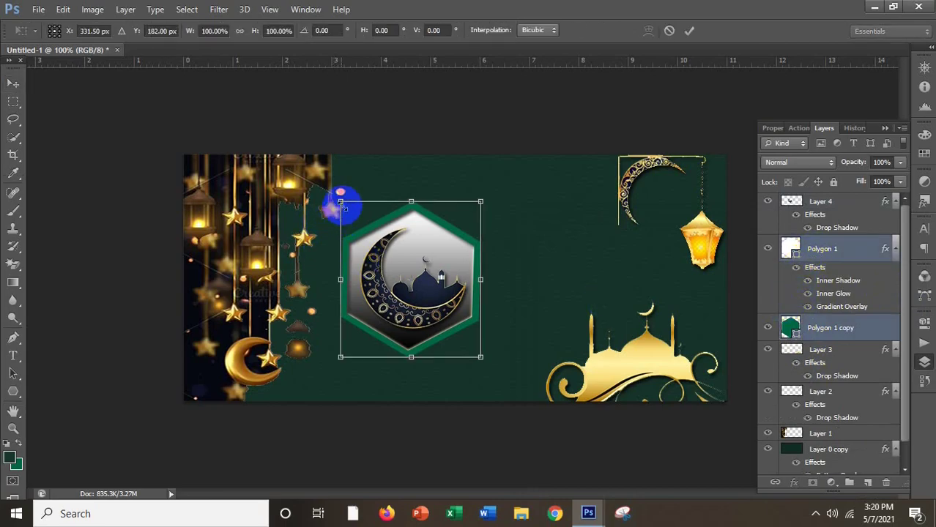
drag(341, 202, 343, 206)
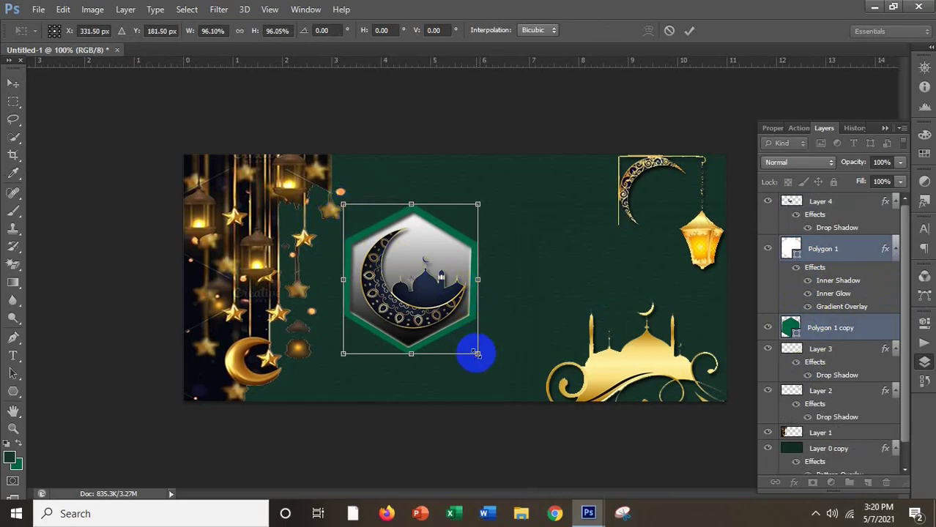
key(Return)
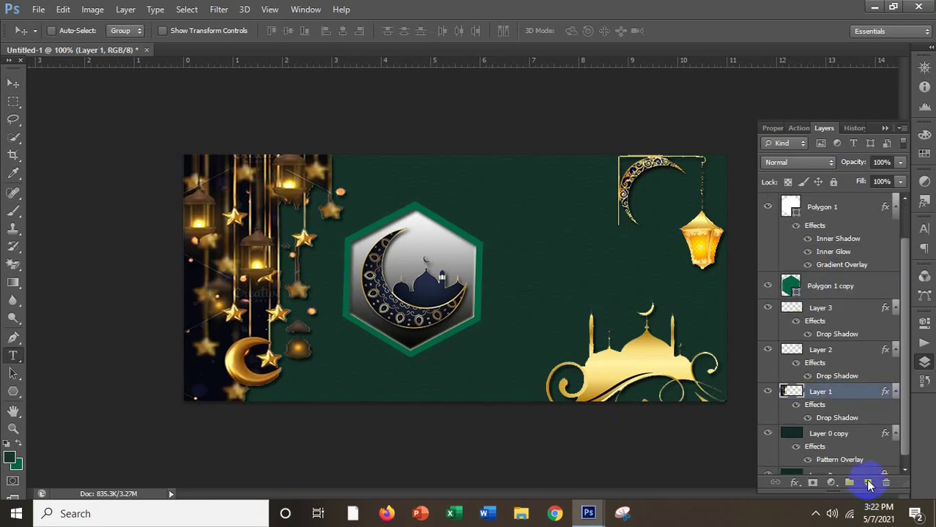
- Add the white text "Eid" in 72 pt Edwardian Script on a new layer above Layer 1, between the hexagon and golden moon
click(869, 486)
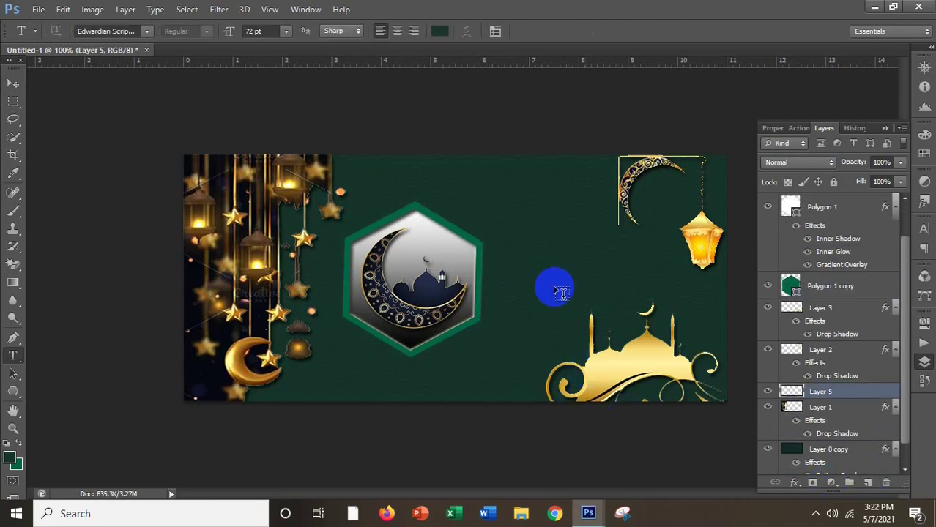
click(539, 232)
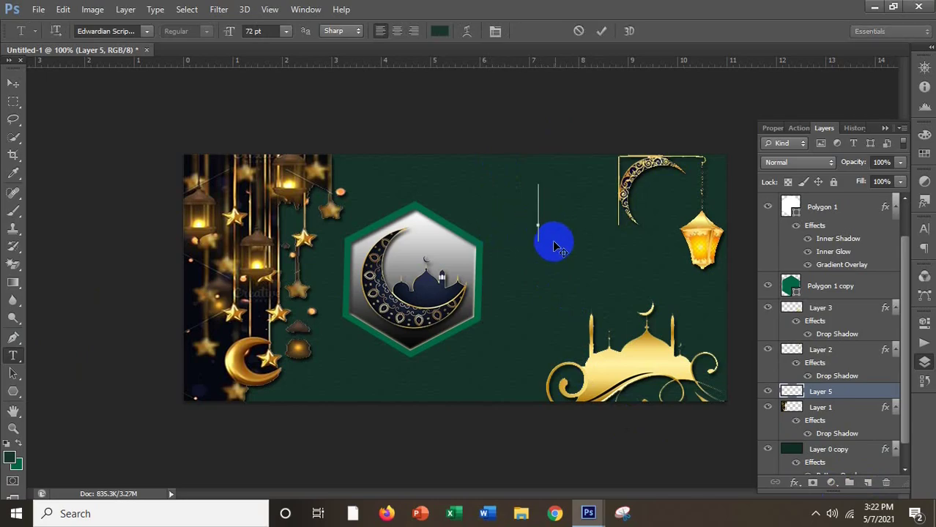
text(Eid)
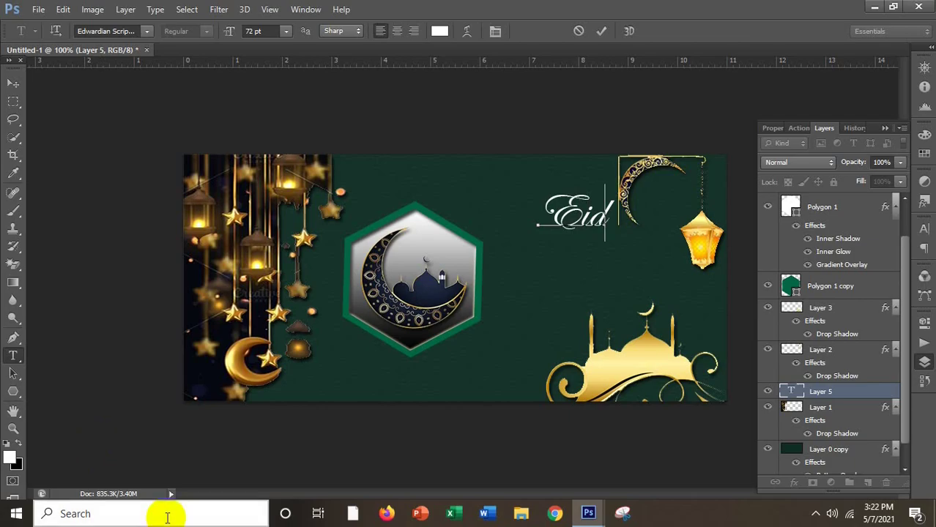
click(13, 82)
drag(600, 229, 560, 230)
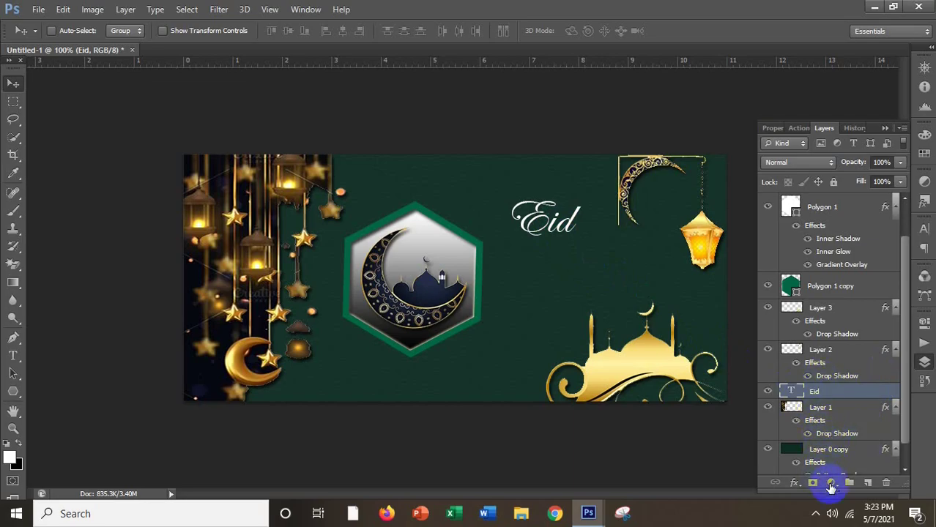
- Add the white text "mubarak" in 72 pt Edwardian Script on a new layer, placed beneath the word "Eid"
click(869, 485)
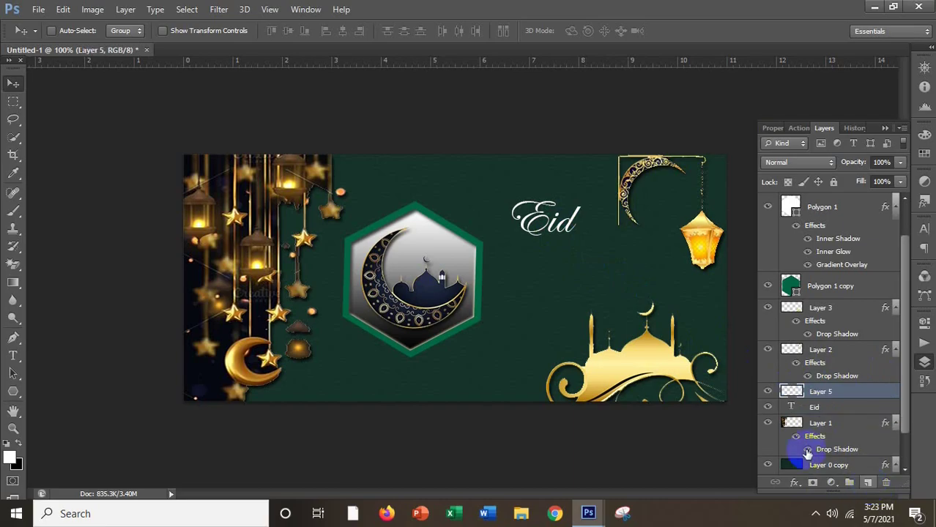
click(13, 356)
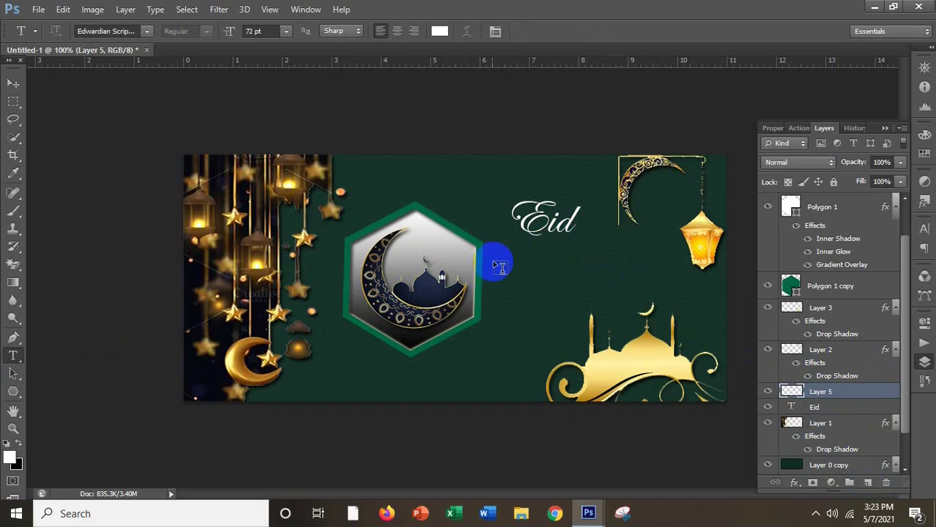
click(492, 263)
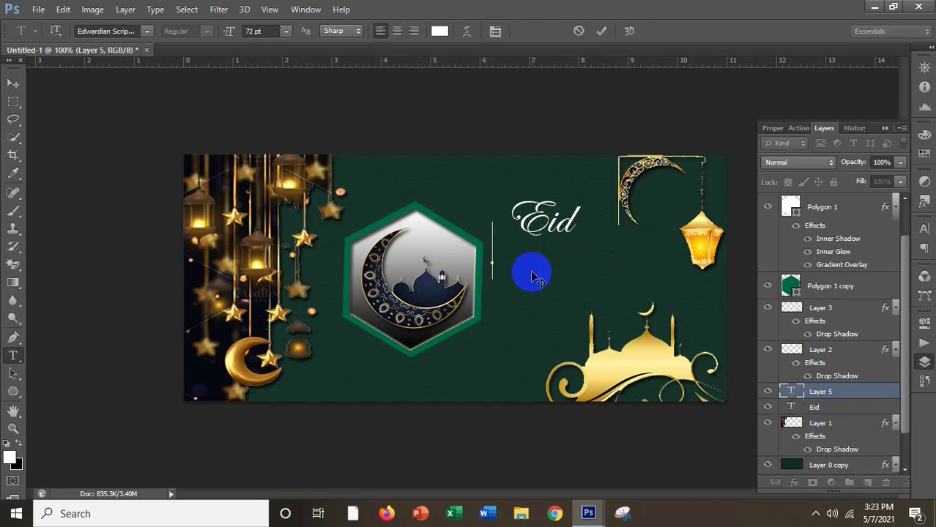
text(mu )
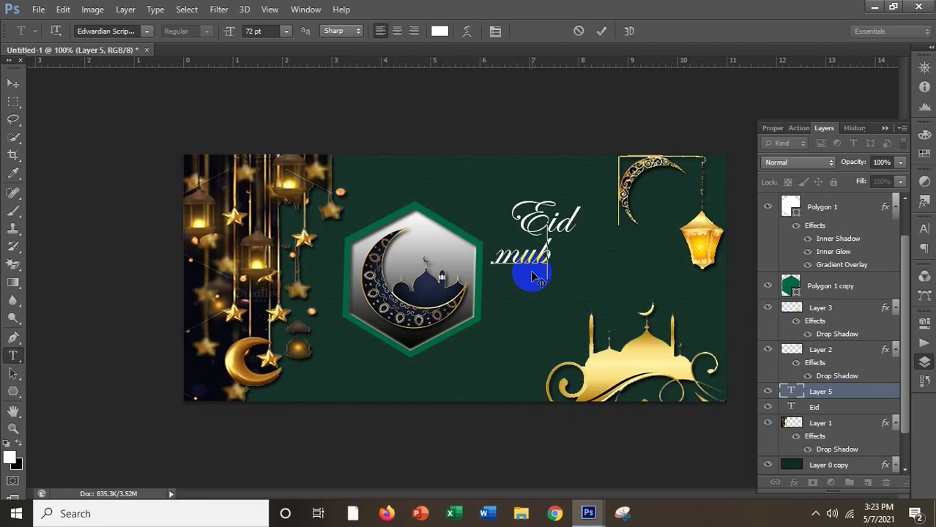
text(ar)
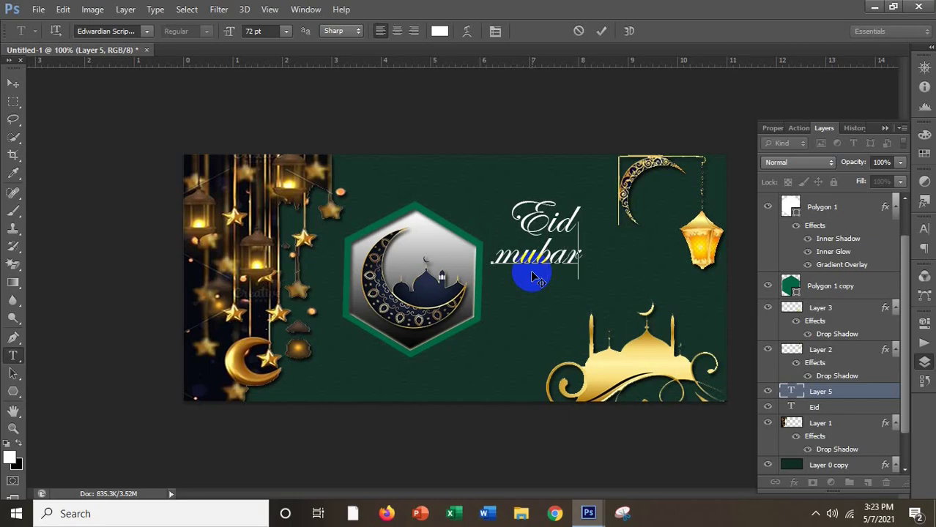
text(ak)
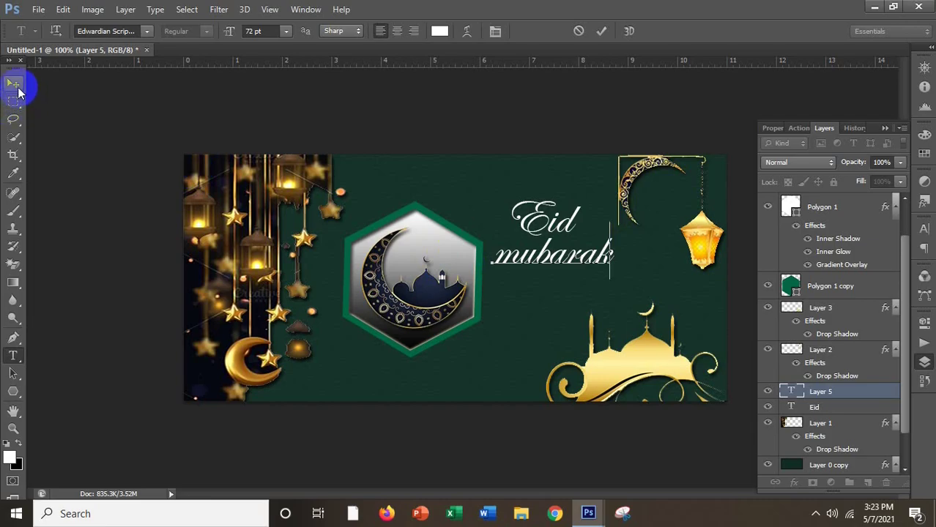
click(14, 84)
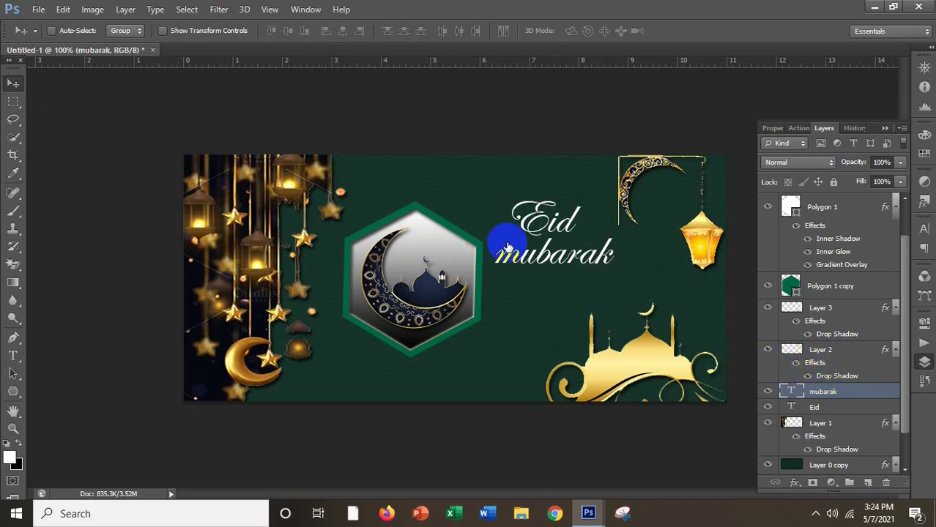
- Scale "mubarak" to 107.84% width and 100.98% height, moving it lower below "Eid" and nudging it slightly right
key(ctrl+t)
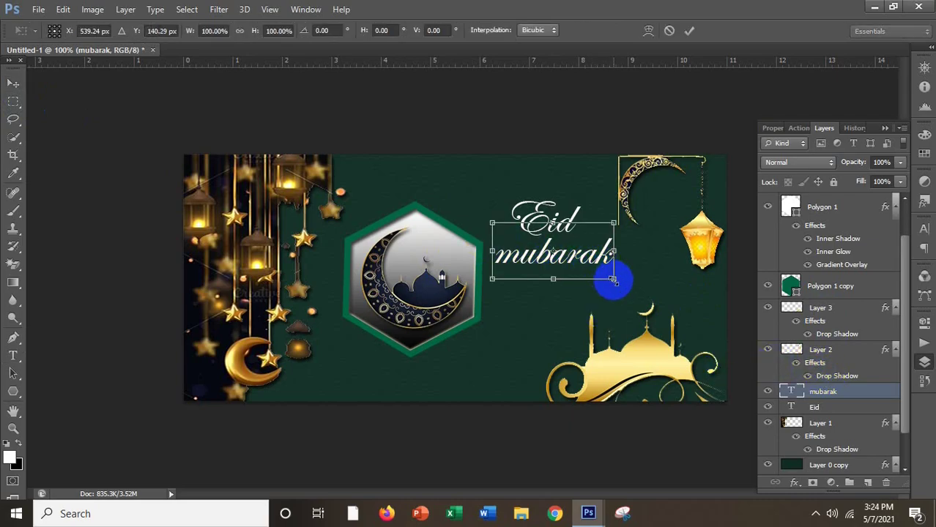
drag(607, 256, 611, 267)
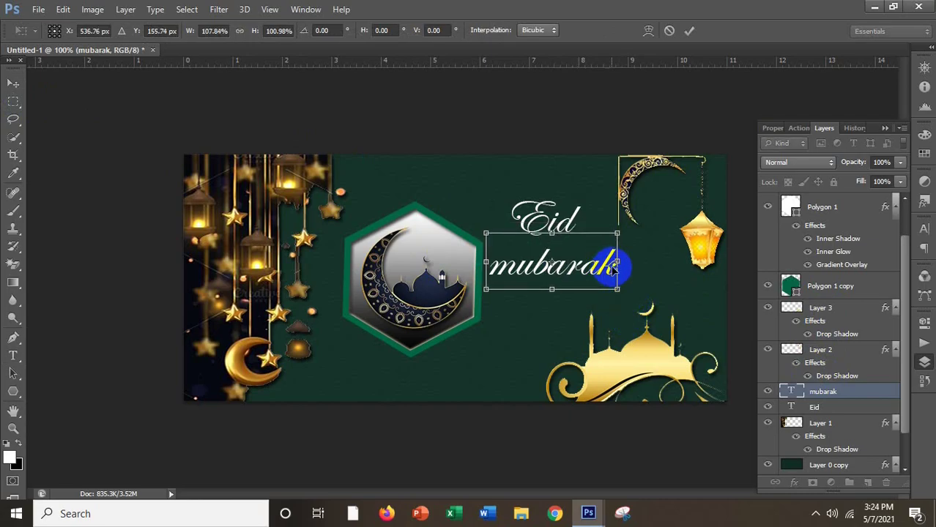
key(Return)
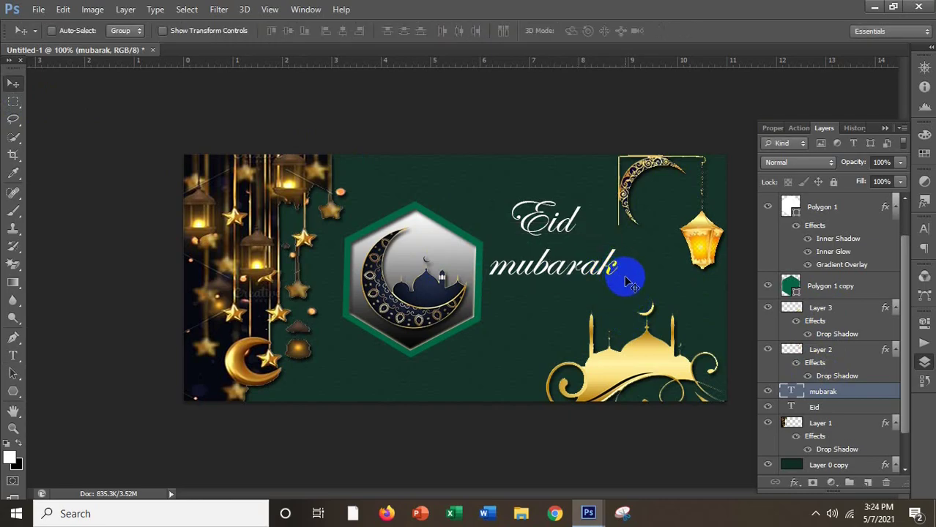
key(Right)
key(Right)
key(Right)
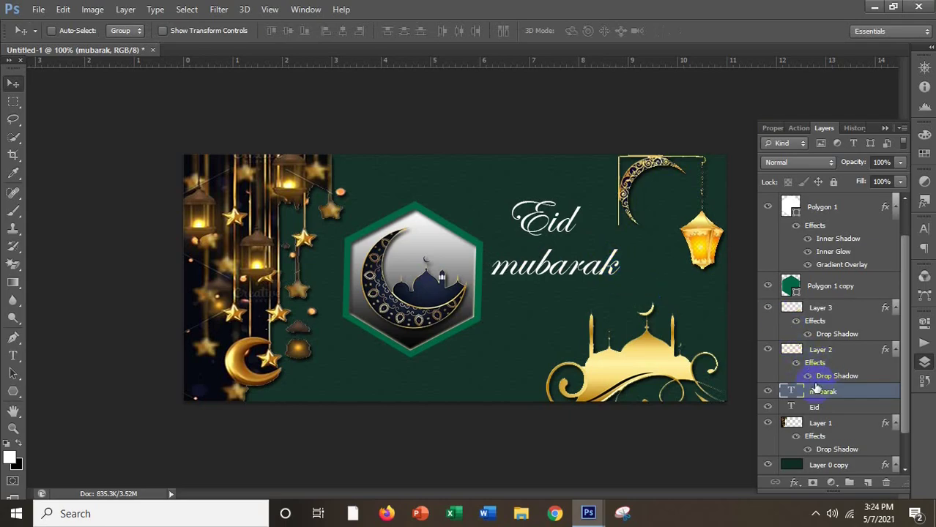
- Nudge the "Eid" text slightly down toward "mubarak"
click(817, 405)
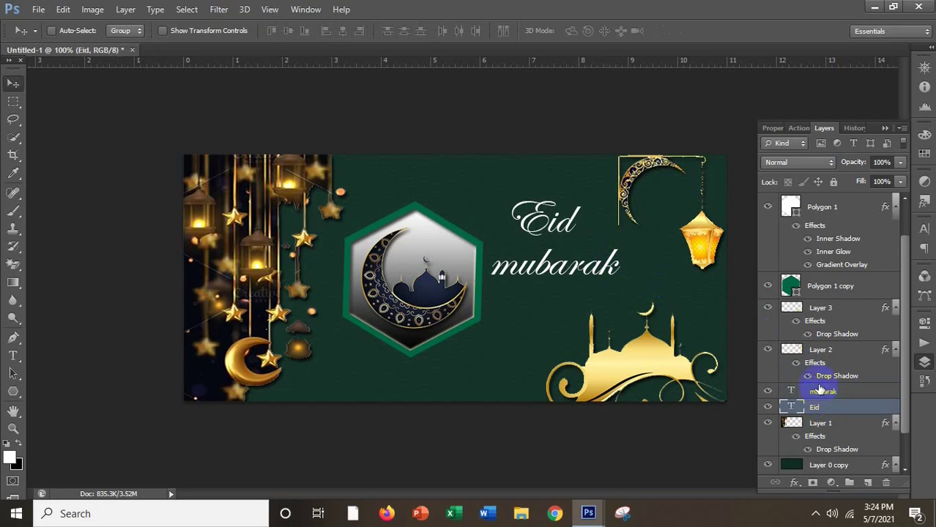
key(Down)
key(Down)
key(Down)
key(Down)
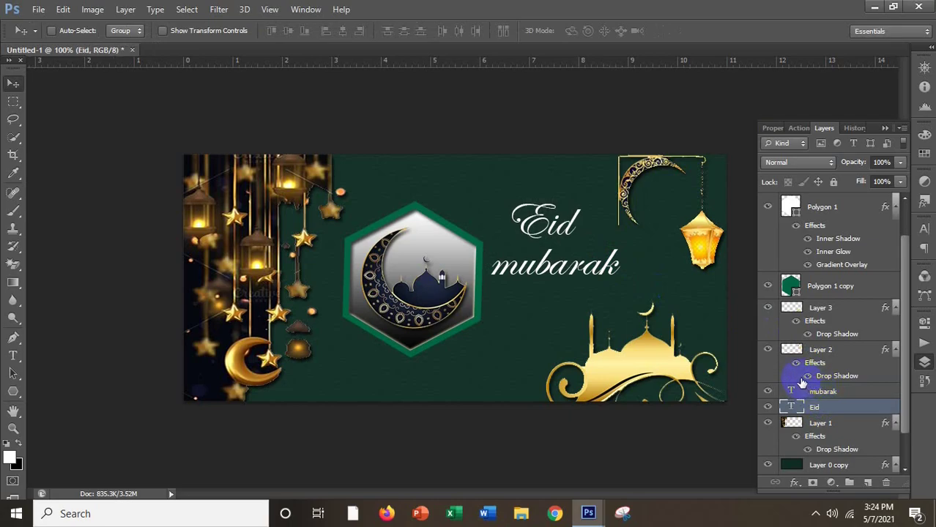
key(Down)
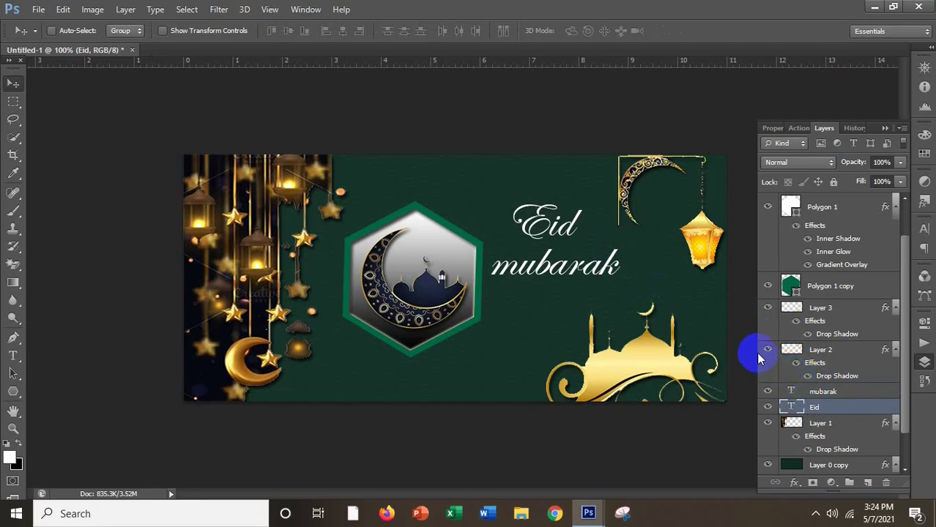
- Enlarge the "Eid" text to 109.90% width and 107.26% height with Free Transform
key(ctrl+t)
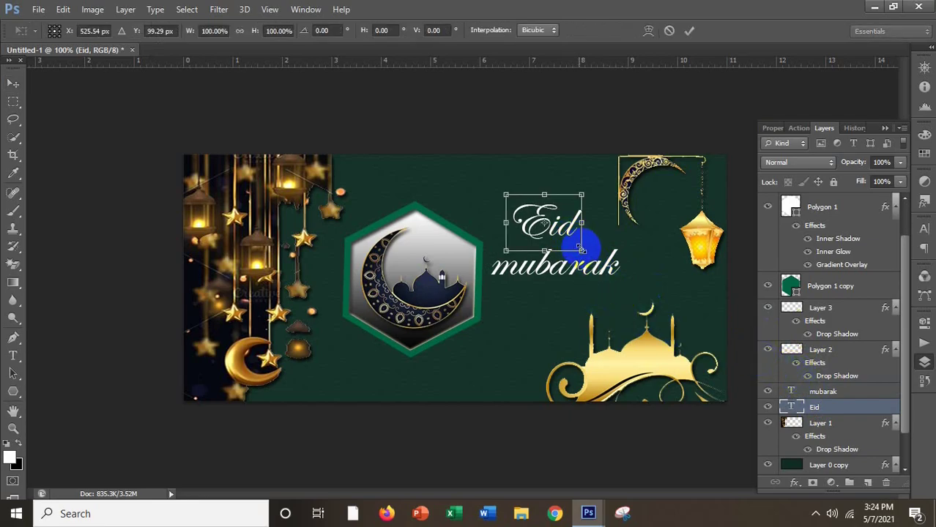
drag(582, 251, 591, 251)
drag(546, 227, 512, 210)
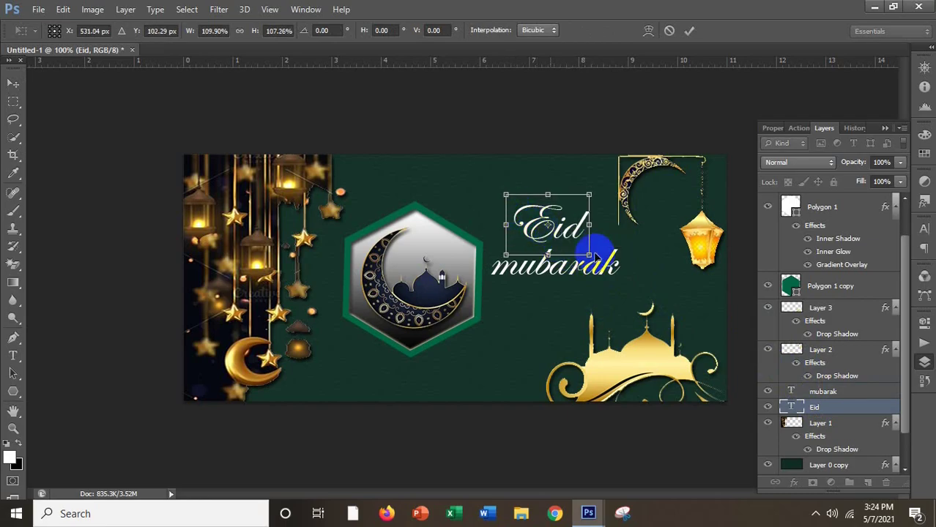
key(Return)
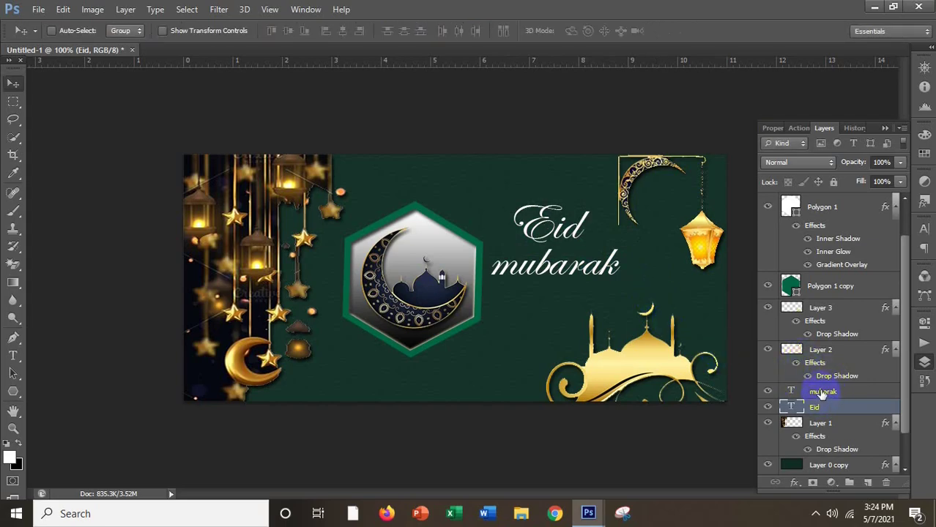
- Scale the "mubarak" text to 102.51% width and height with Free Transform, keeping it just under "Eid"
click(822, 392)
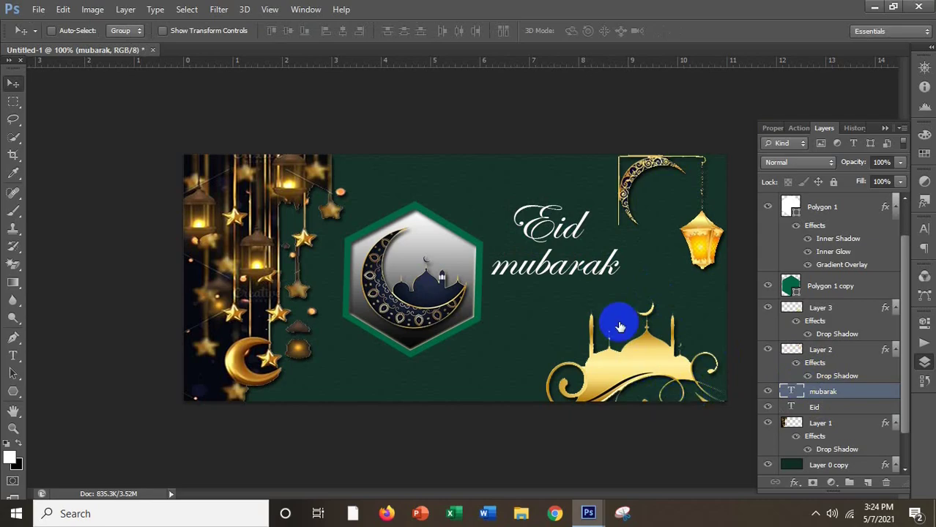
key(ctrl+t)
drag(619, 293, 627, 299)
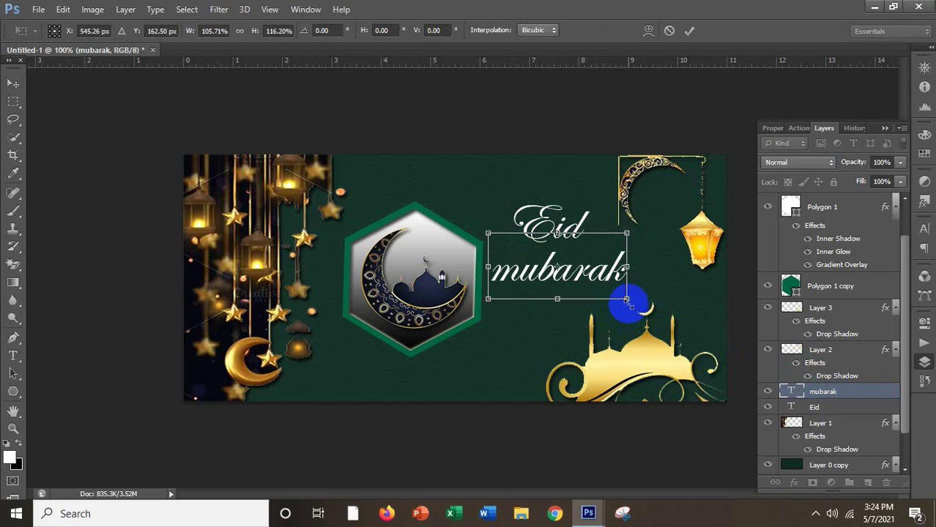
key(Up)
key(Up)
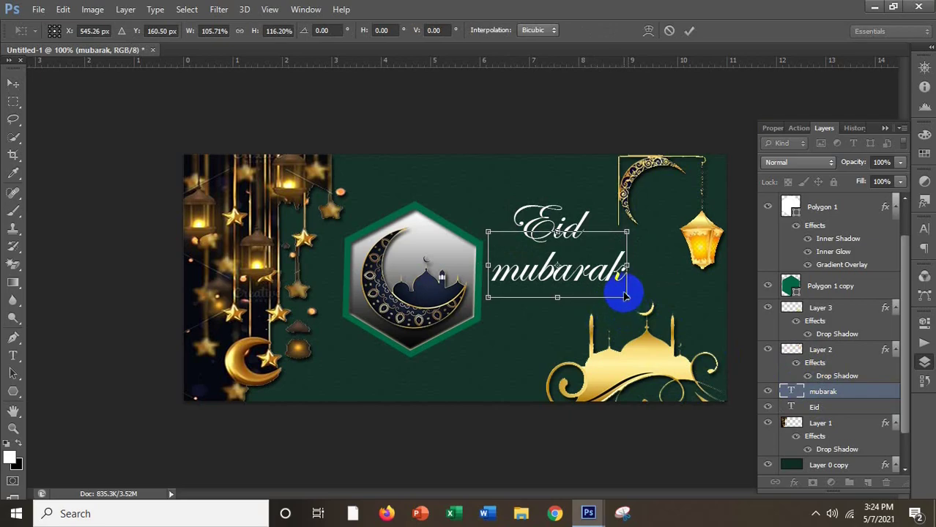
key(Up)
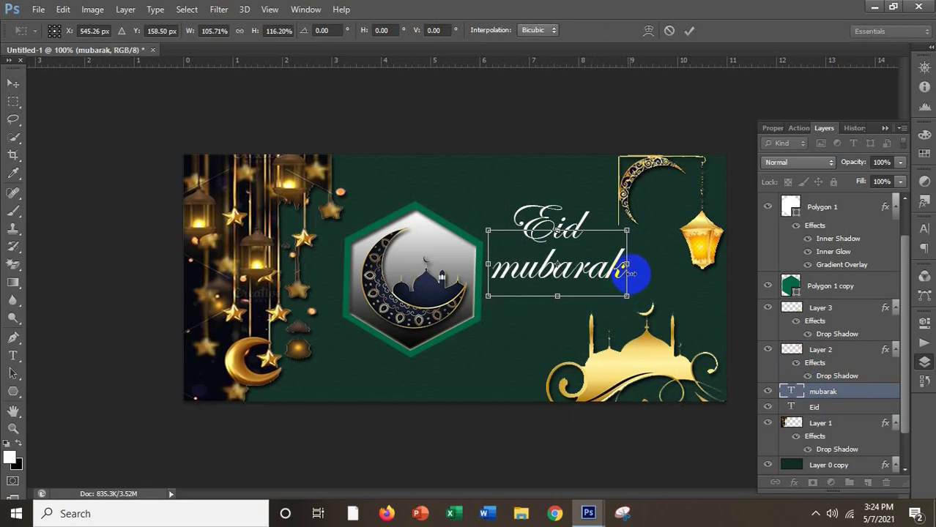
drag(628, 274, 620, 293)
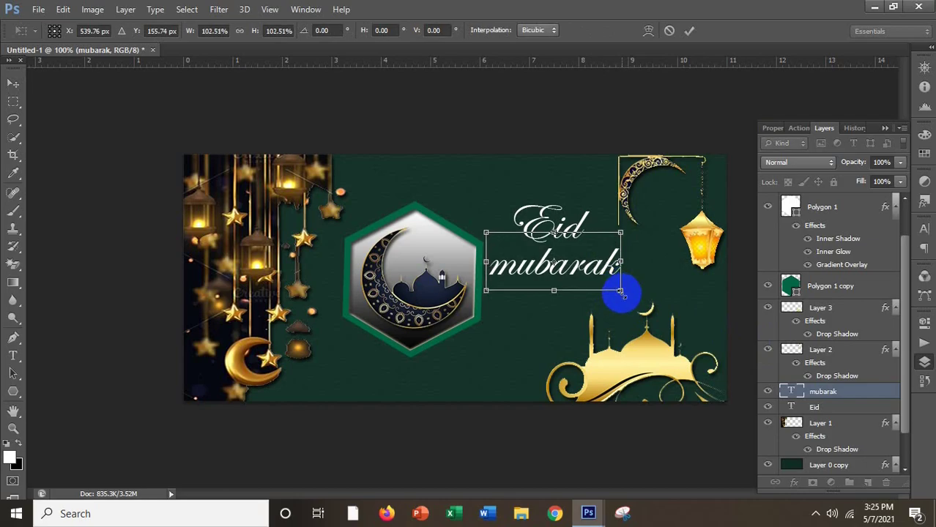
key(Return)
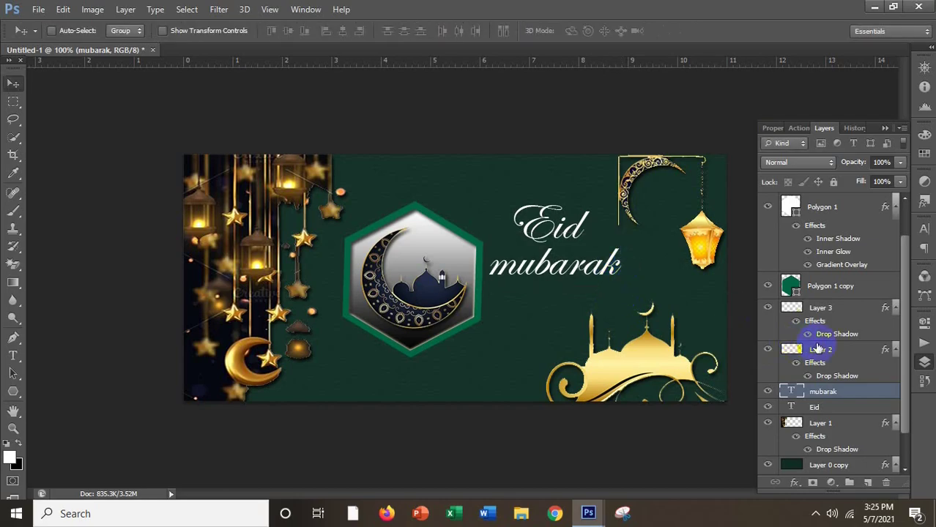
- Select both the "mubarak" and "Eid" text layers and nudge them together slightly to the right
shift+click(822, 410)
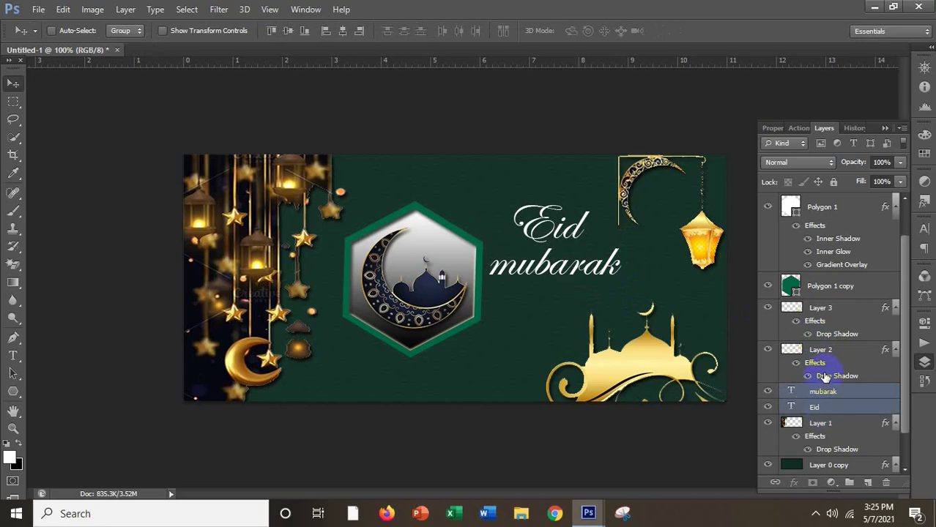
key(Right)
key(Right)
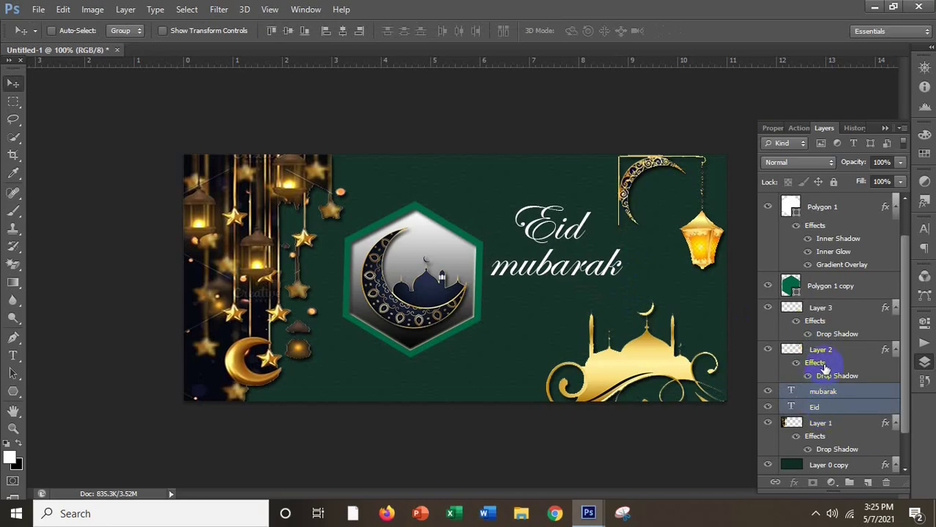
key(Right)
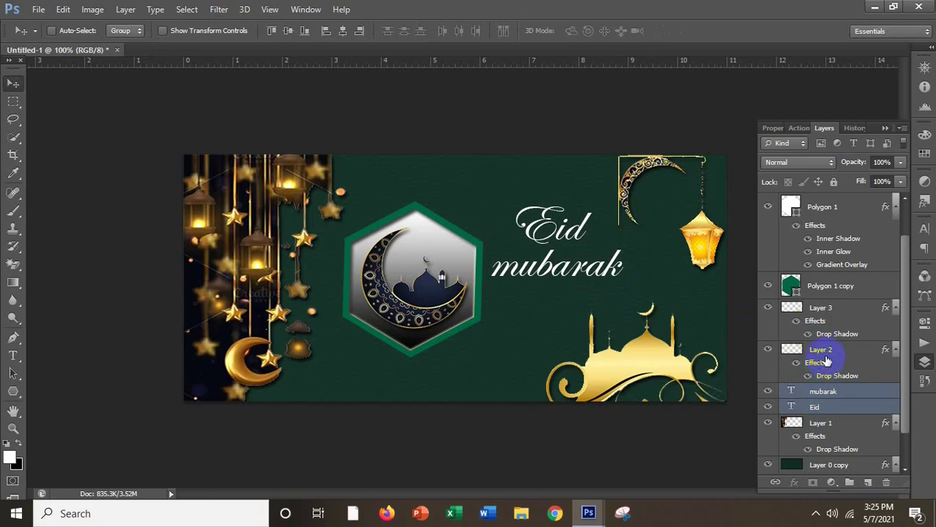
- Fine-tune the horizontal position of the "Eid" and "mubarak" text together, nudging it very slightly left
key(Right)
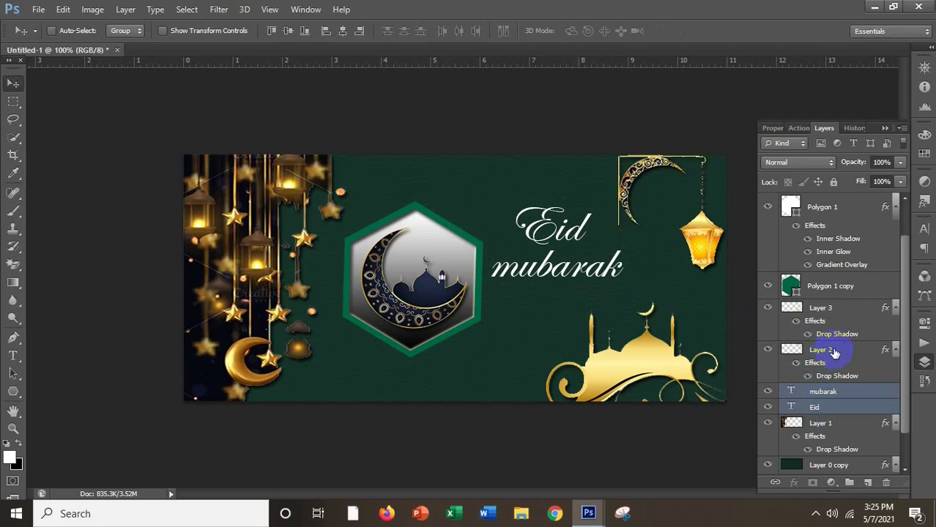
key(Left)
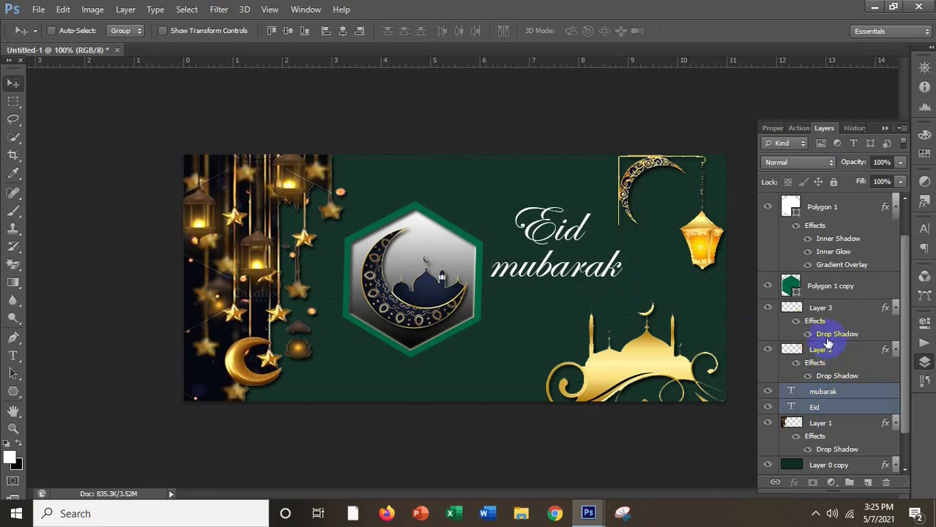
- Add a black 3 px Stroke effect, positioned outside at 100% opacity, to the "Eid" text layer
click(834, 407)
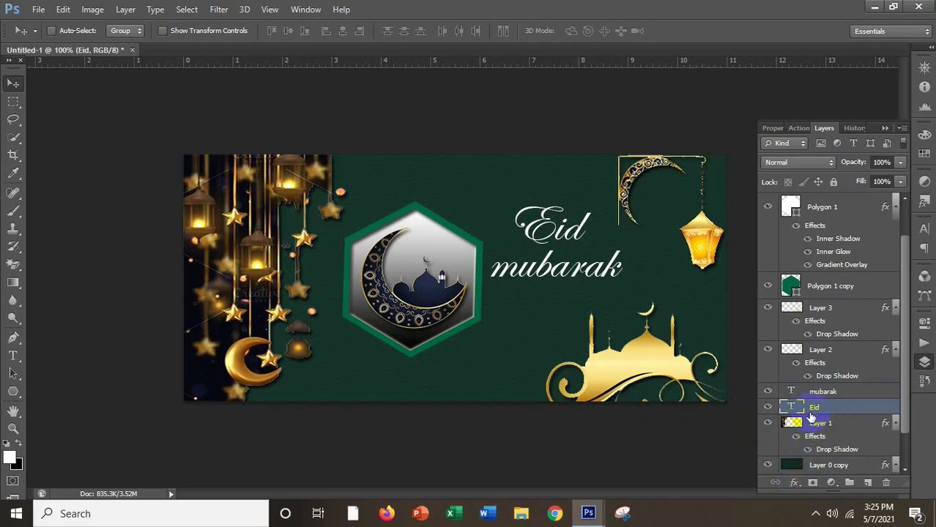
double_click(842, 408)
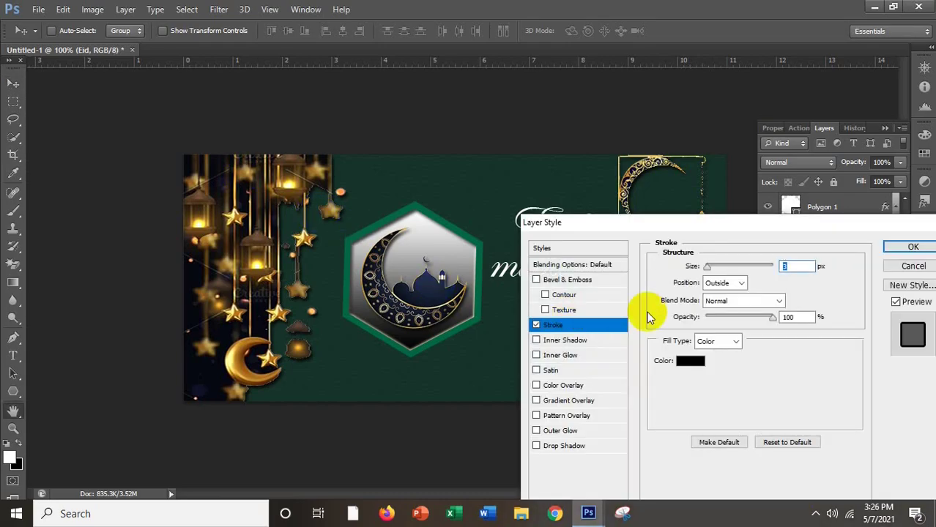
click(909, 249)
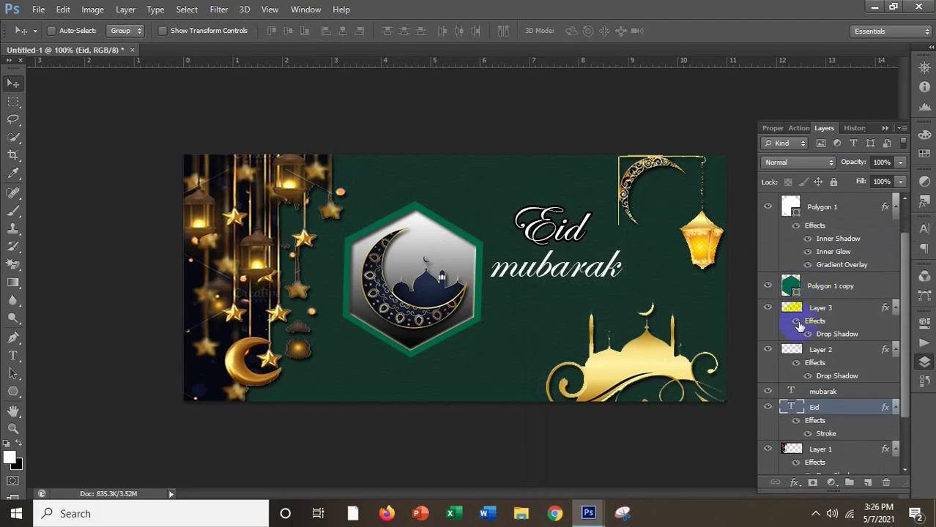
- Add a black 3 px outside Stroke effect to the "mubarak" text layer, matching the "Eid" outline
click(825, 393)
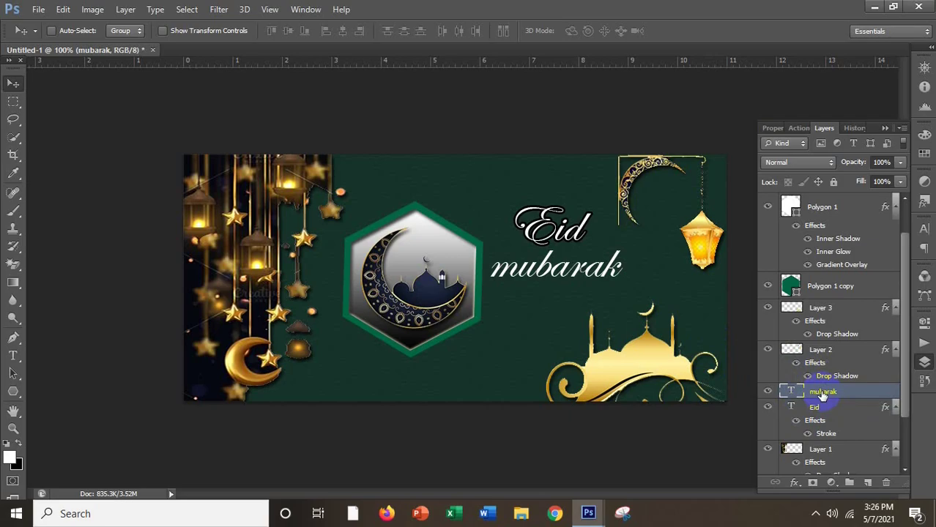
scroll(823, 394, down, 1)
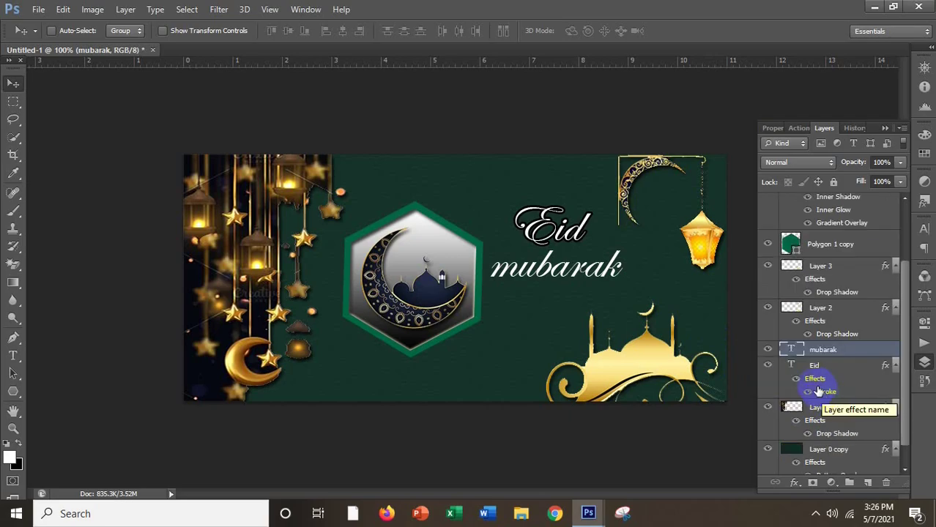
click(794, 483)
click(826, 349)
click(470, 277)
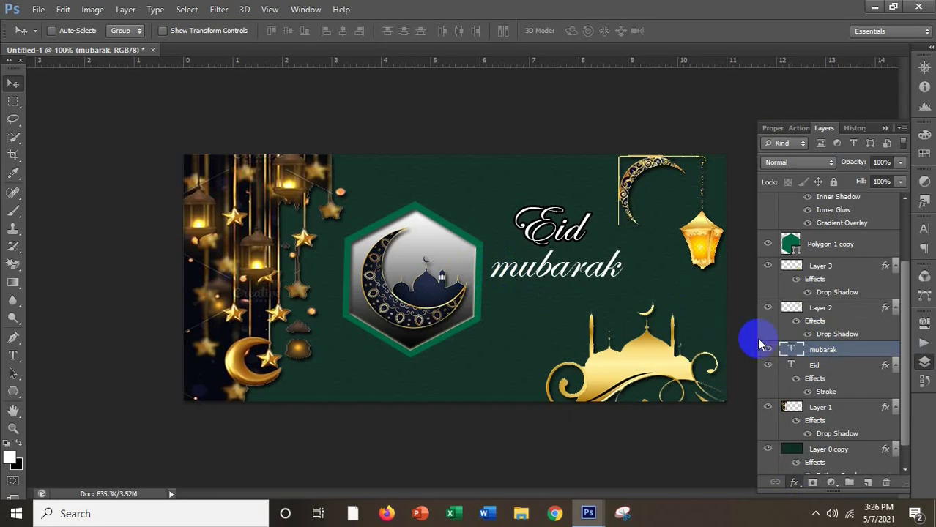
key(h)
double_click(810, 348)
click(557, 325)
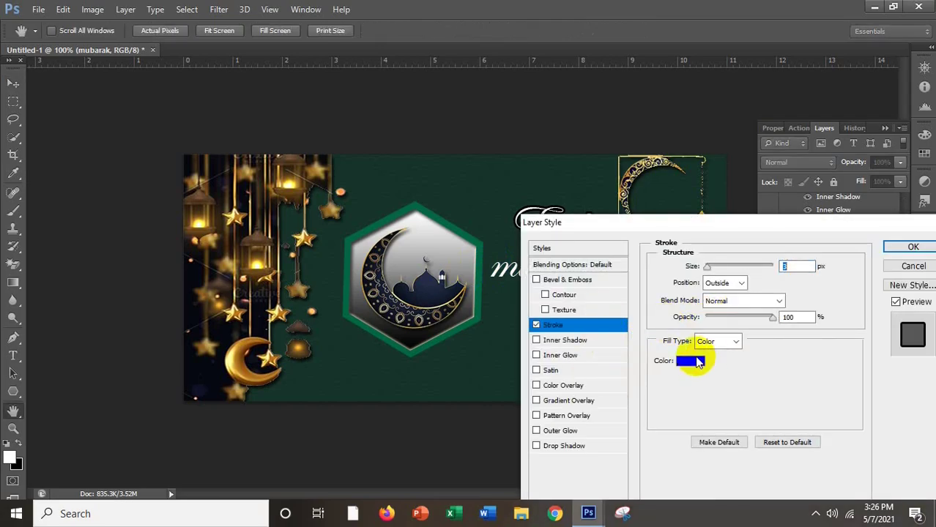
click(912, 247)
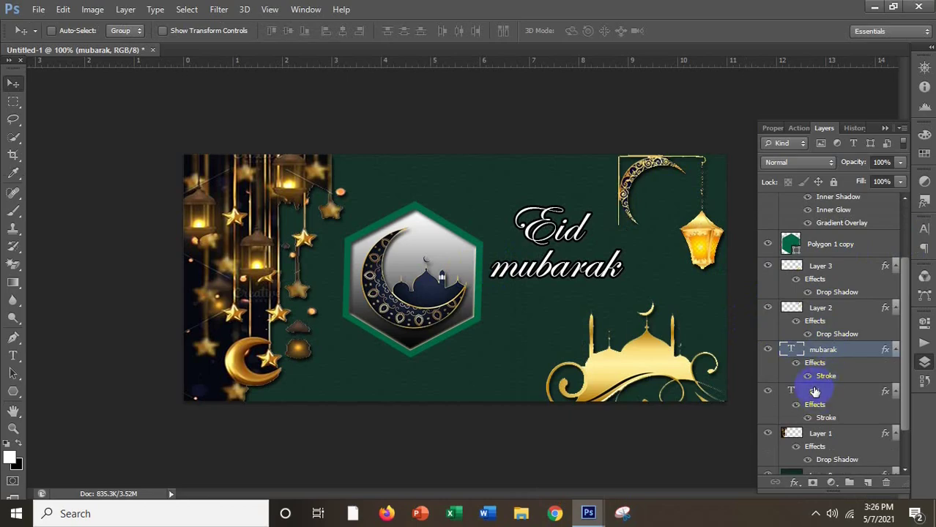
- Select the "mubarak" and "Eid" layers and enlarge them together to 112.91% width and 114.19% height with Free Transform
shift+click(815, 392)
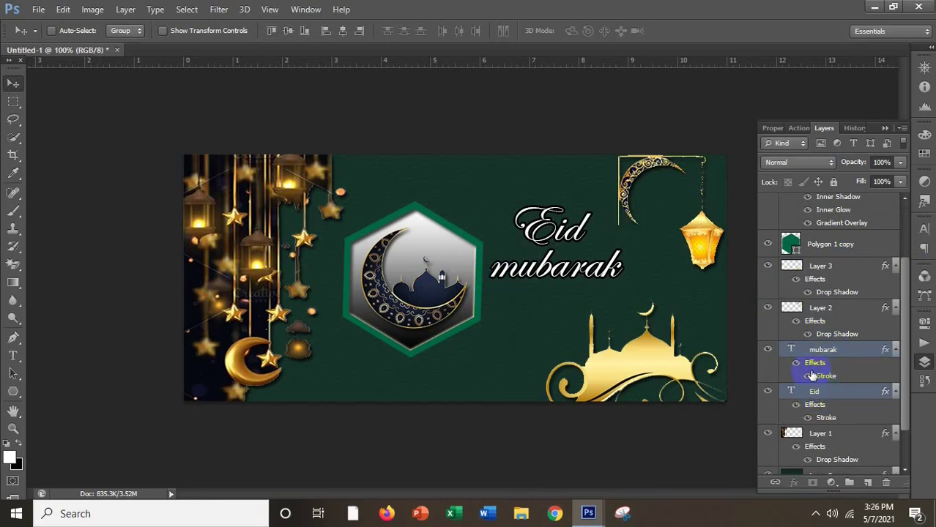
key(ctrl+t)
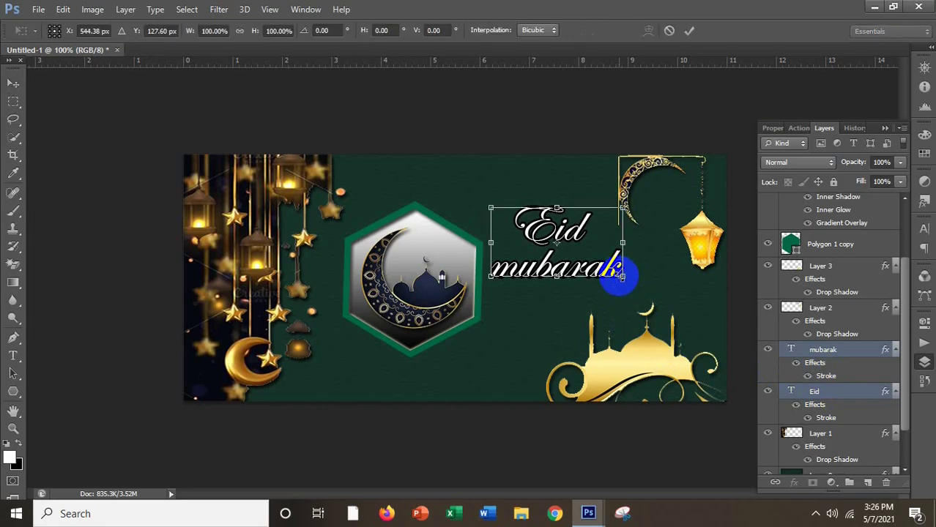
drag(621, 277, 642, 282)
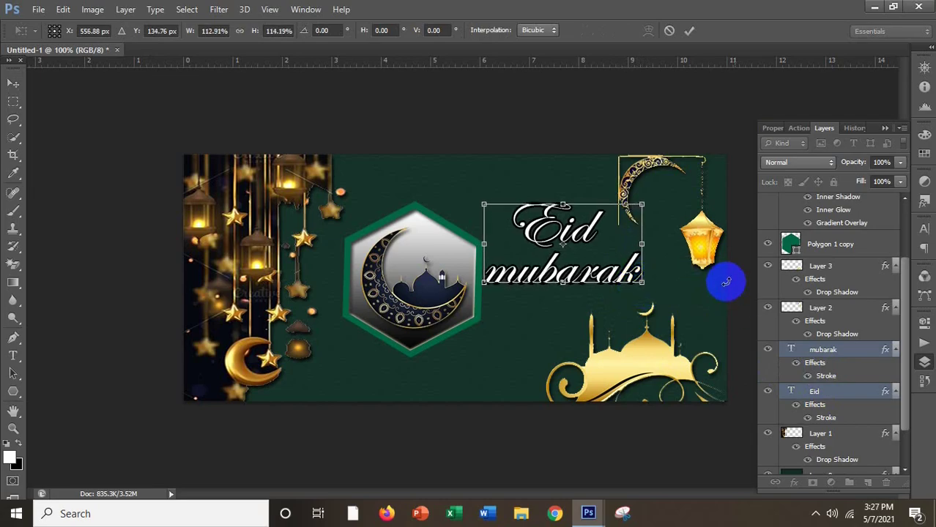
key(Return)
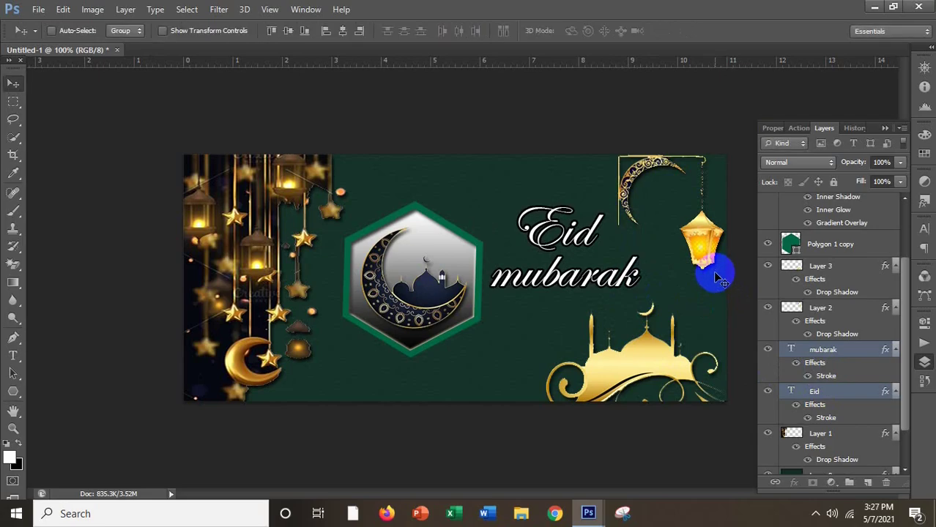
- Nudge the enlarged "Eid" and "mubarak" text together slightly upward
key(Up)
key(Up)
key(Up)
key(Up)
key(Up)
key(Up)
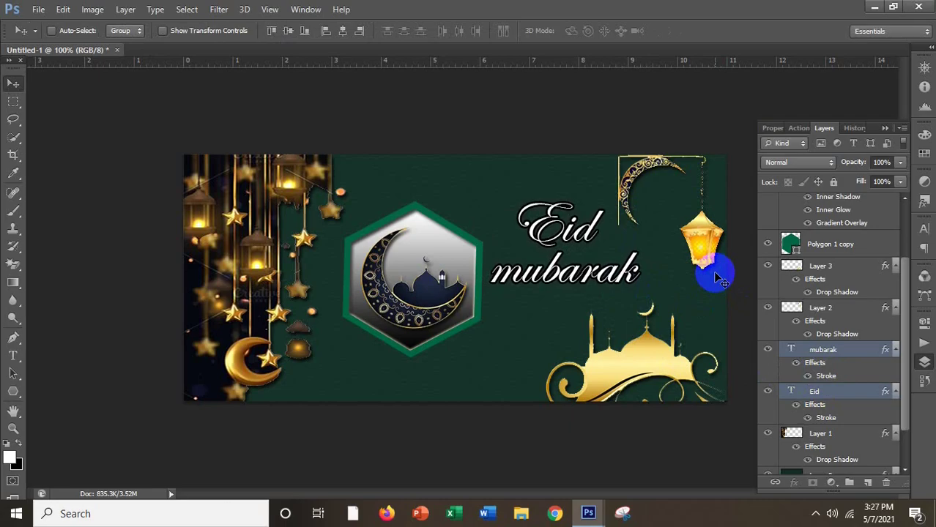
- Add a Drop Shadow with 75% opacity, 120° angle, 5 px distance and 5 px size to the green hexagon layer
click(822, 270)
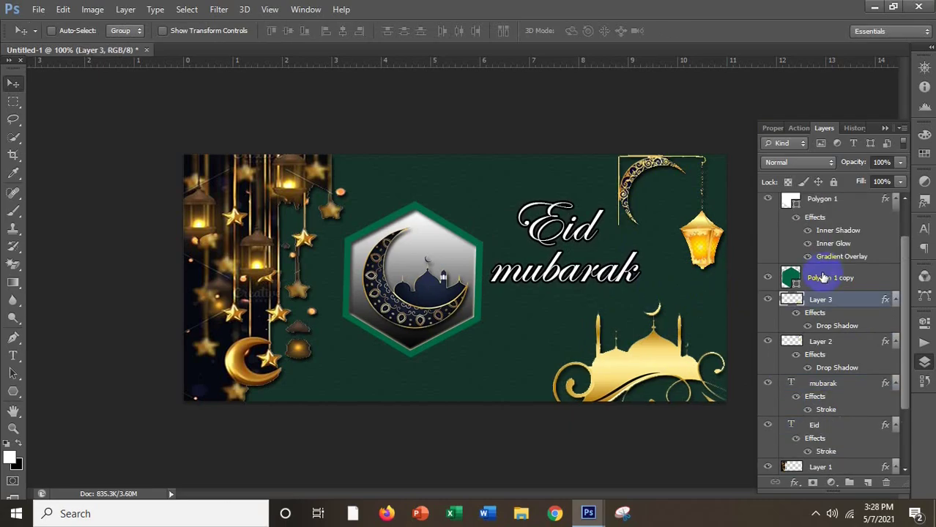
click(823, 278)
click(794, 482)
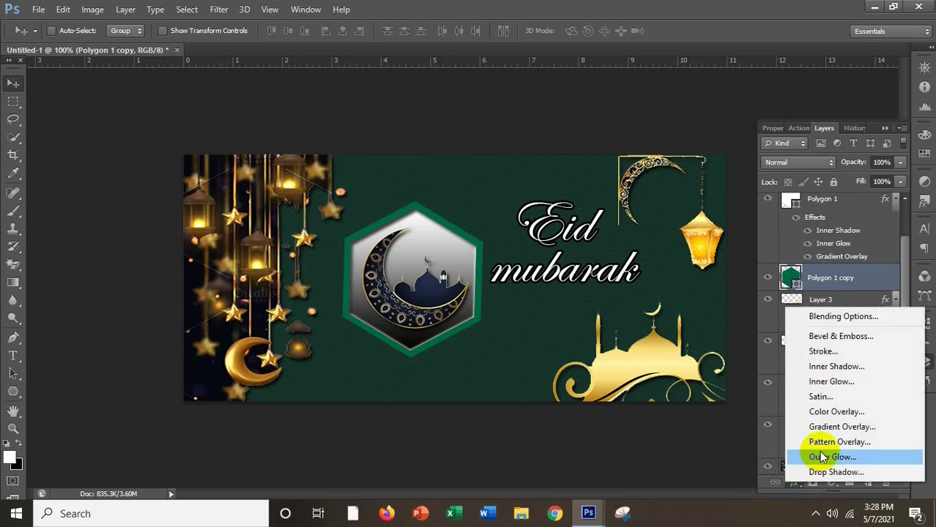
click(819, 473)
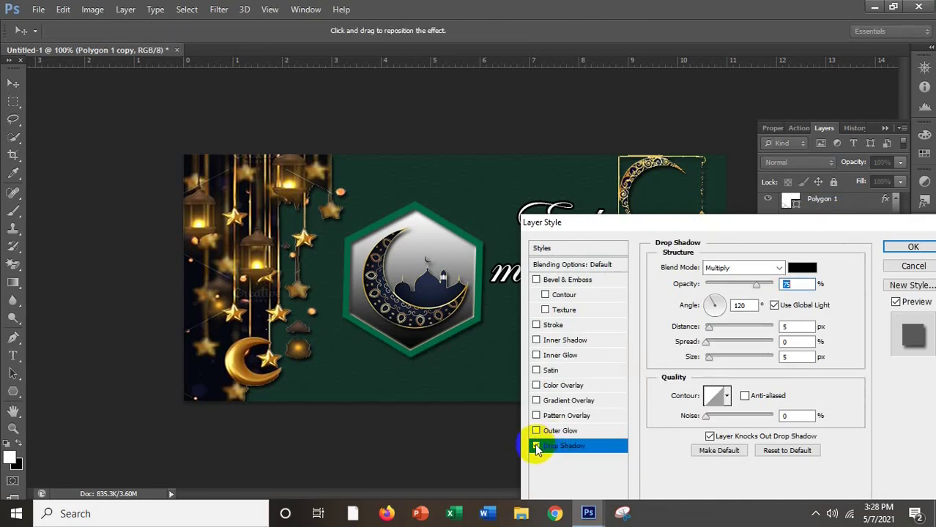
click(914, 248)
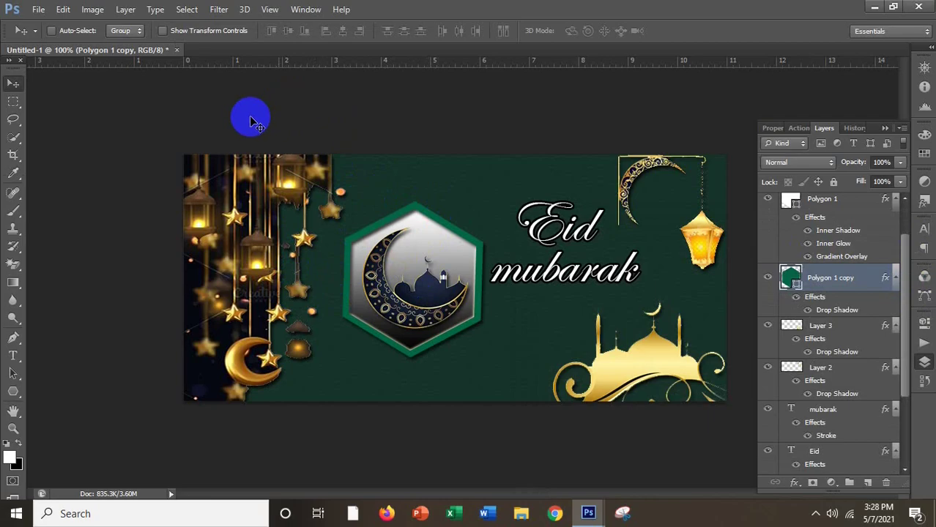
- Select the hanging lanterns and stars decoration and nudge it slightly toward the banner's left edge
ctrl+click(233, 227)
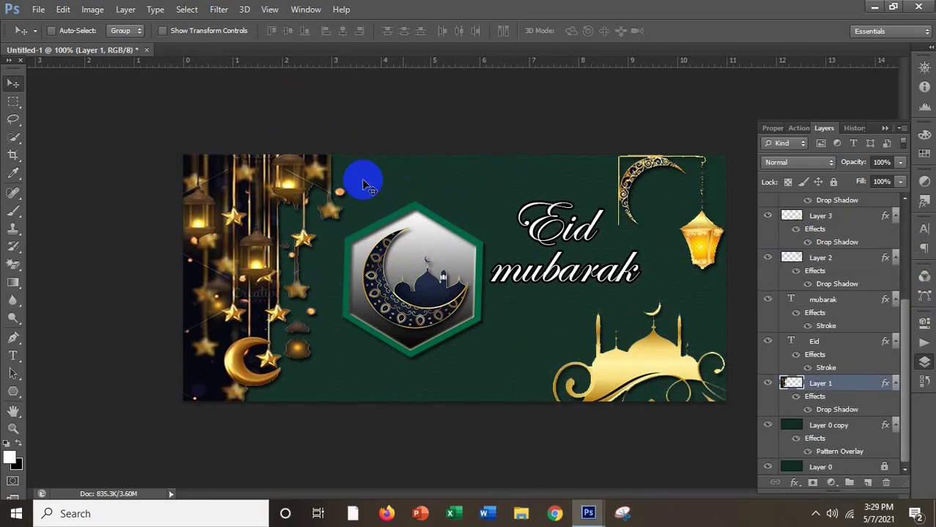